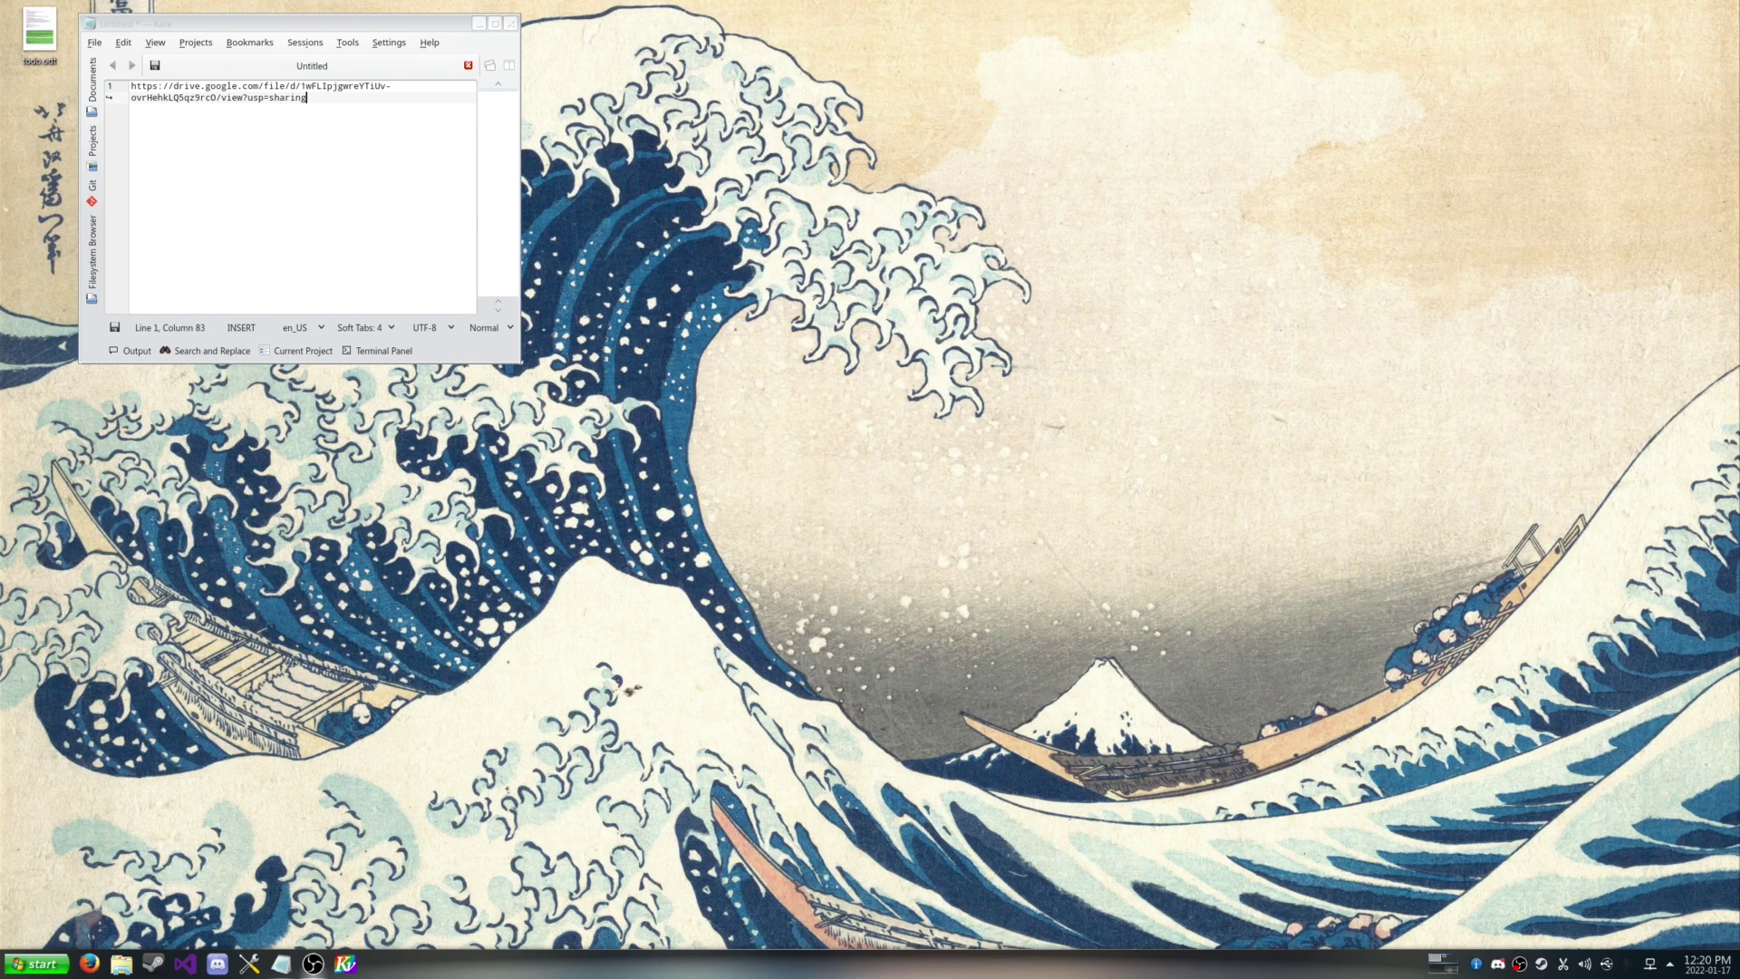
# Step: Copy the Google Drive share link from the Kate note and open a new private Firefox window
pyautogui.click(427, 236)
pyautogui.hotkey('ctrl', 'a')
pyautogui.hotkey('ctrl', 'c')
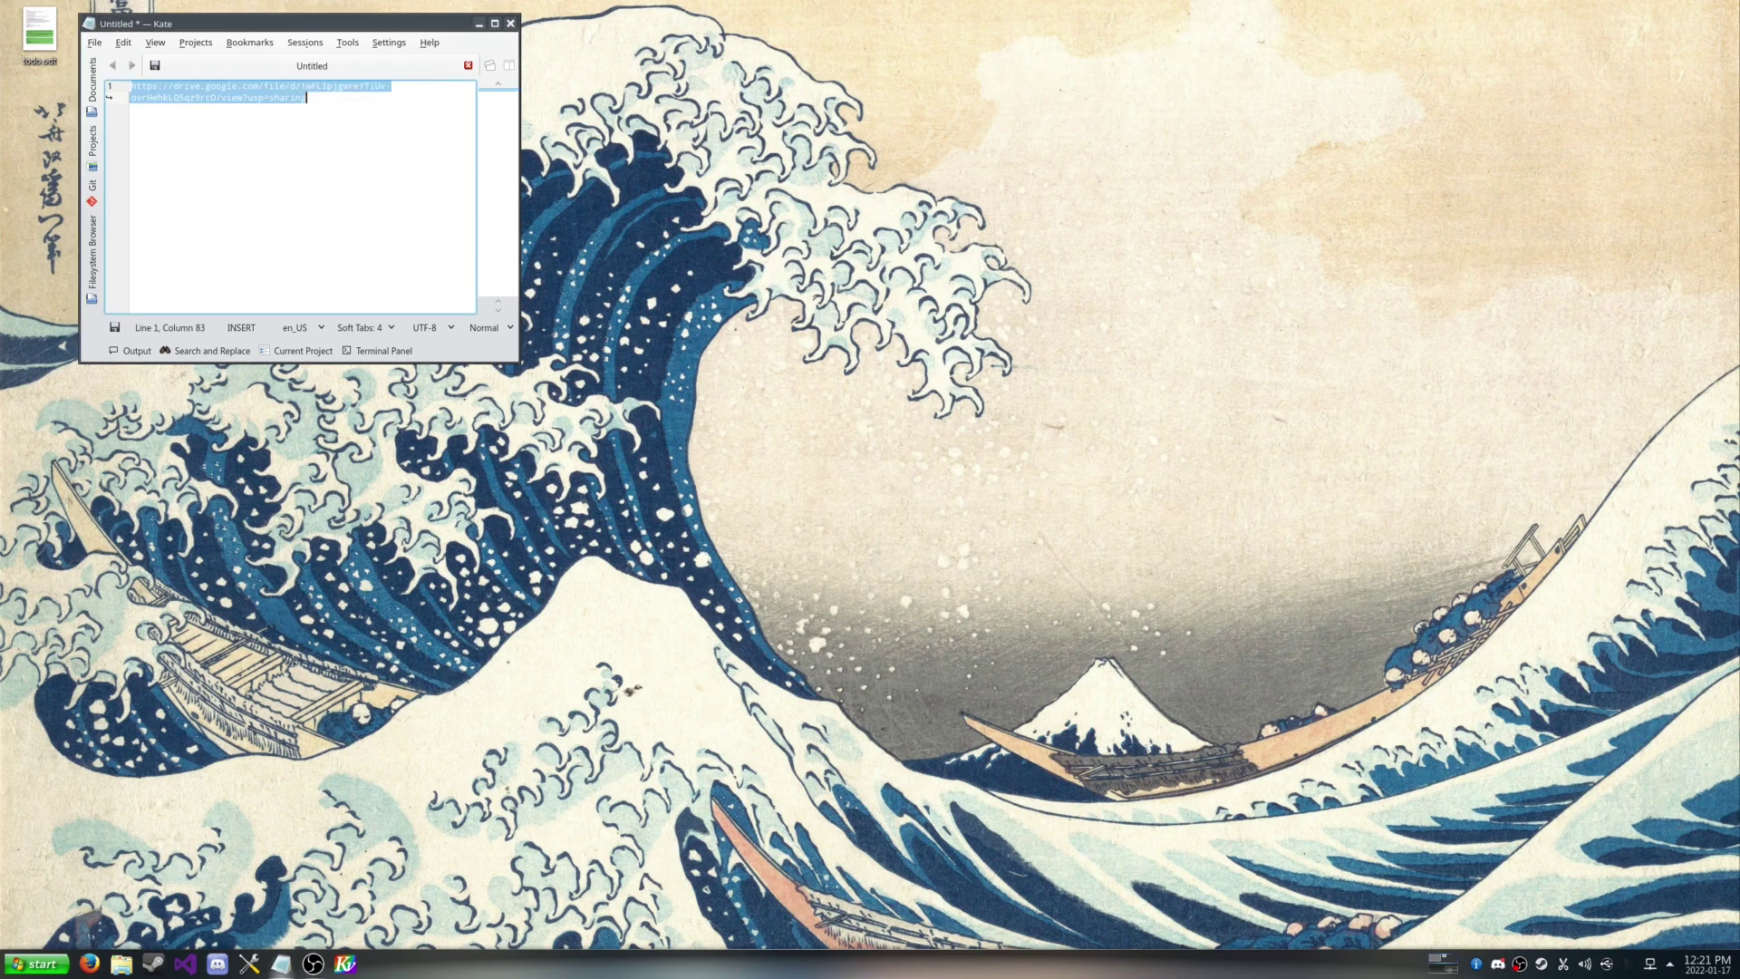
pyautogui.rightClick(88, 964)
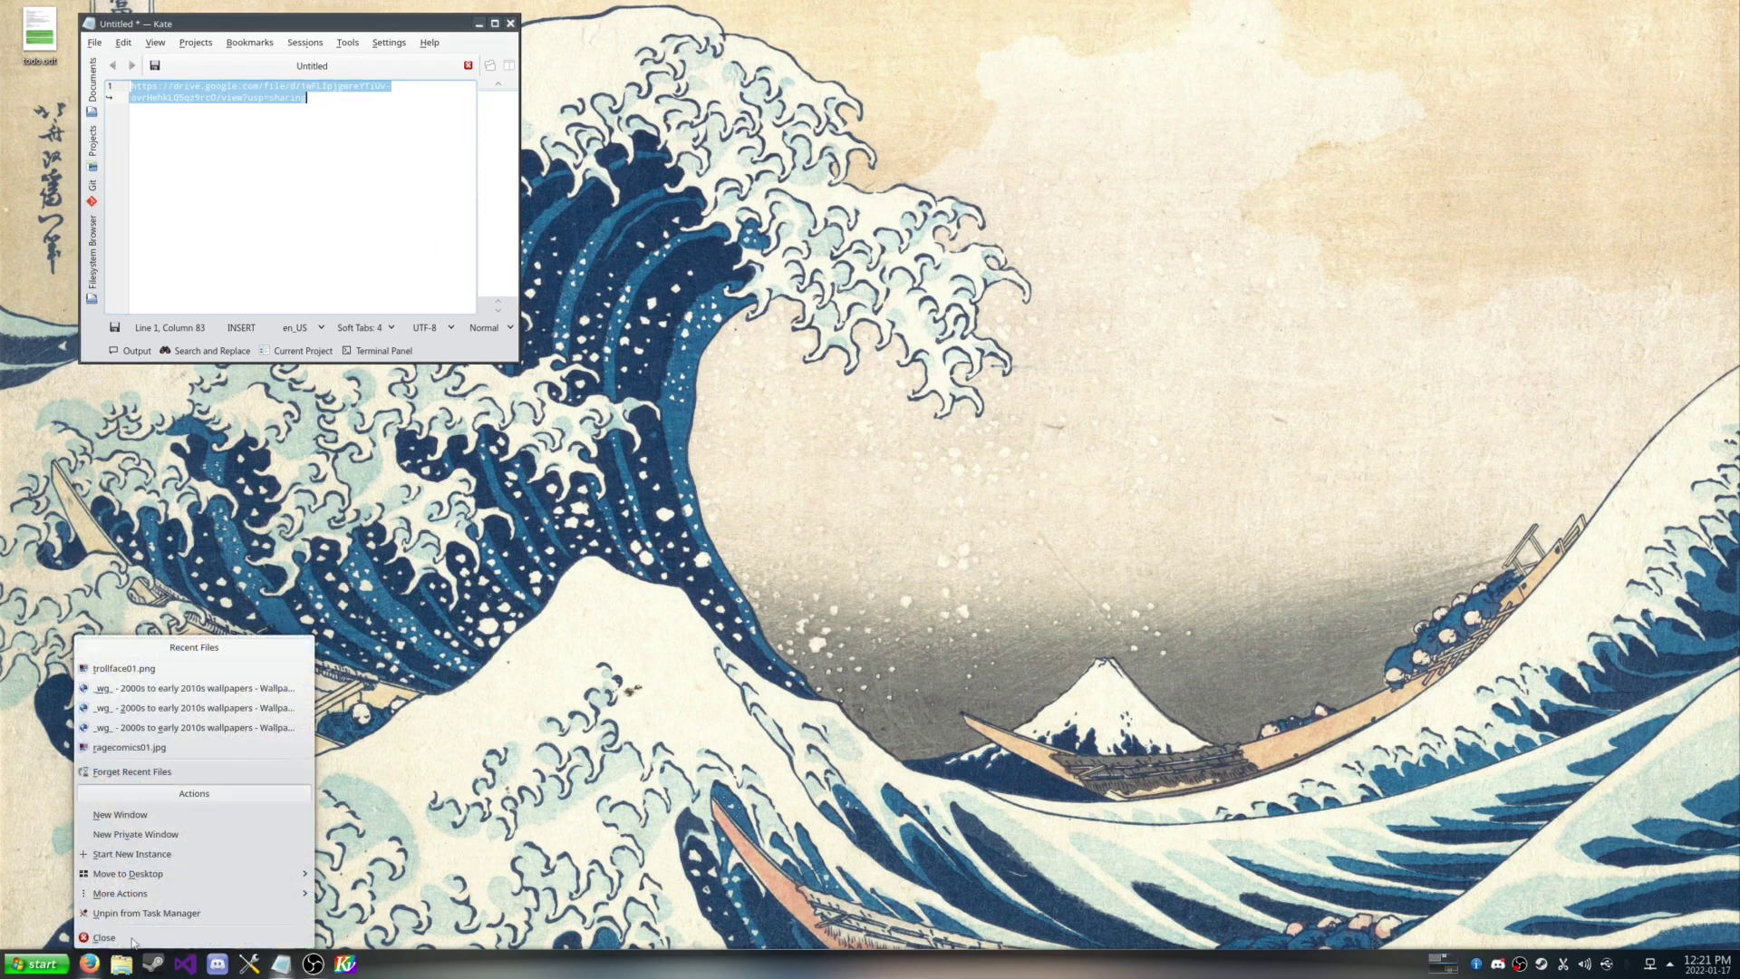
pyautogui.click(124, 839)
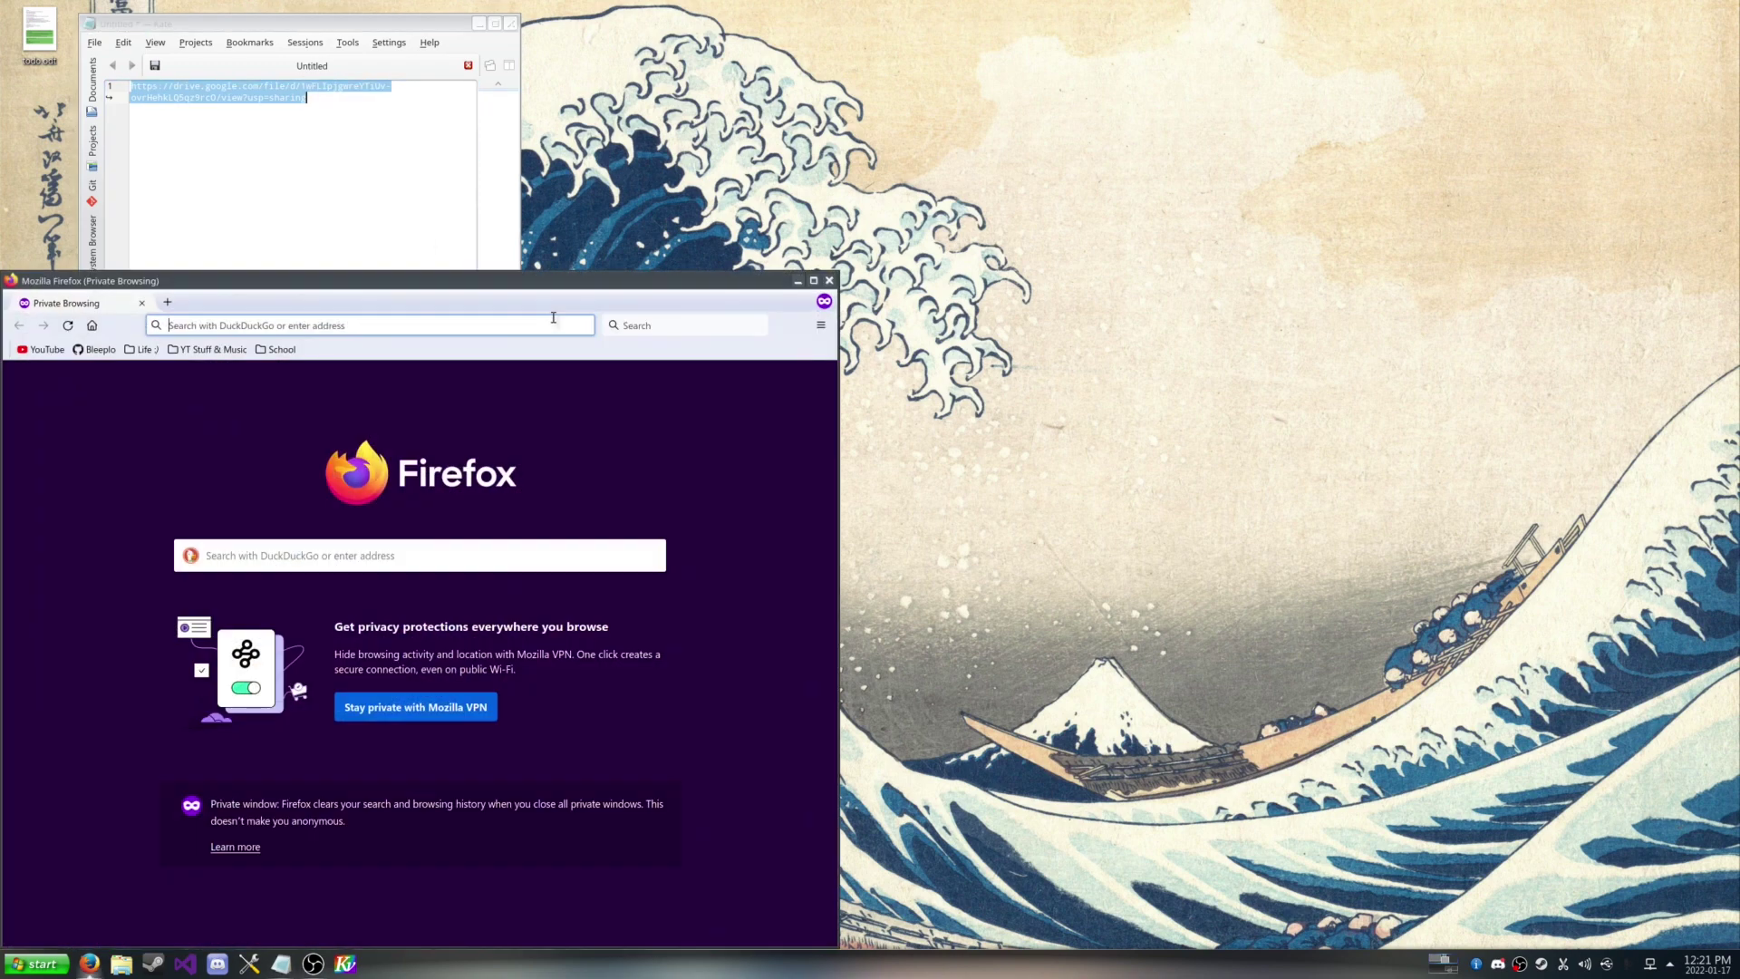
# Step: Load the Drive link, save Windows 7 Theme KDE Manjaro - Bleeplo.zip, and view it in Downloads
pyautogui.hotkey('ctrl', 'v')
pyautogui.press('Return')
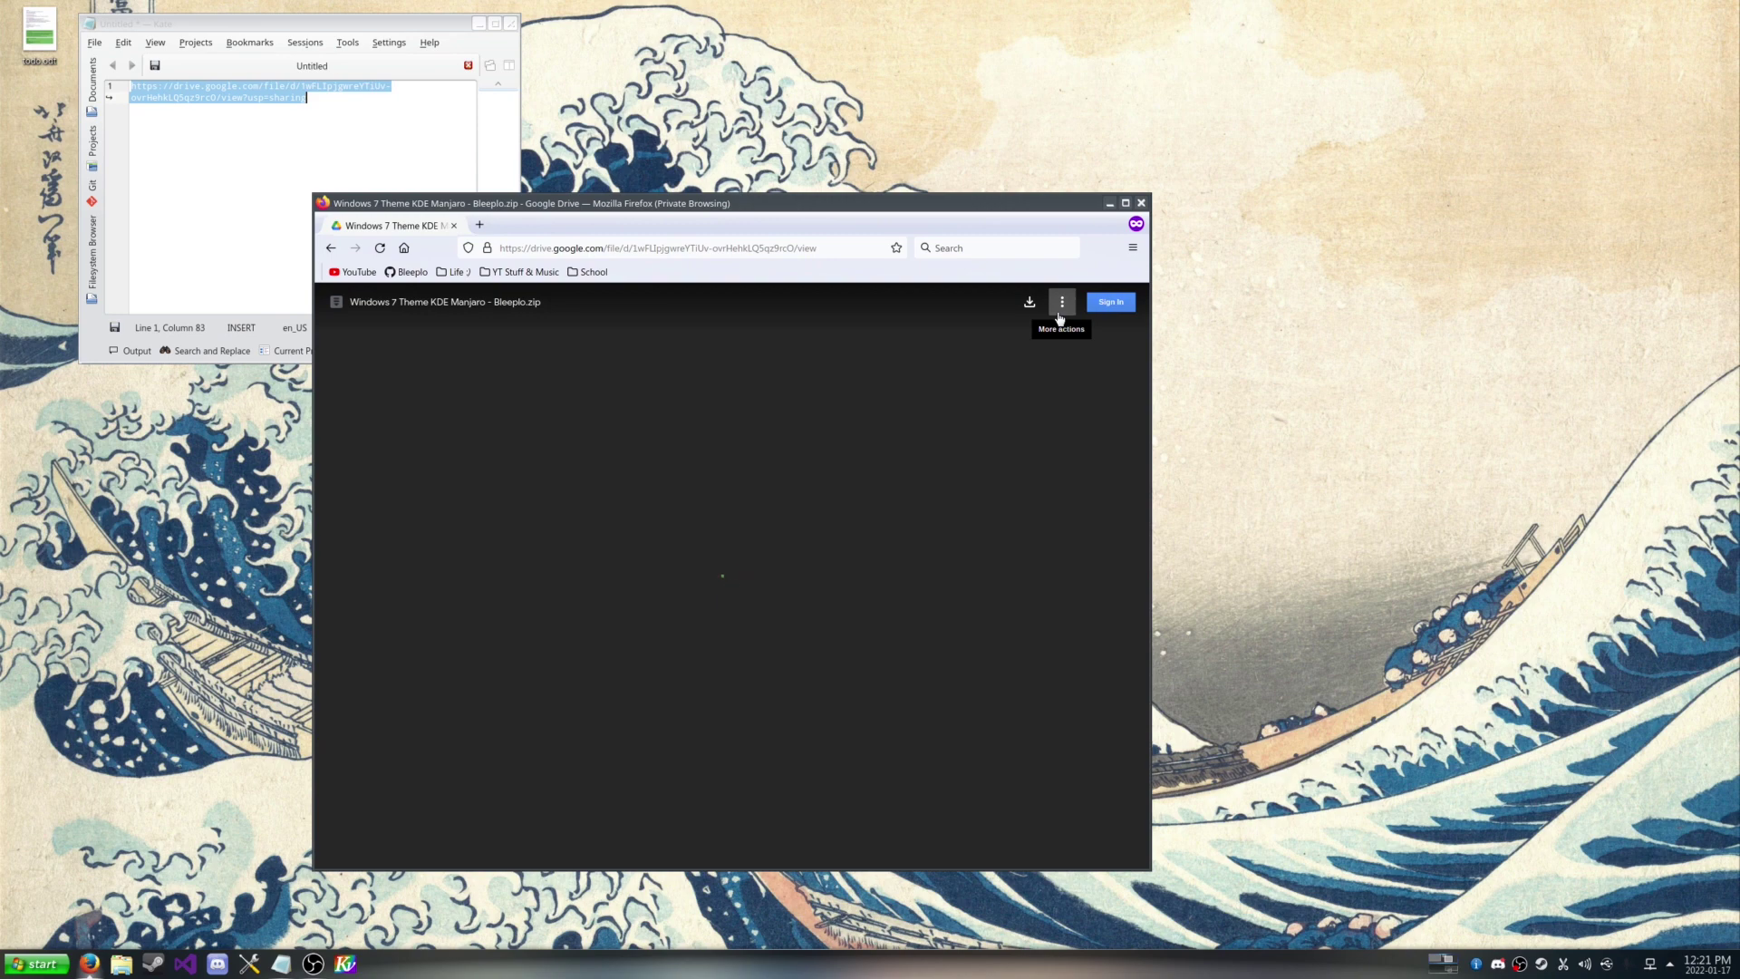
pyautogui.click(1030, 305)
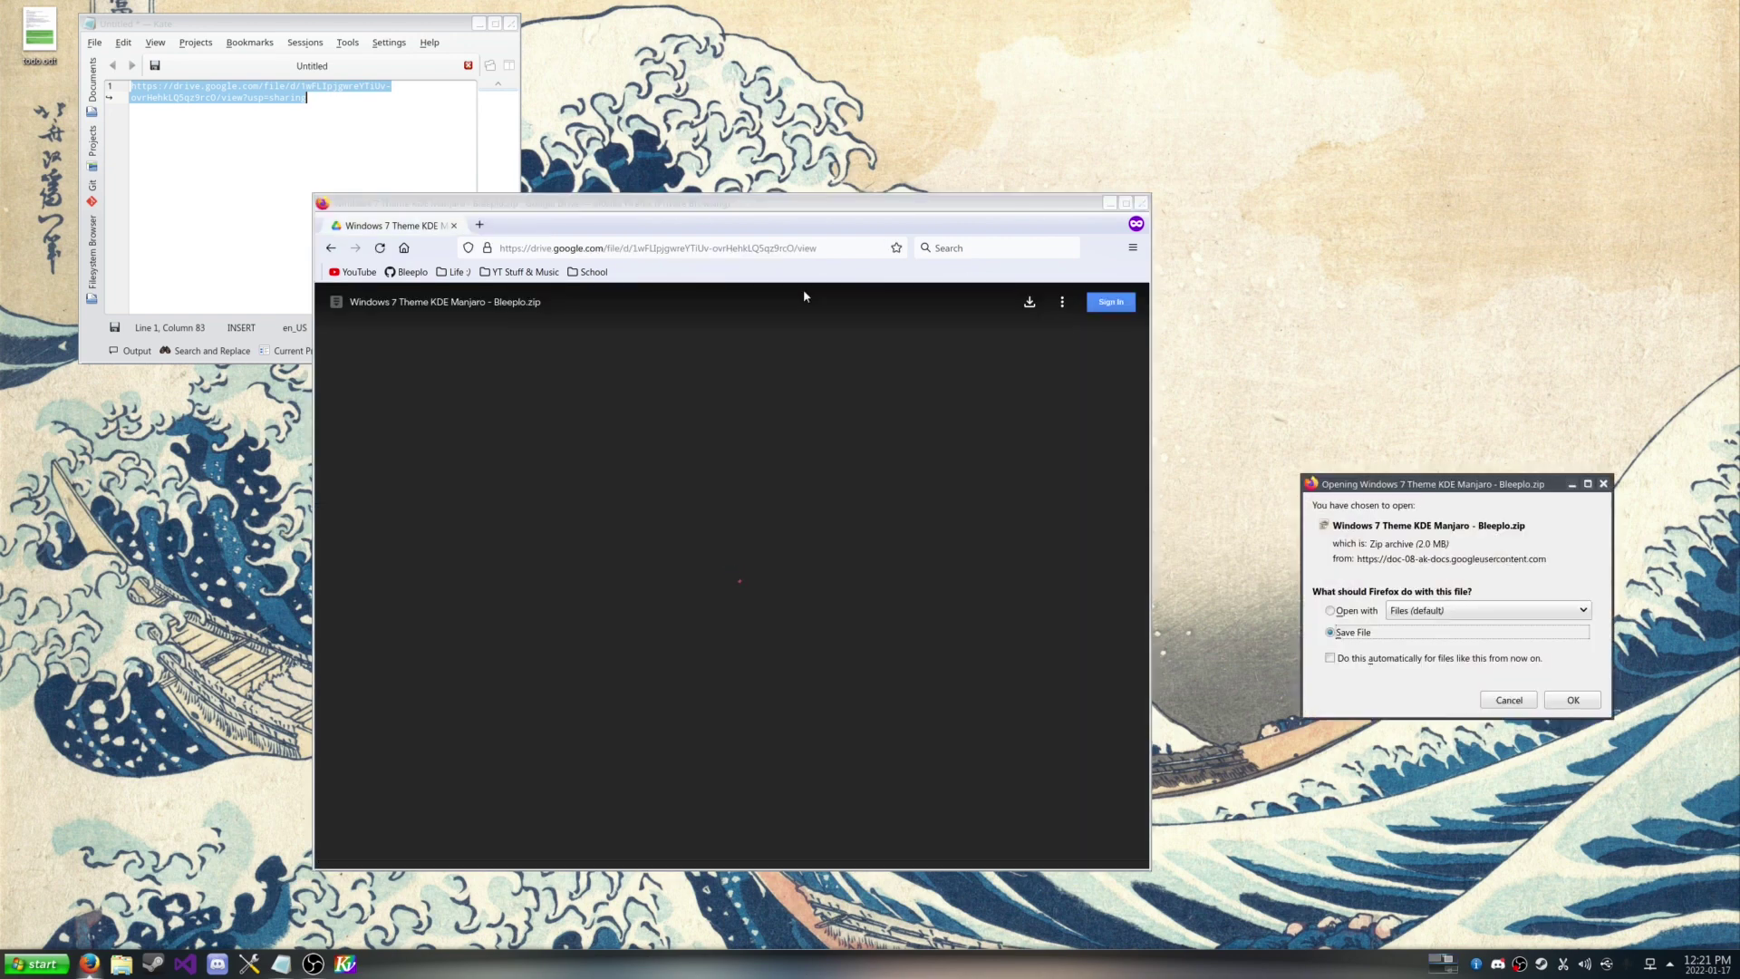
pyautogui.click(1575, 700)
pyautogui.click(122, 964)
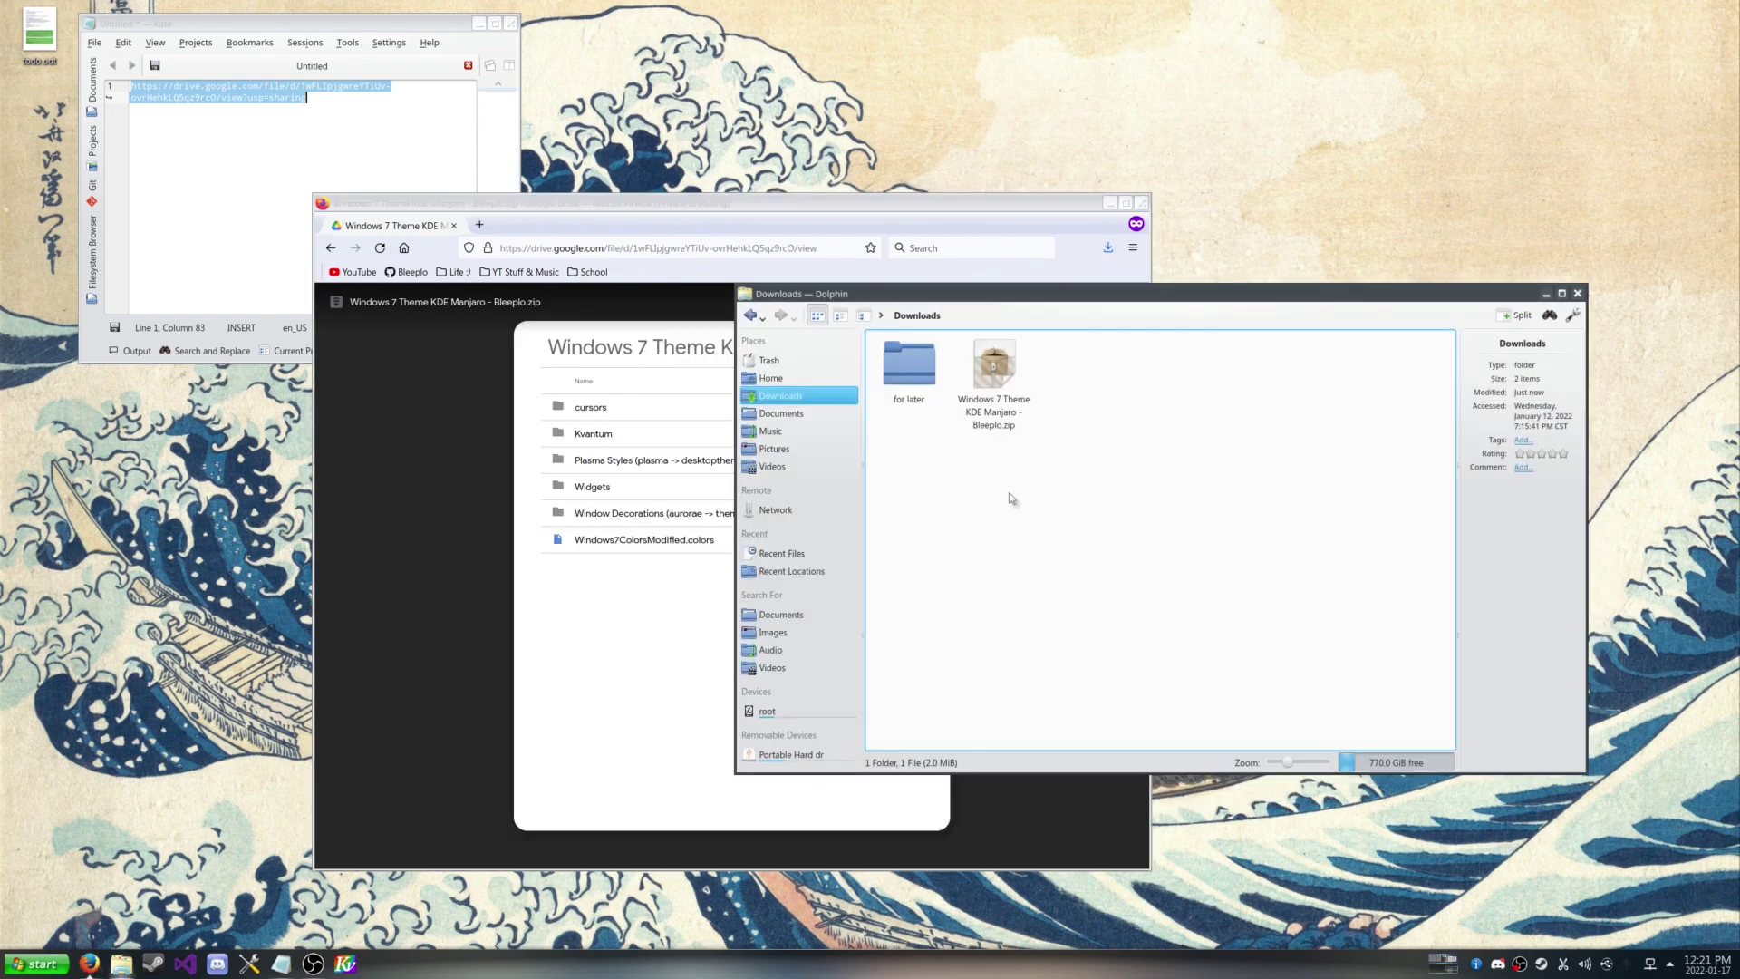
# Step: Close Firefox and quick-extract the theme zip into Downloads with Ark
pyautogui.click(1142, 203)
pyautogui.moveTo(1043, 308); pyautogui.dragTo(940, 282)
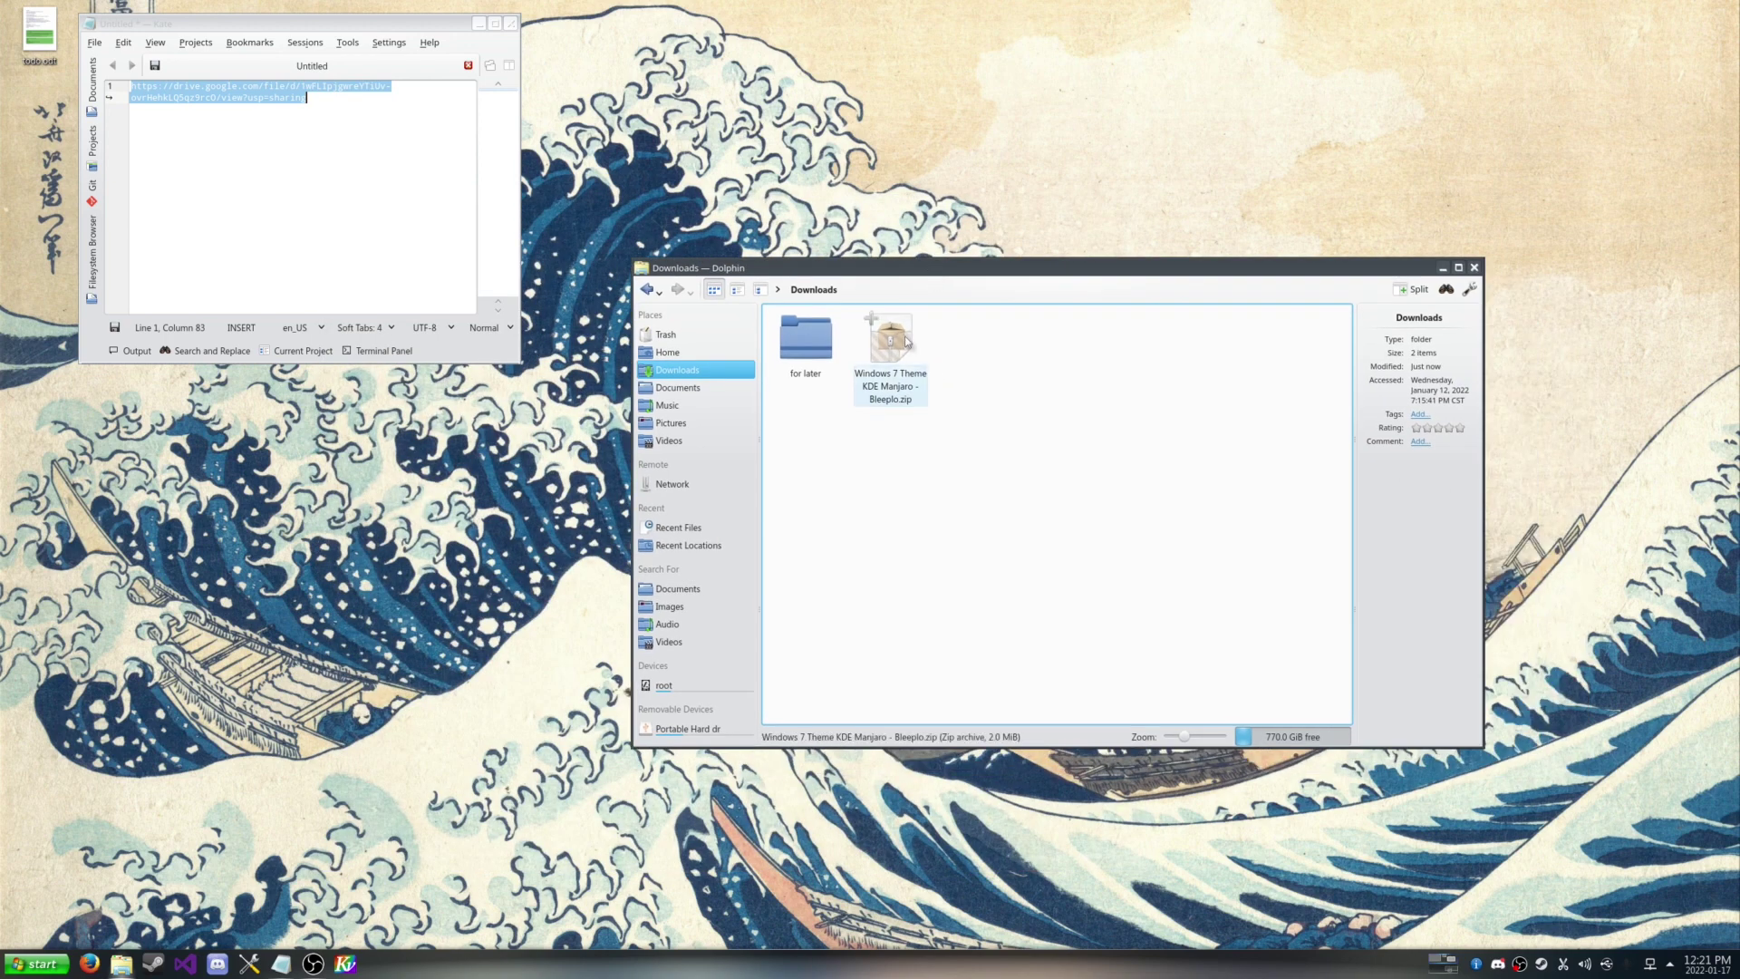
pyautogui.rightClick(906, 342)
pyautogui.click(932, 352)
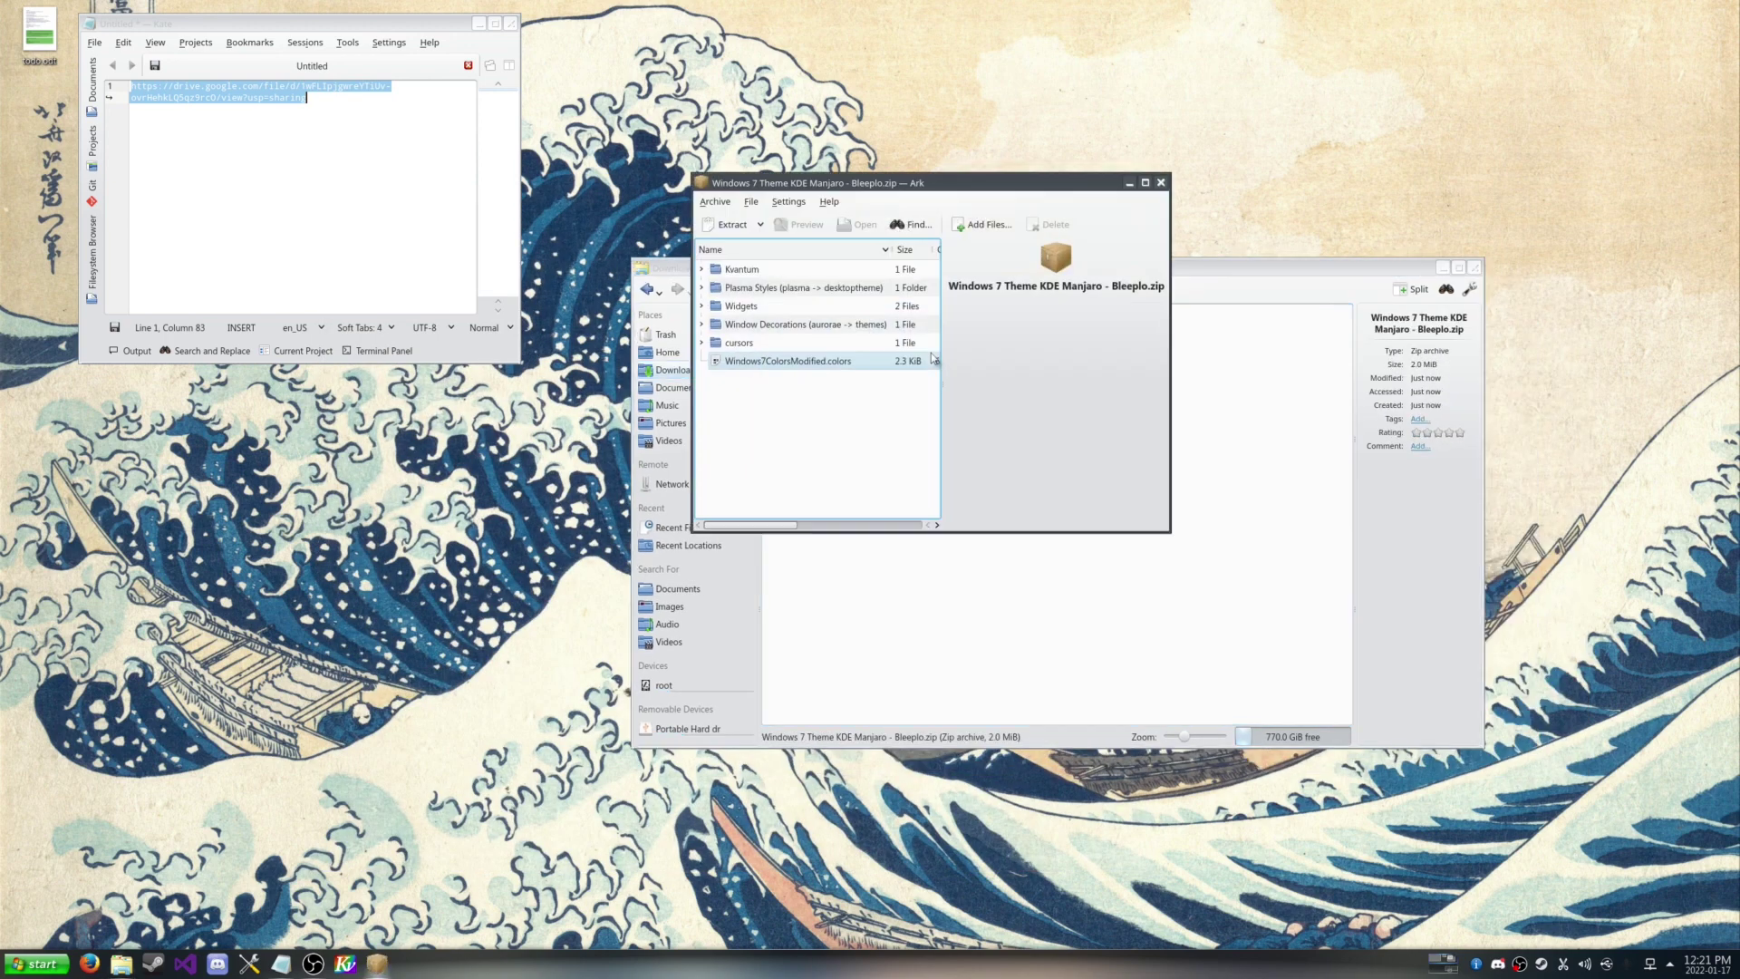
pyautogui.click(760, 224)
pyautogui.click(766, 289)
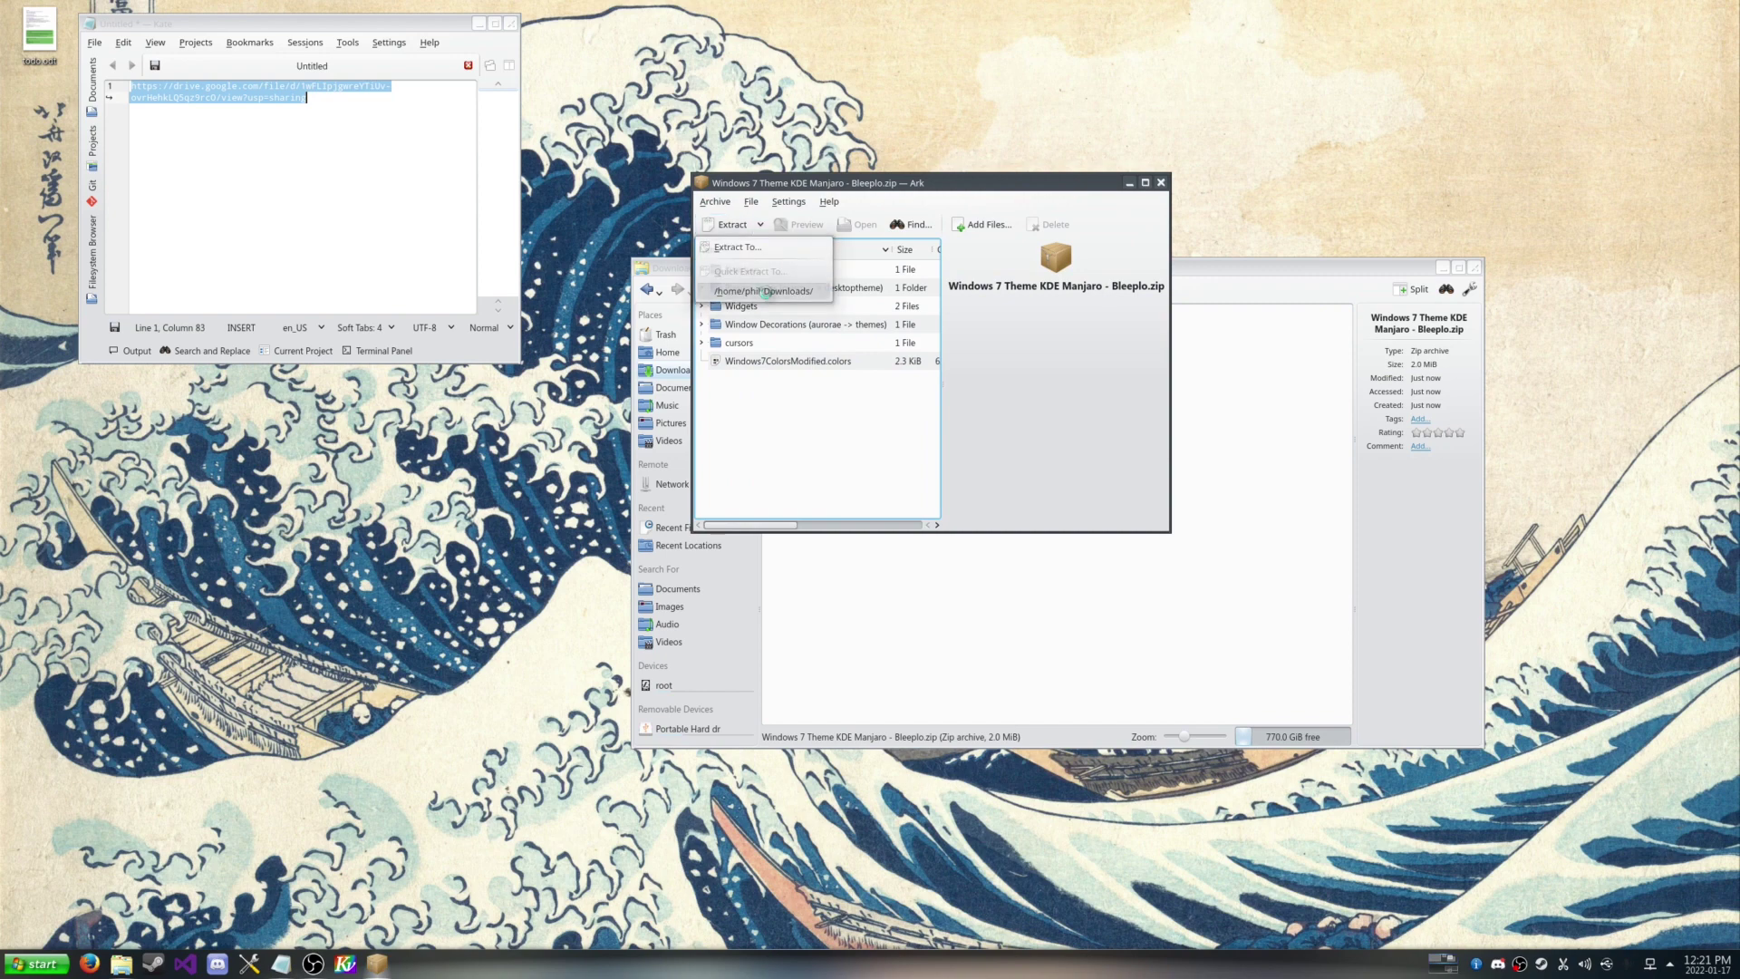
pyautogui.click(1160, 182)
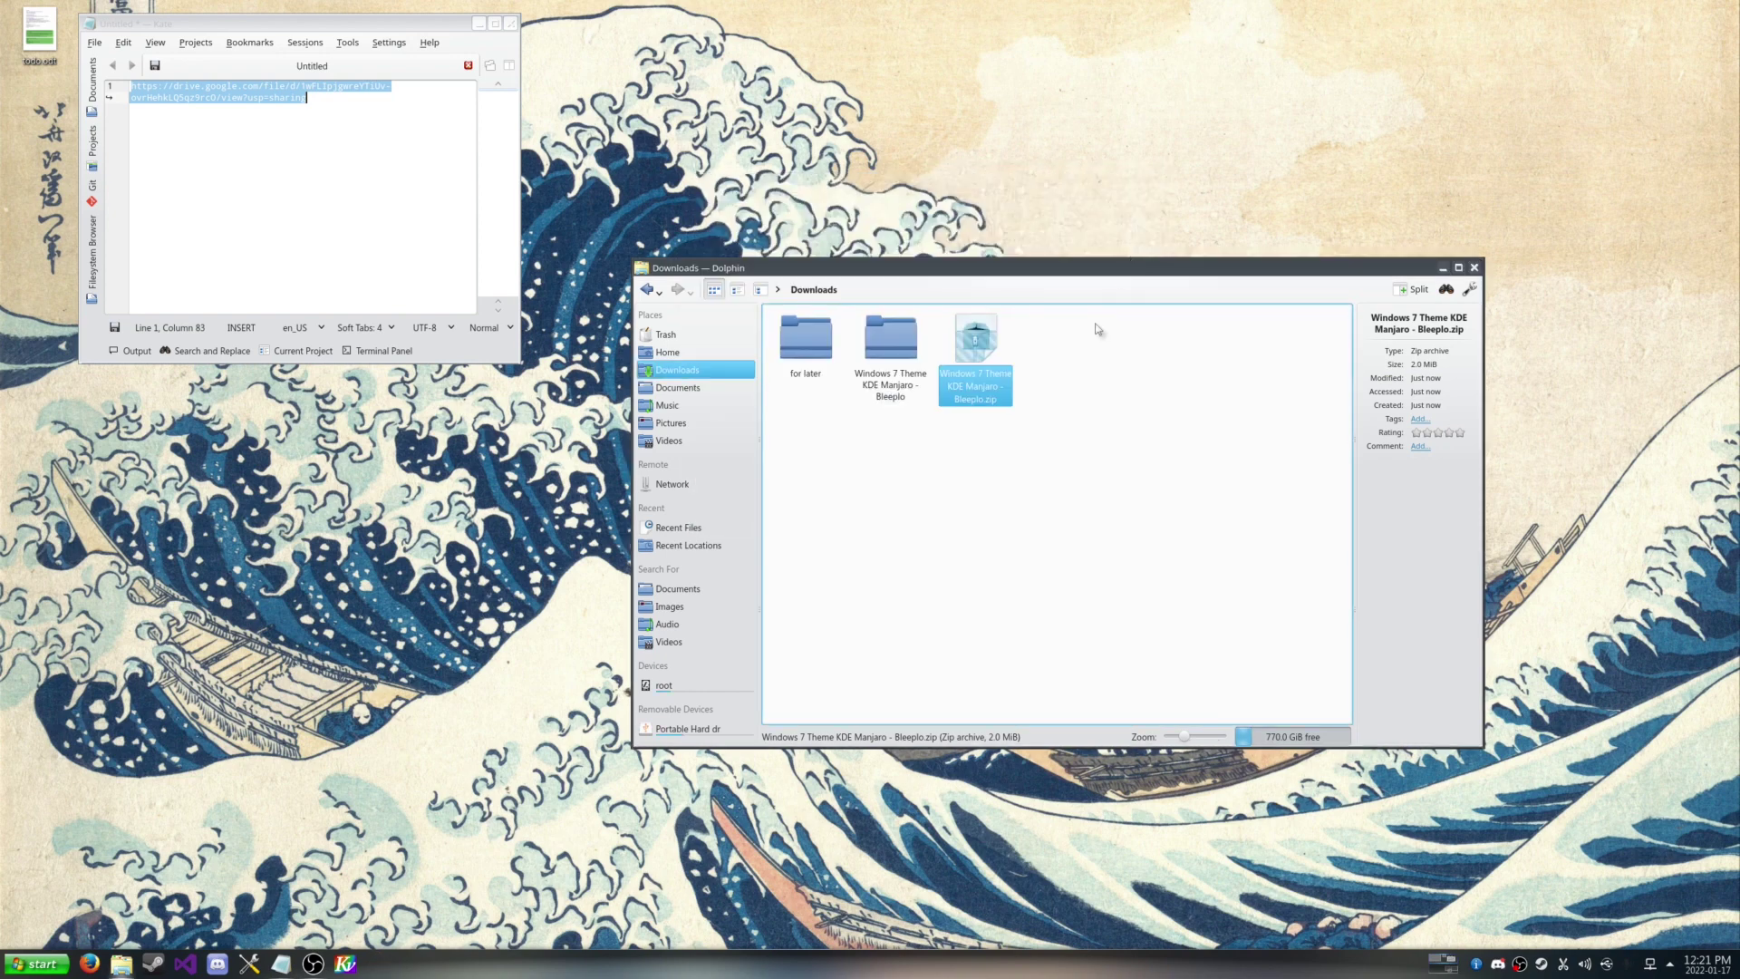
# Step: Delete the downloaded zip and open the extracted Windows 7 theme folder
pyautogui.click(911, 439)
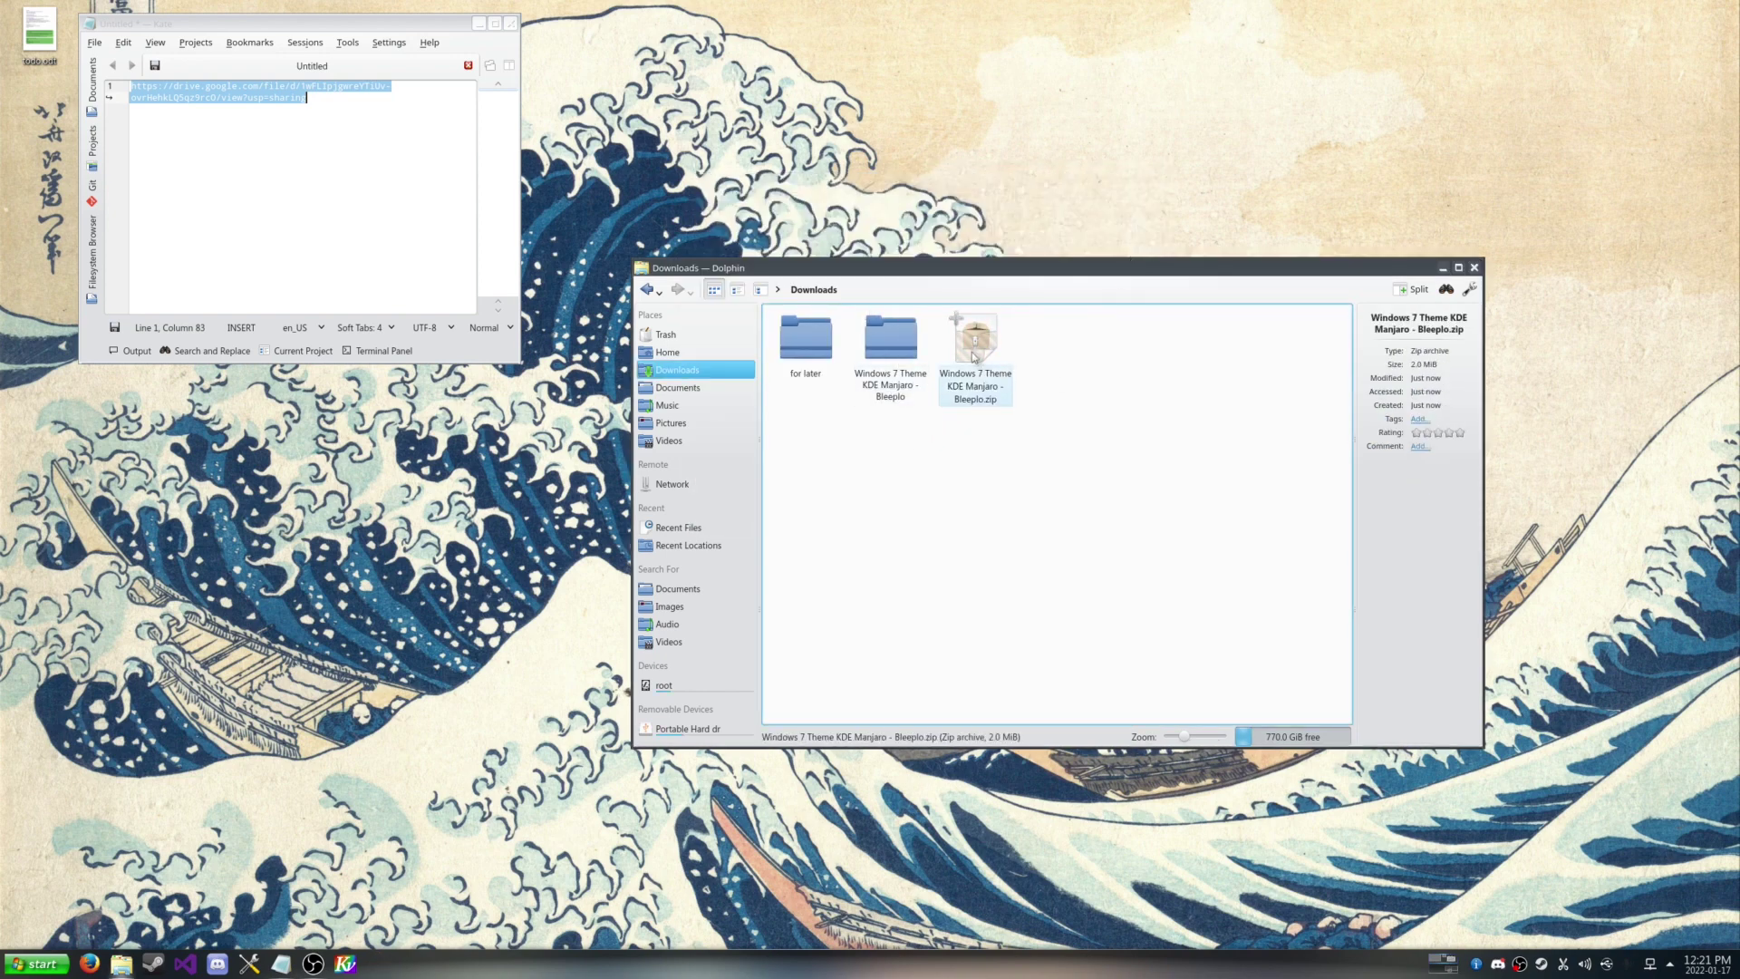
pyautogui.press('Delete')
pyautogui.click(891, 340)
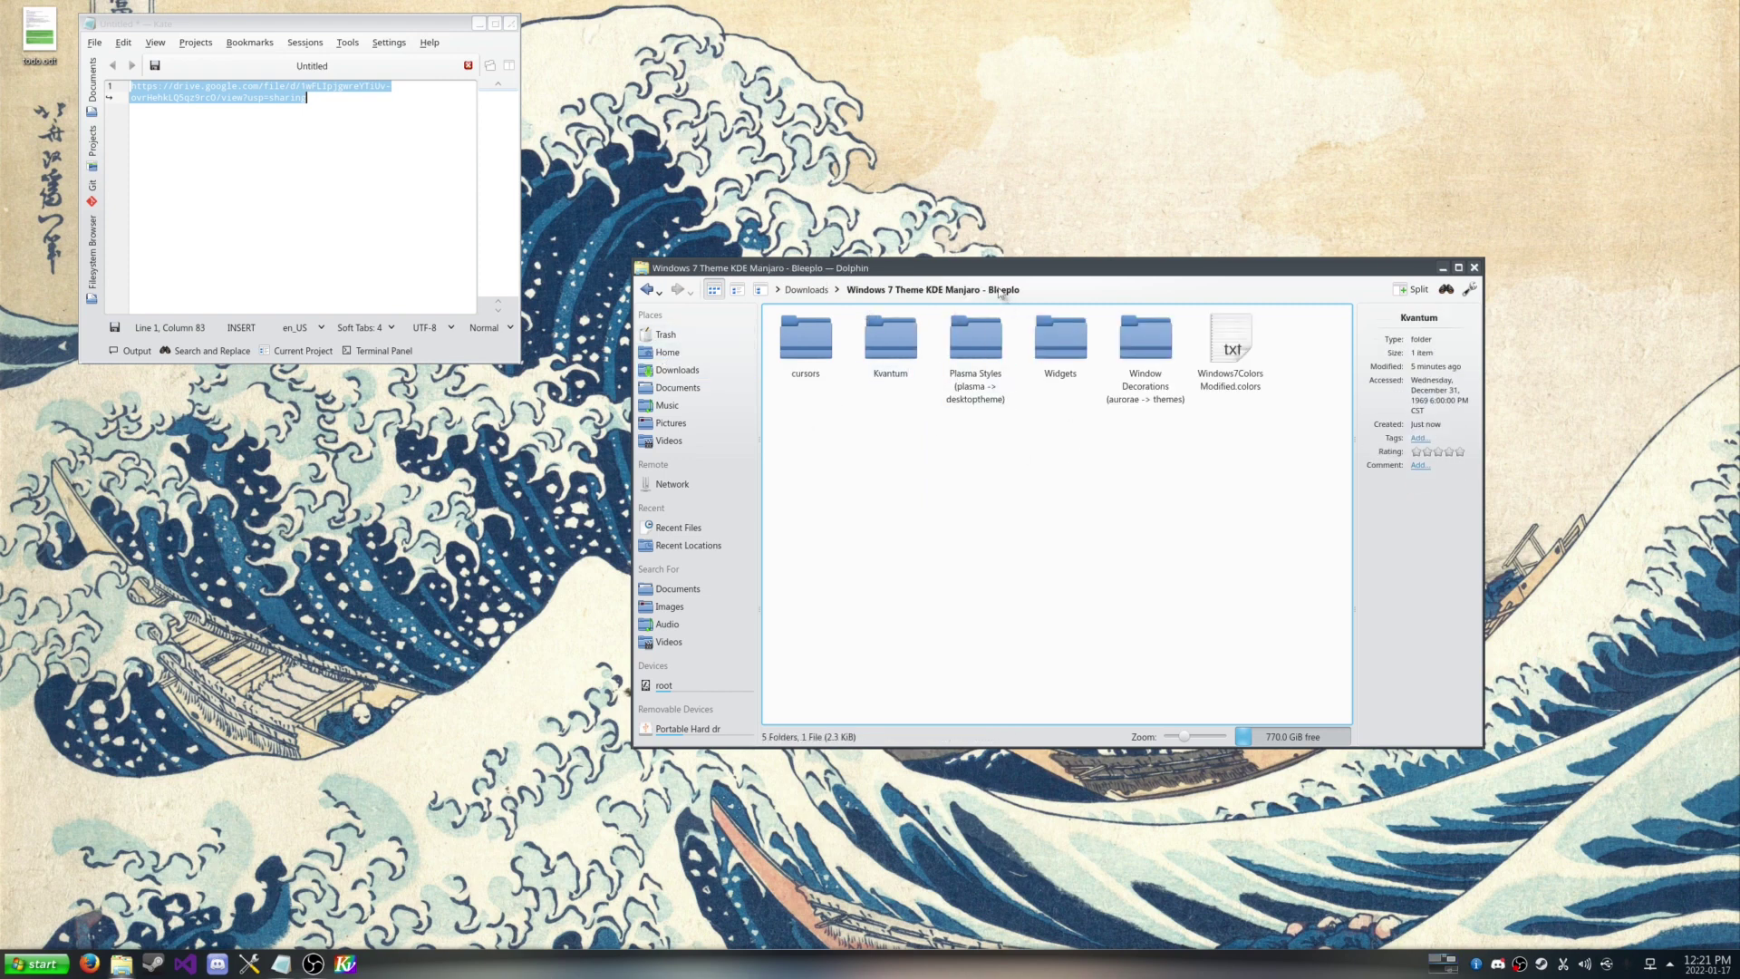
pyautogui.moveTo(965, 272); pyautogui.dragTo(923, 276)
# Step: Restore the Application Style settings window and open the theme's Kvantum subfolder in Dolphin
pyautogui.click(249, 964)
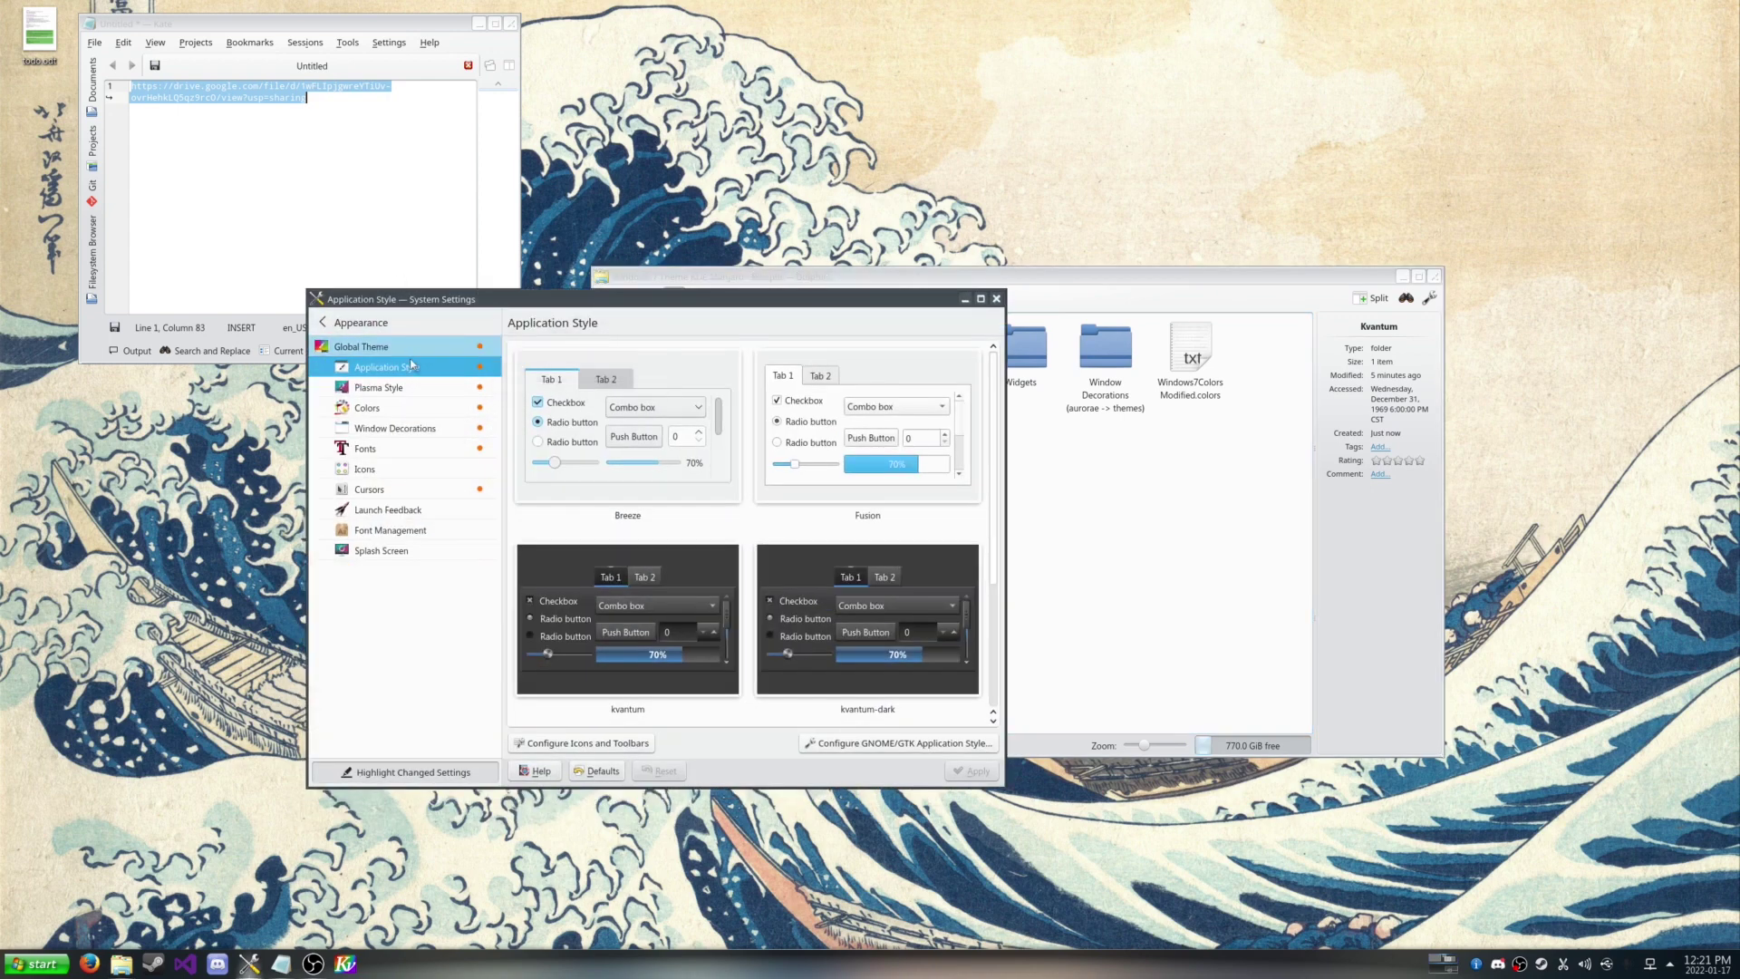
pyautogui.moveTo(678, 309); pyautogui.dragTo(584, 321)
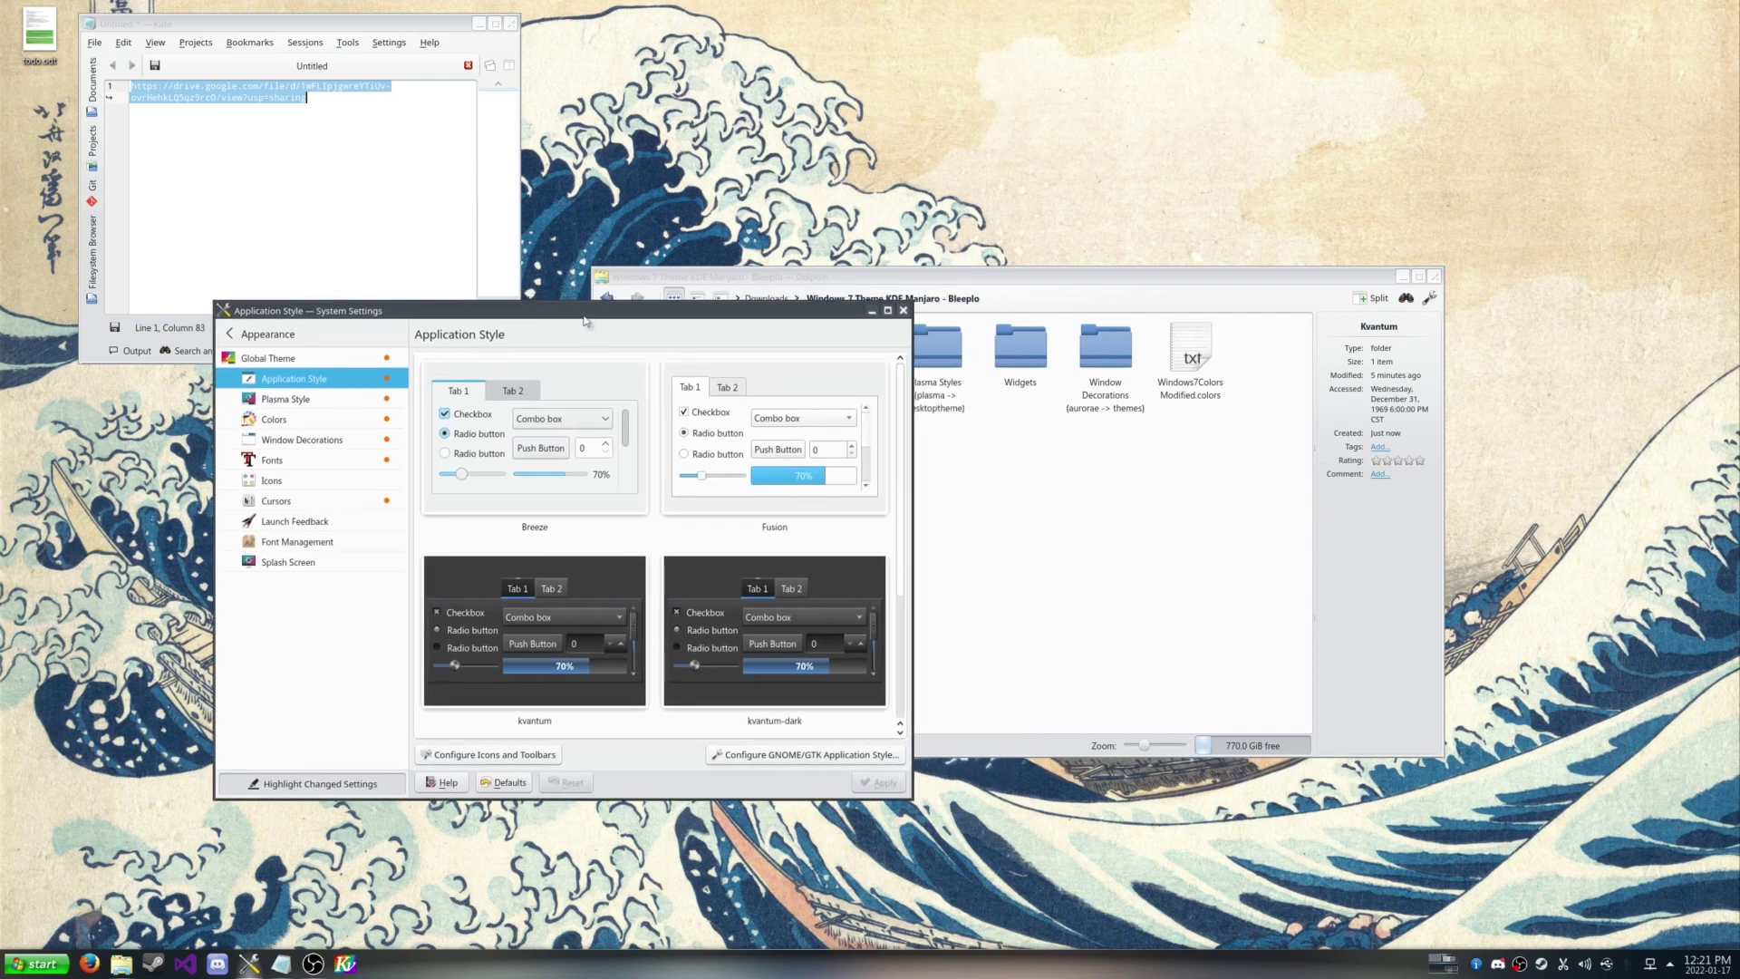
pyautogui.click(1115, 532)
pyautogui.doubleClick(848, 349)
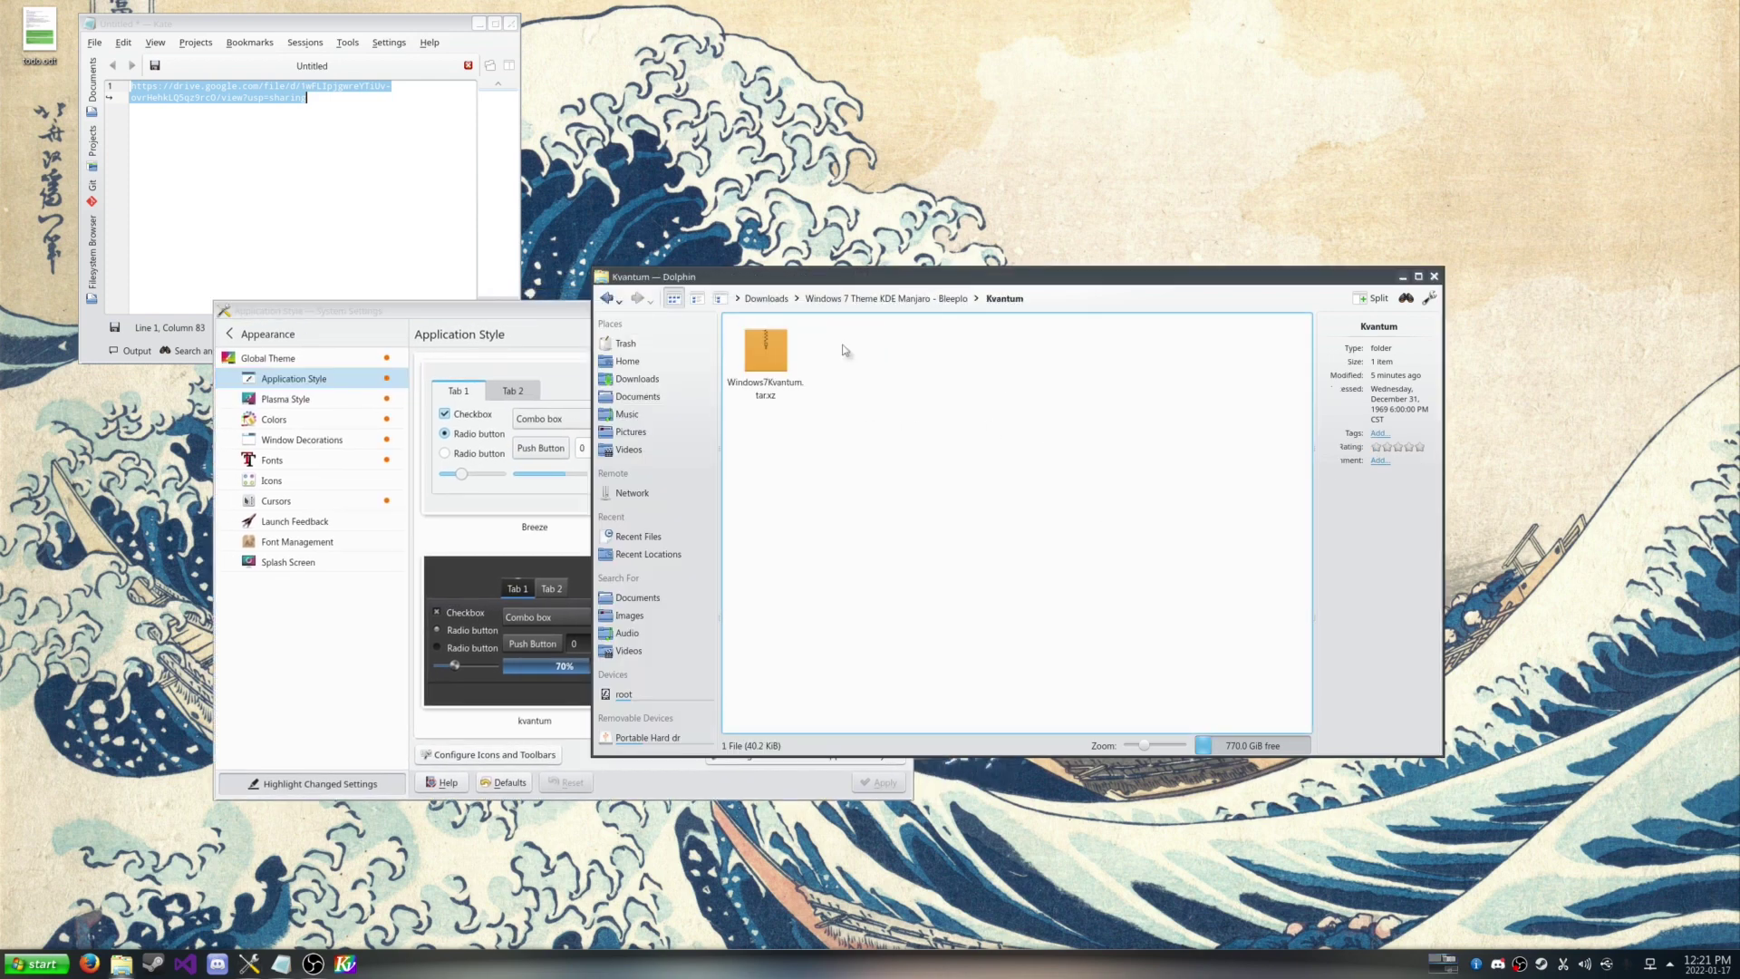
pyautogui.moveTo(915, 293); pyautogui.dragTo(943, 289)
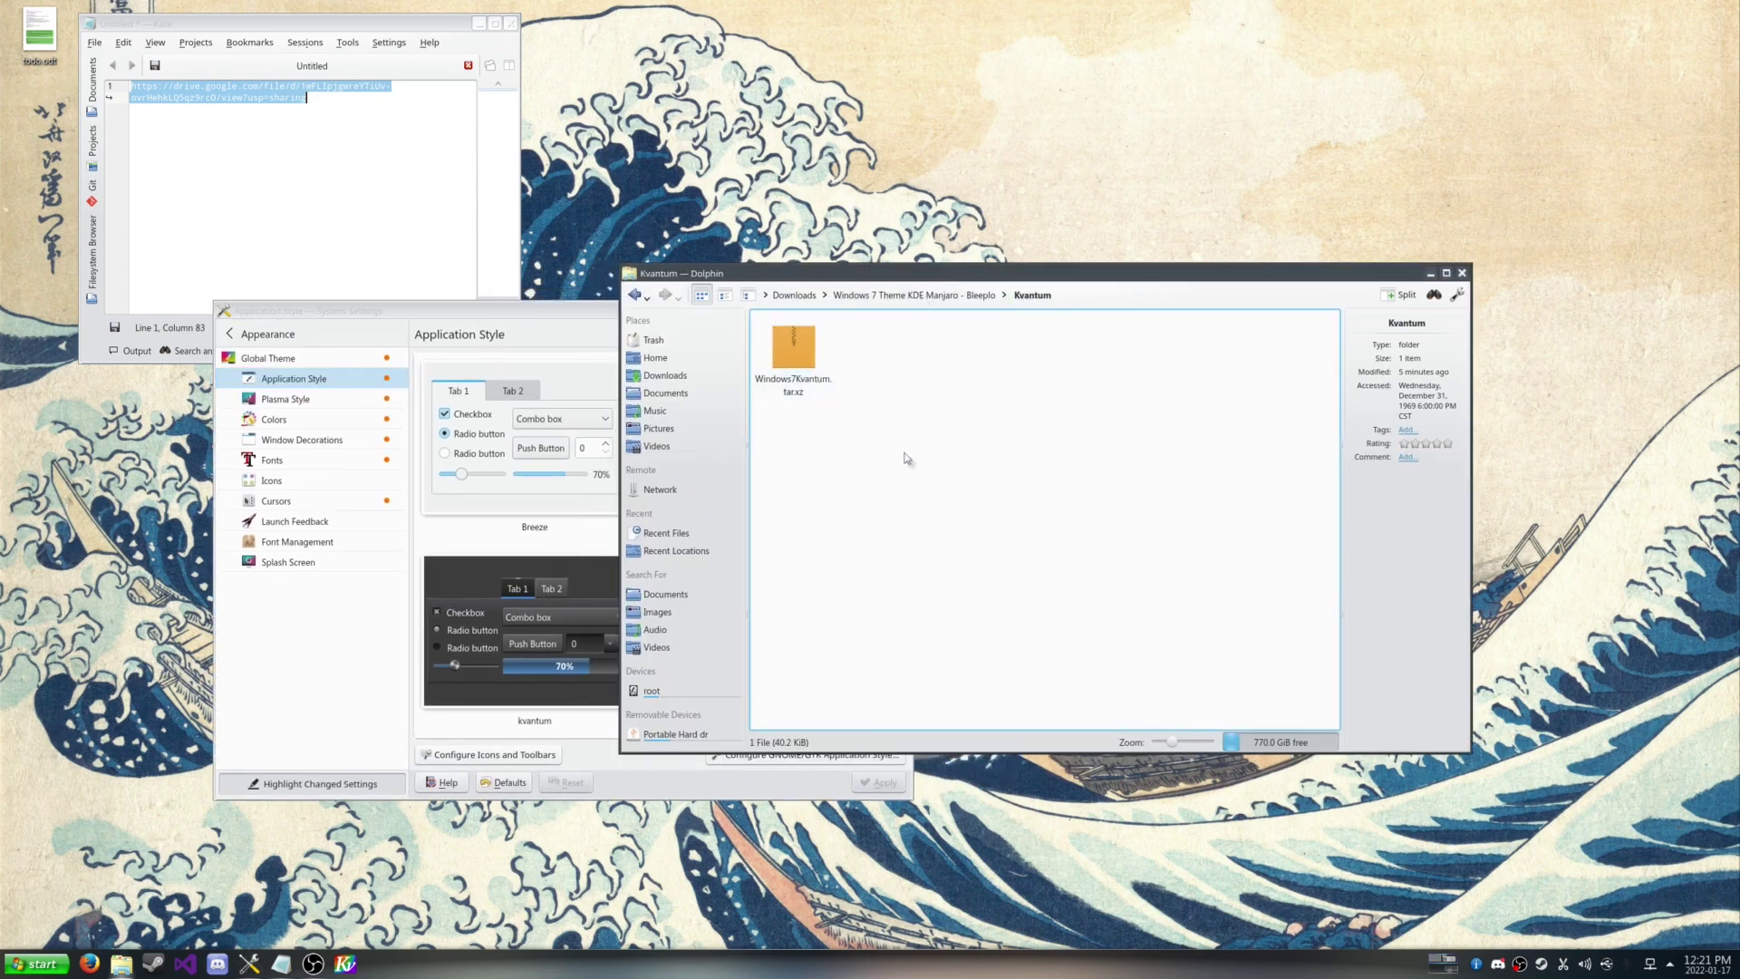
# Step: Launch Kvantum Manager via 'kvan' and expand its install and change/delete theme sections
pyautogui.press('super')
pyautogui.write('kvan')
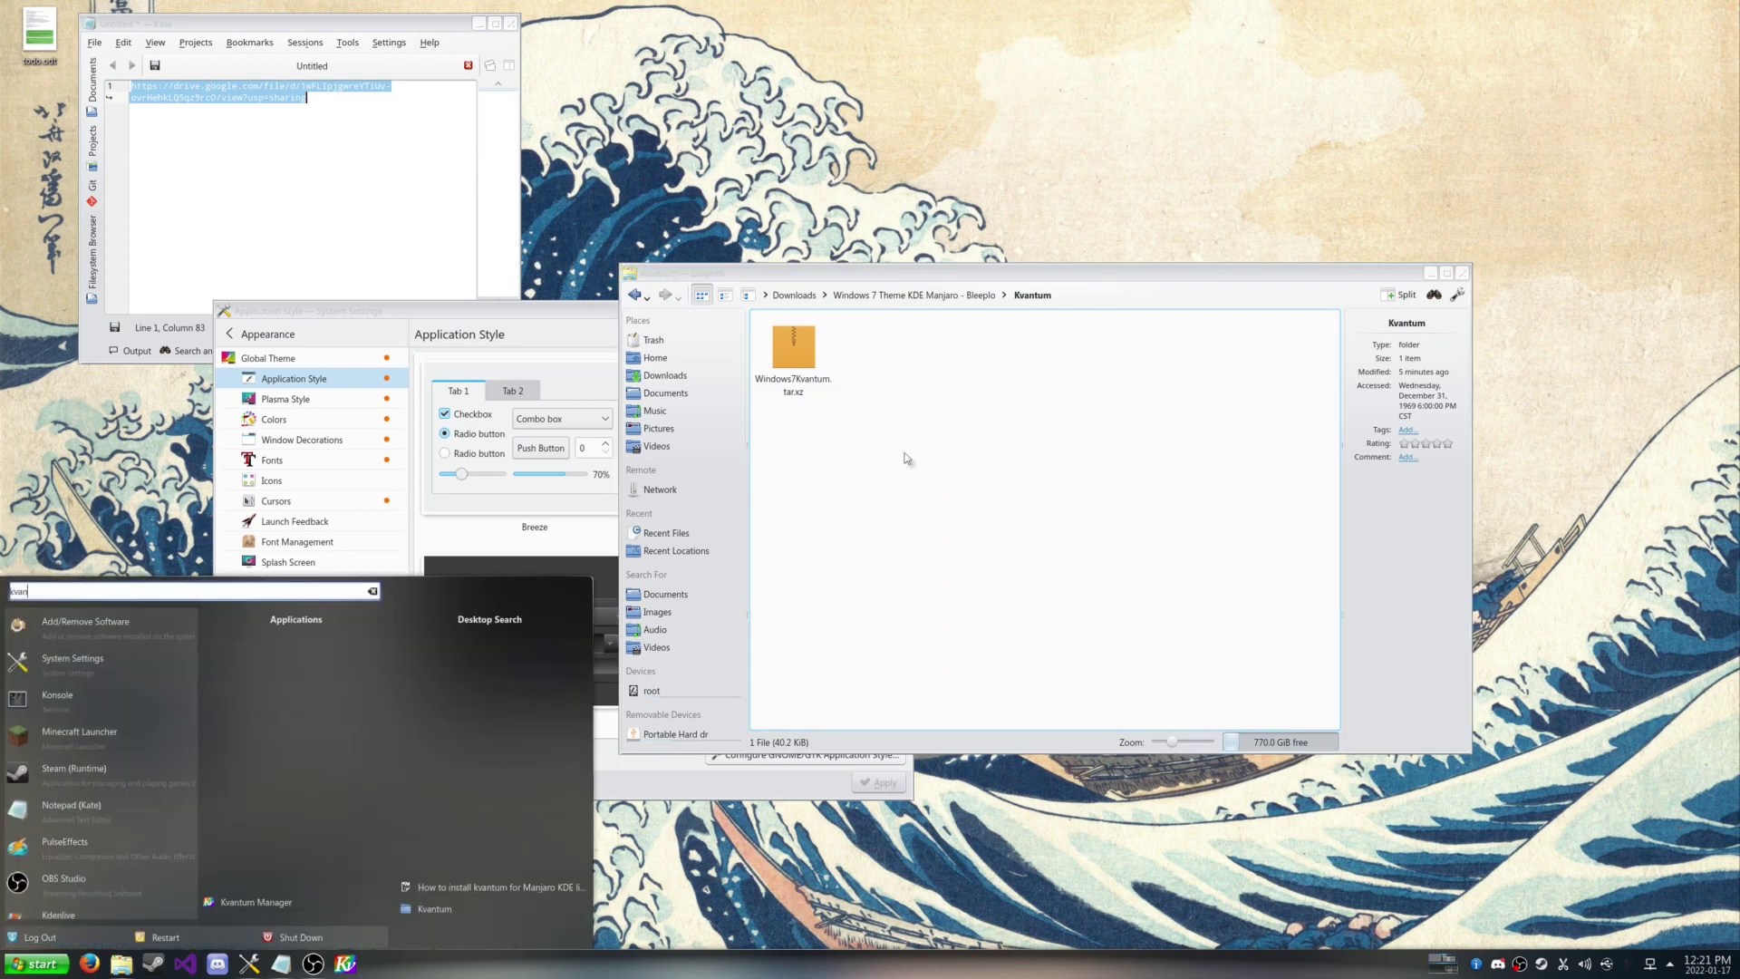
pyautogui.click(263, 902)
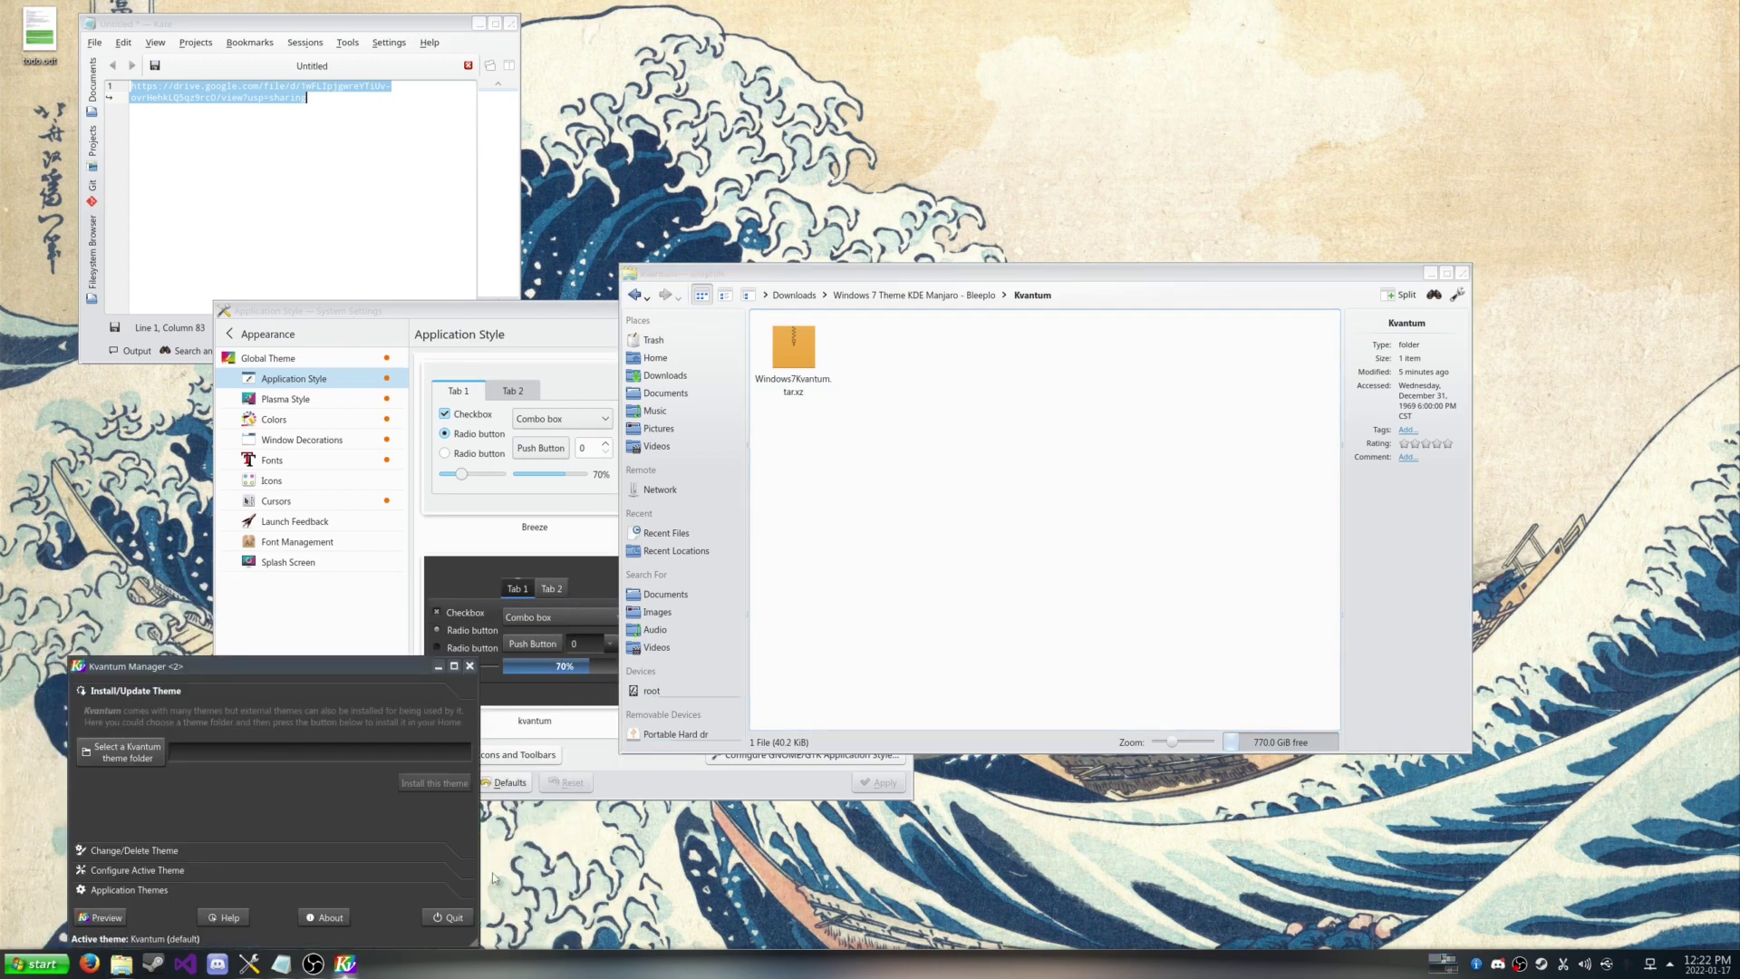
pyautogui.moveTo(300, 669); pyautogui.dragTo(1324, 143)
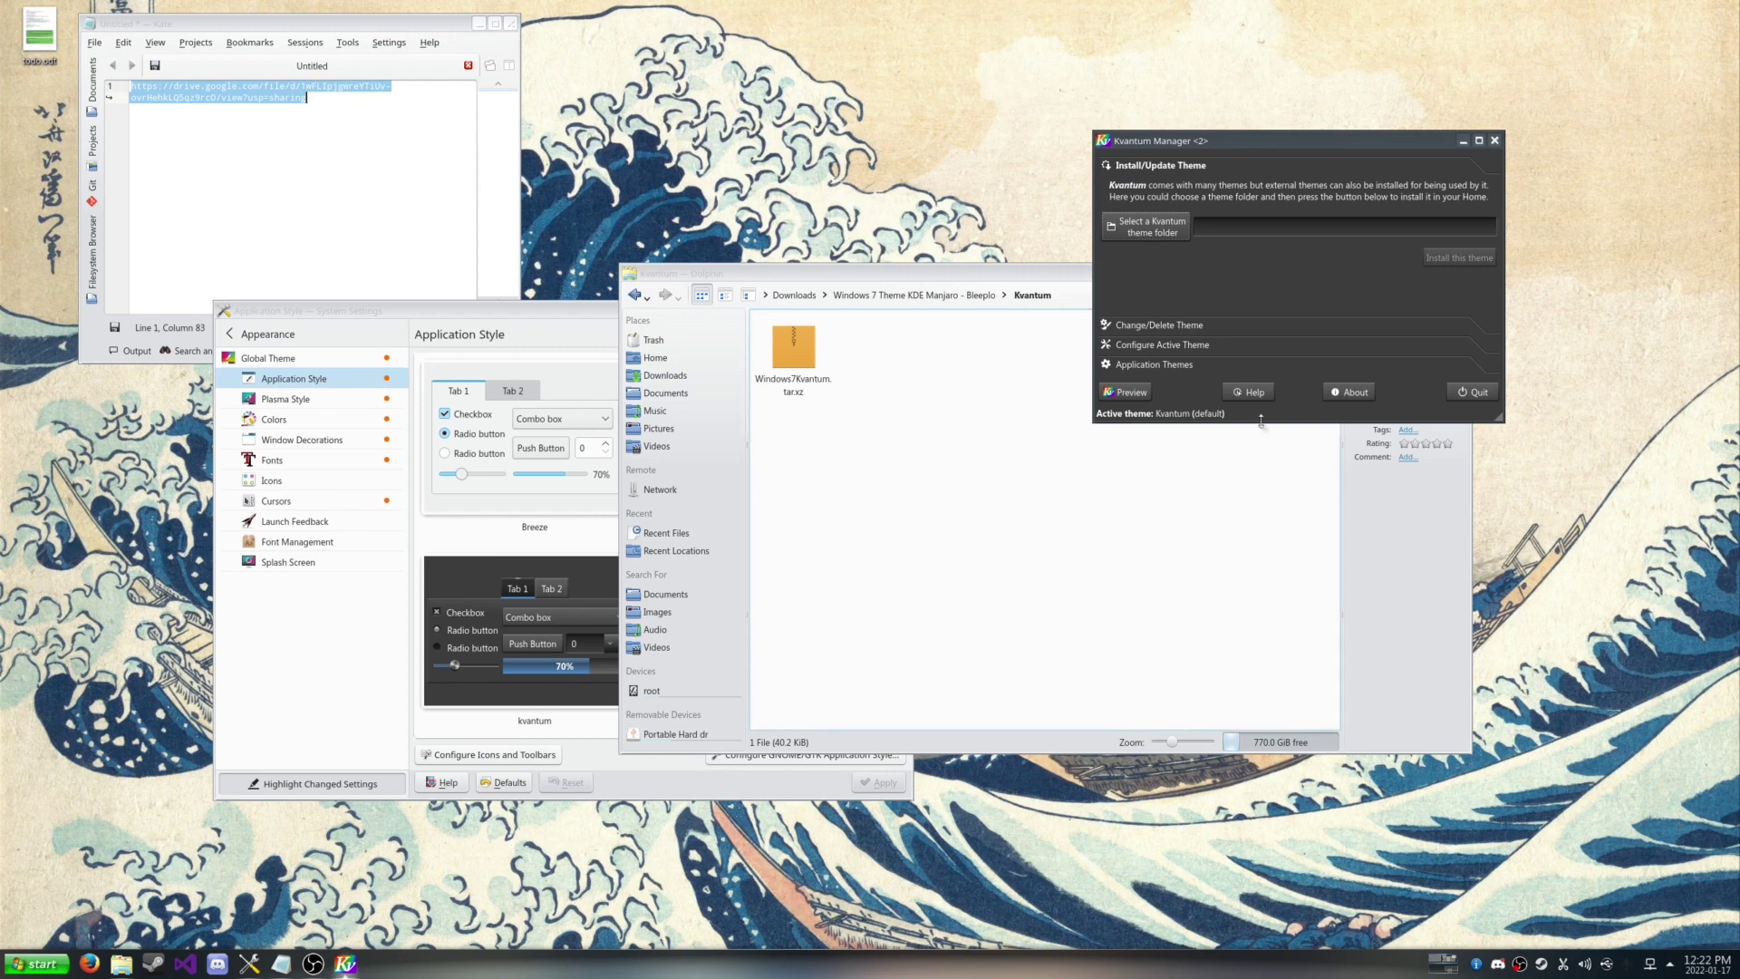
pyautogui.moveTo(1259, 425); pyautogui.dragTo(1251, 585)
pyautogui.click(1169, 476)
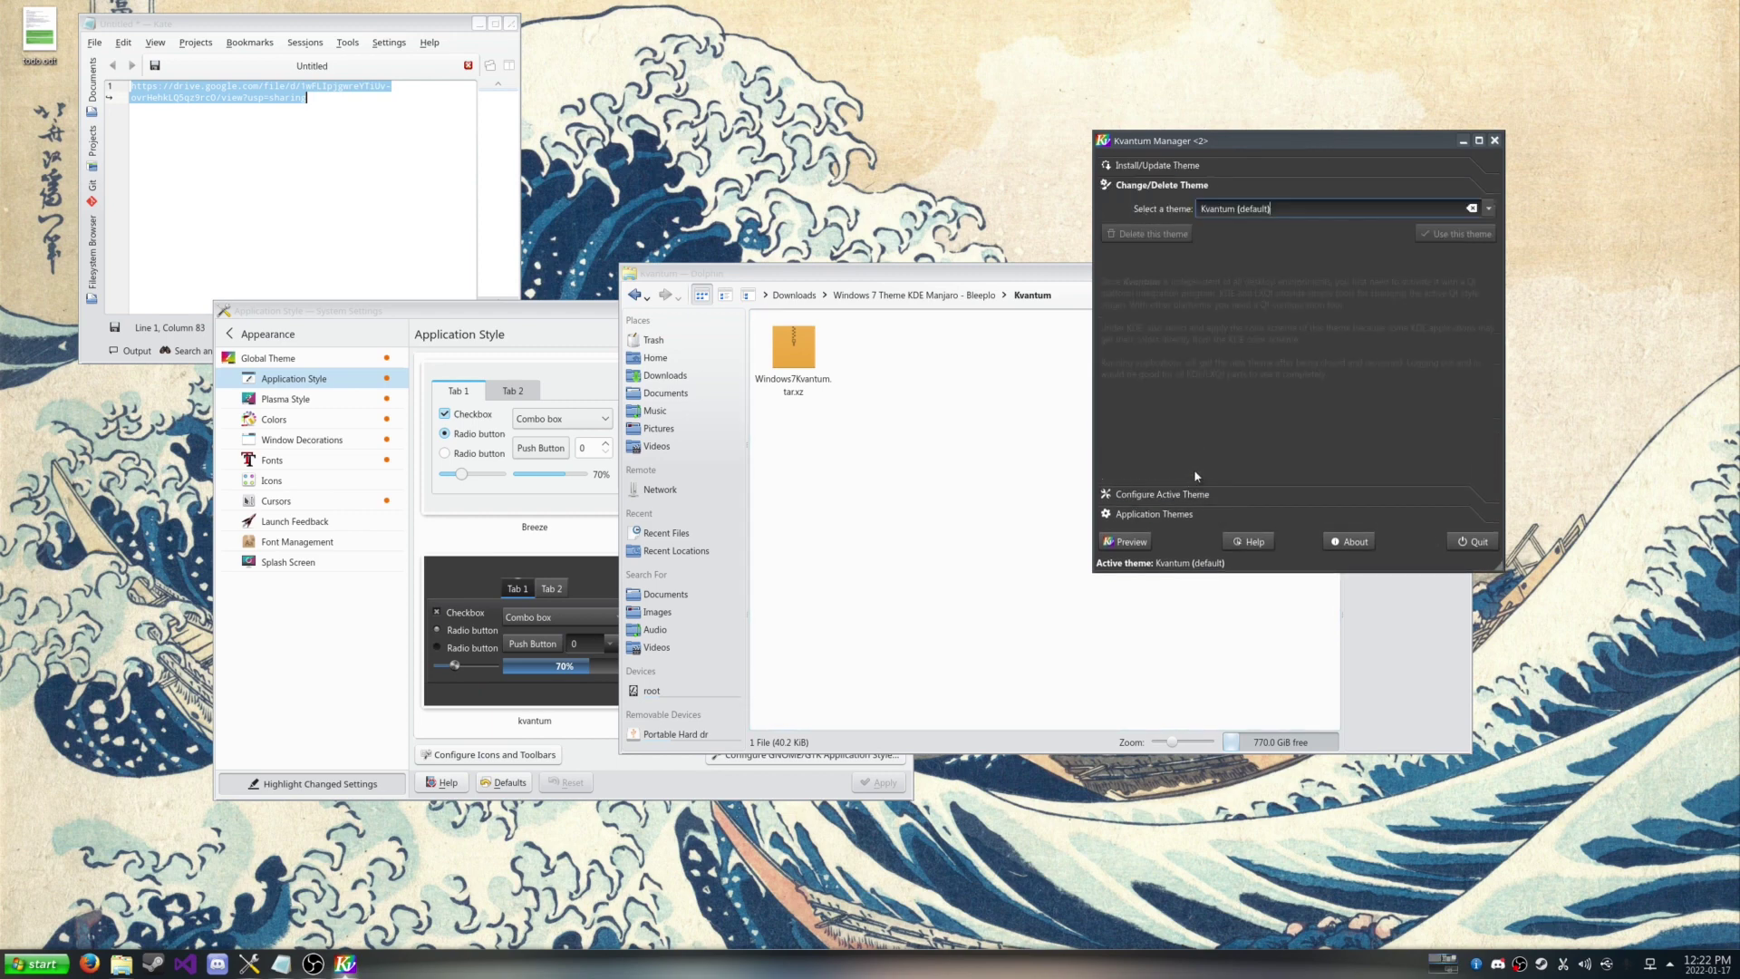
pyautogui.moveTo(1292, 139); pyautogui.dragTo(1311, 136)
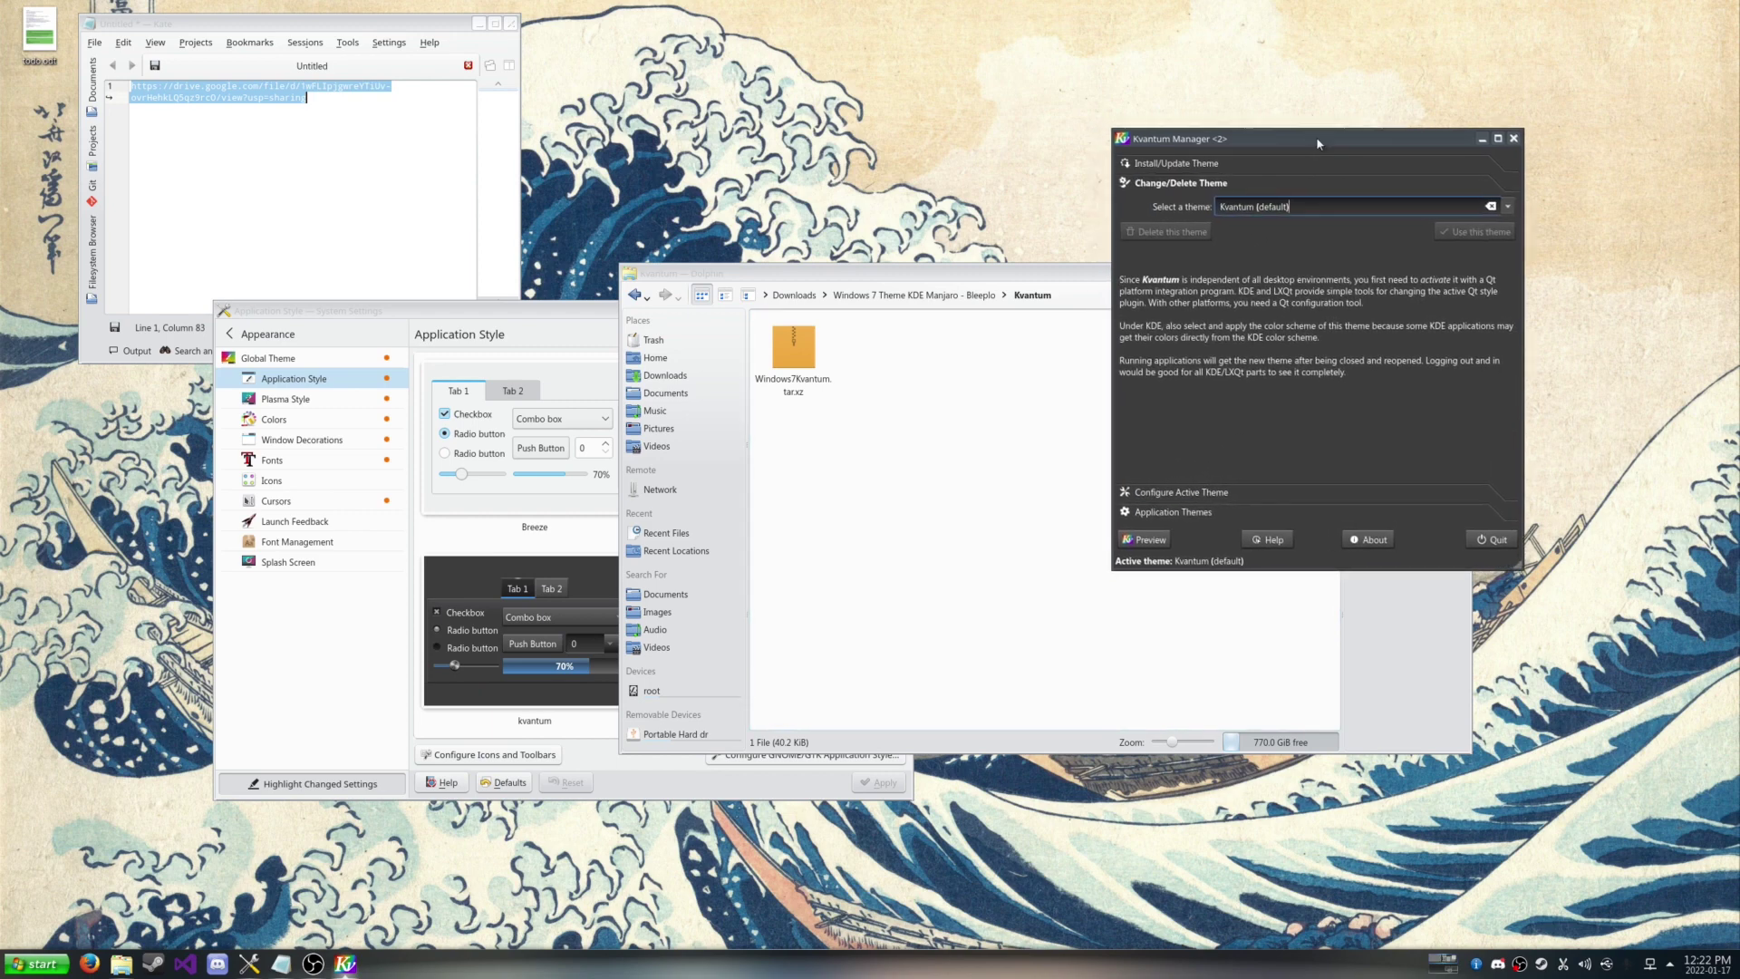
pyautogui.click(1201, 165)
pyautogui.click(862, 381)
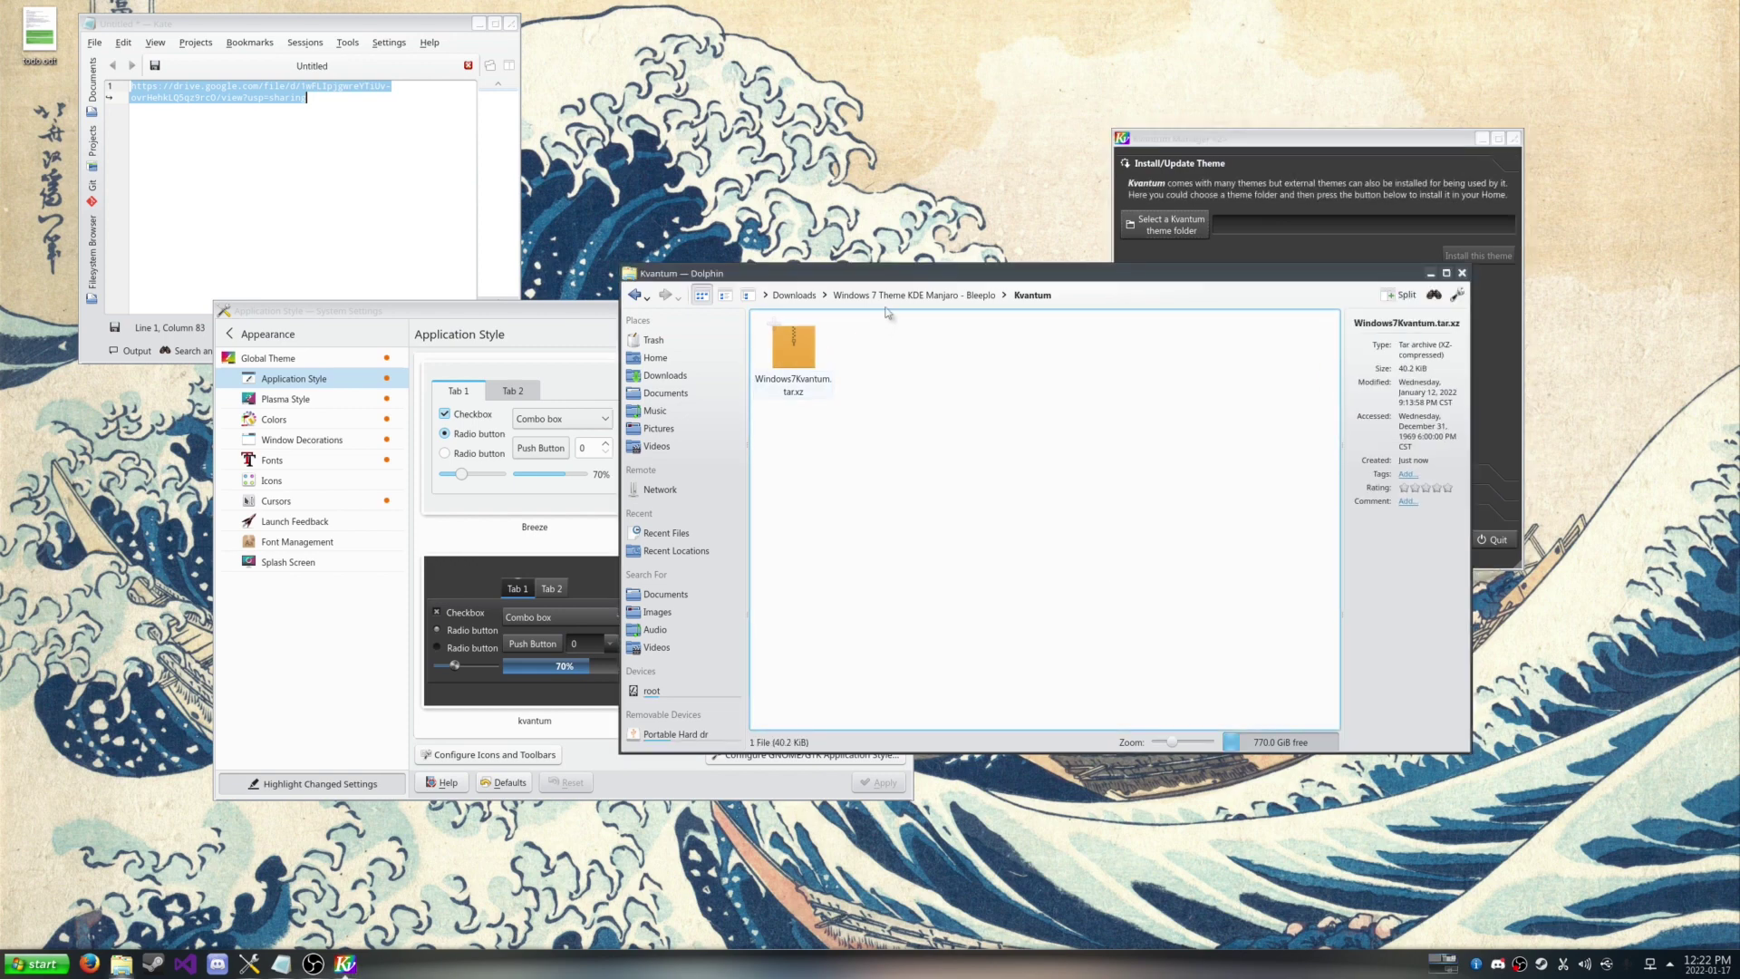
# Step: Open Windows7Kvantum.tar.xz in Ark
pyautogui.moveTo(813, 362); pyautogui.dragTo(663, 408)
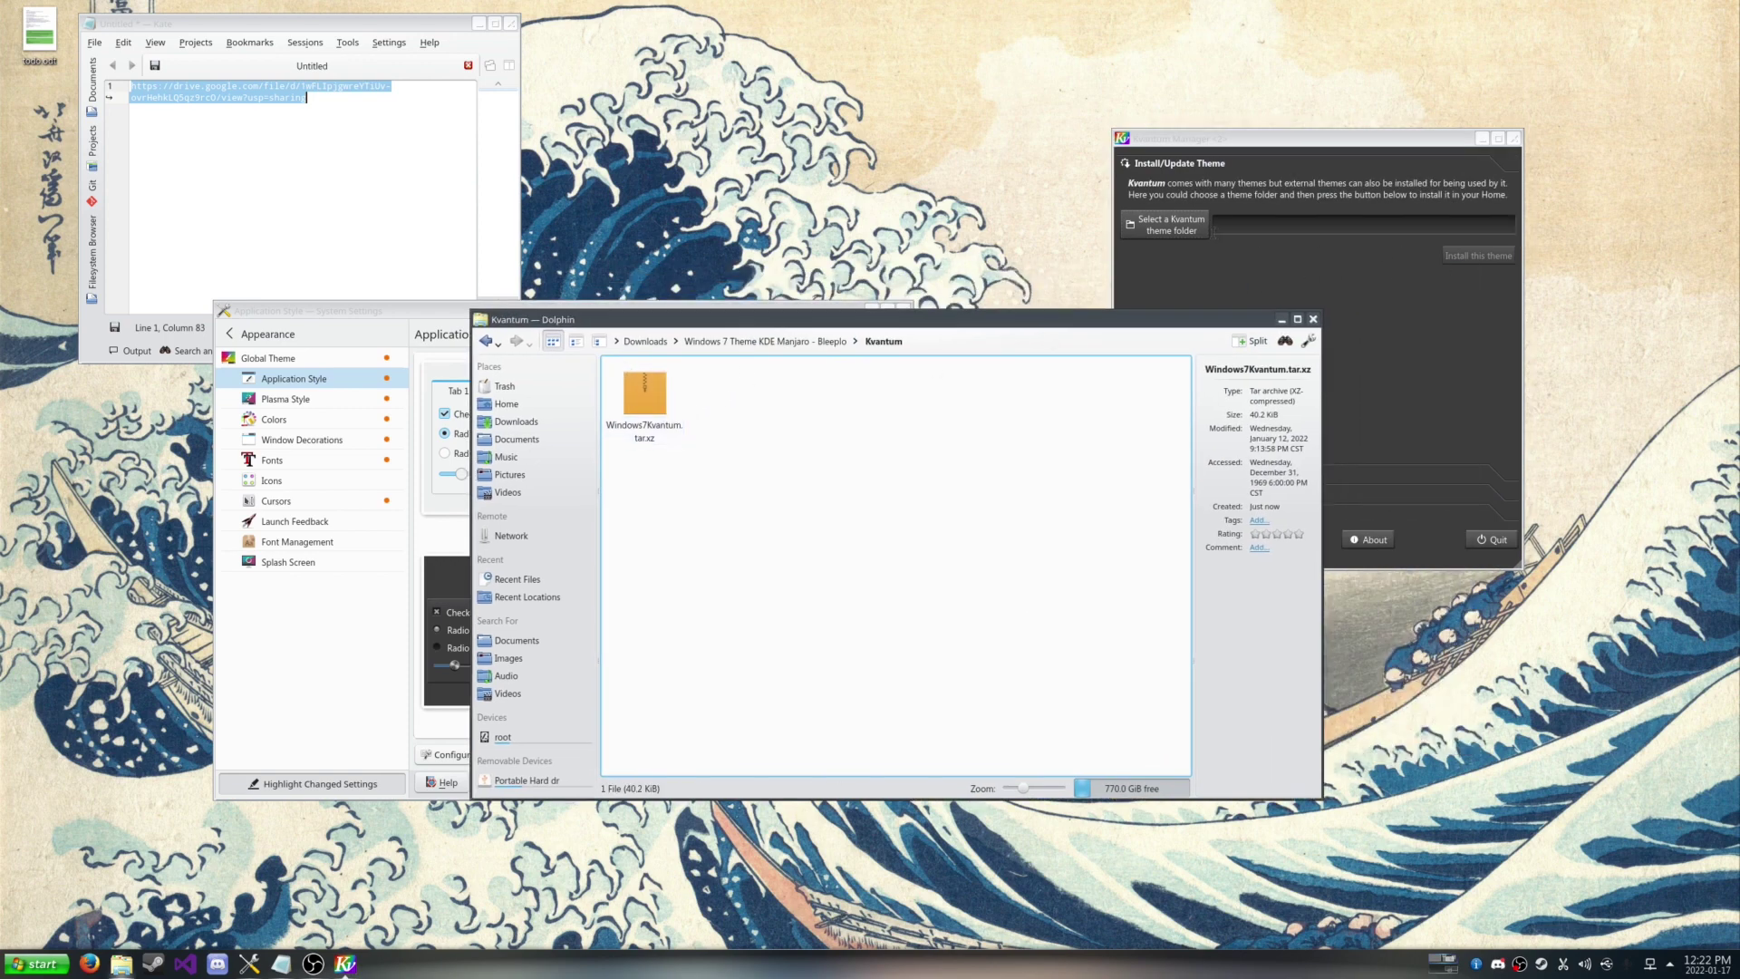
pyautogui.click(644, 392)
pyautogui.rightClick(646, 396)
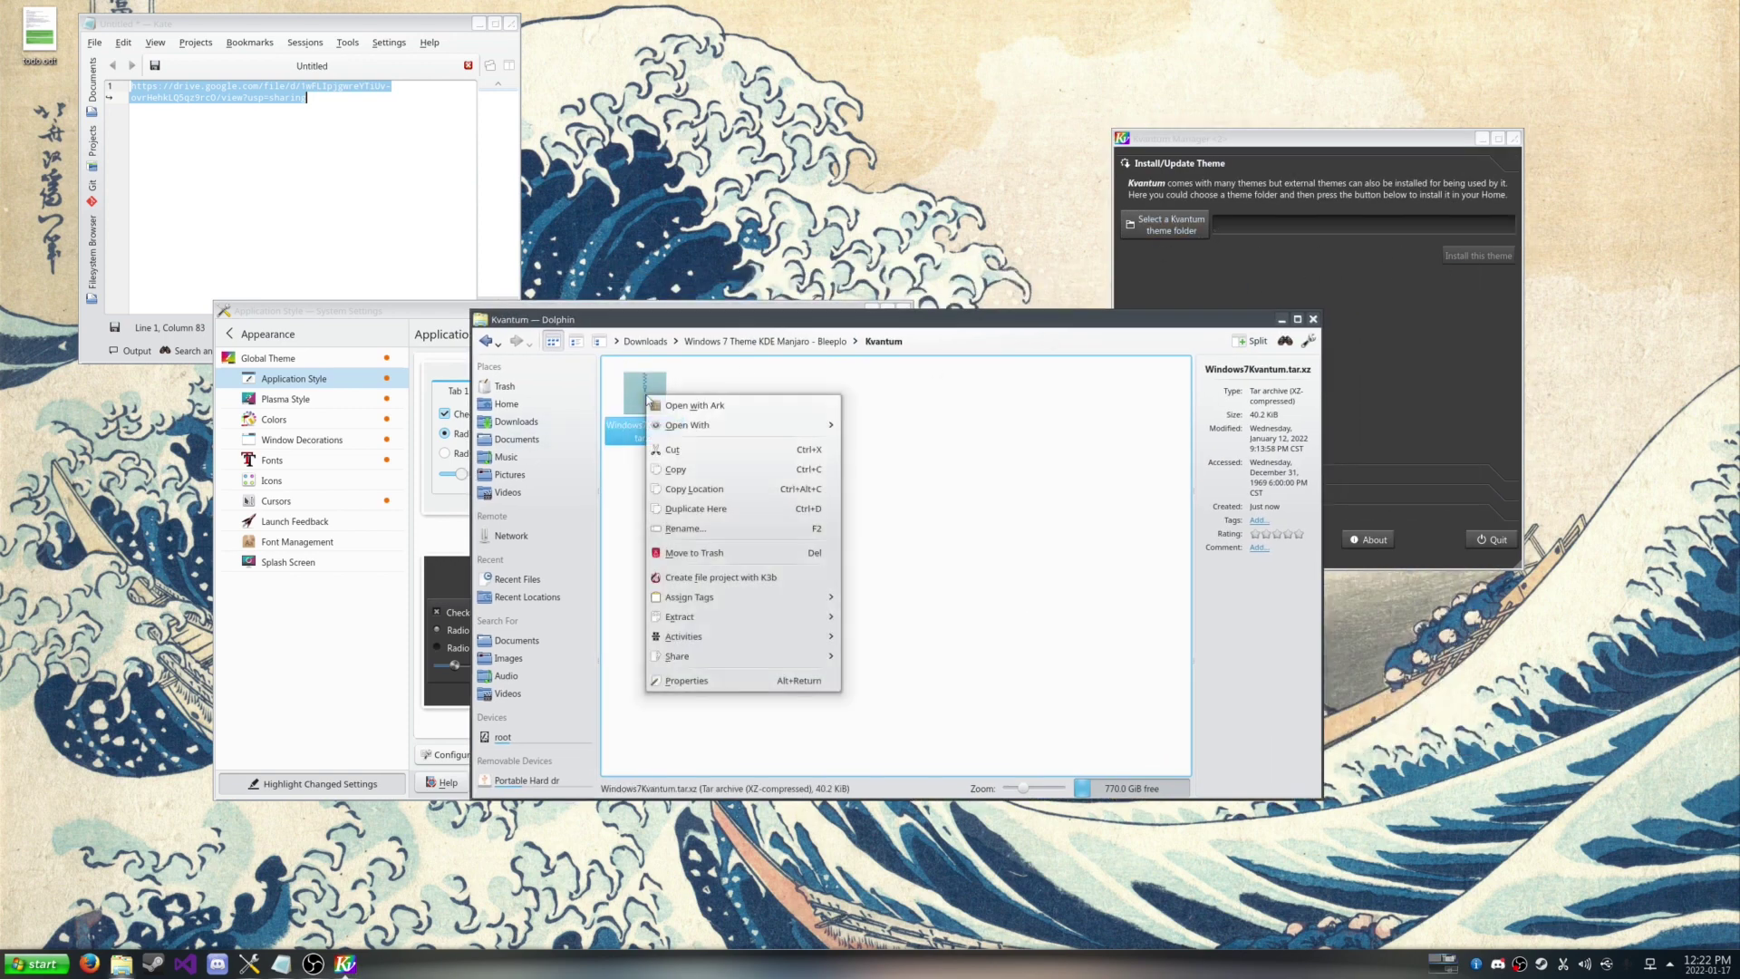
pyautogui.click(698, 406)
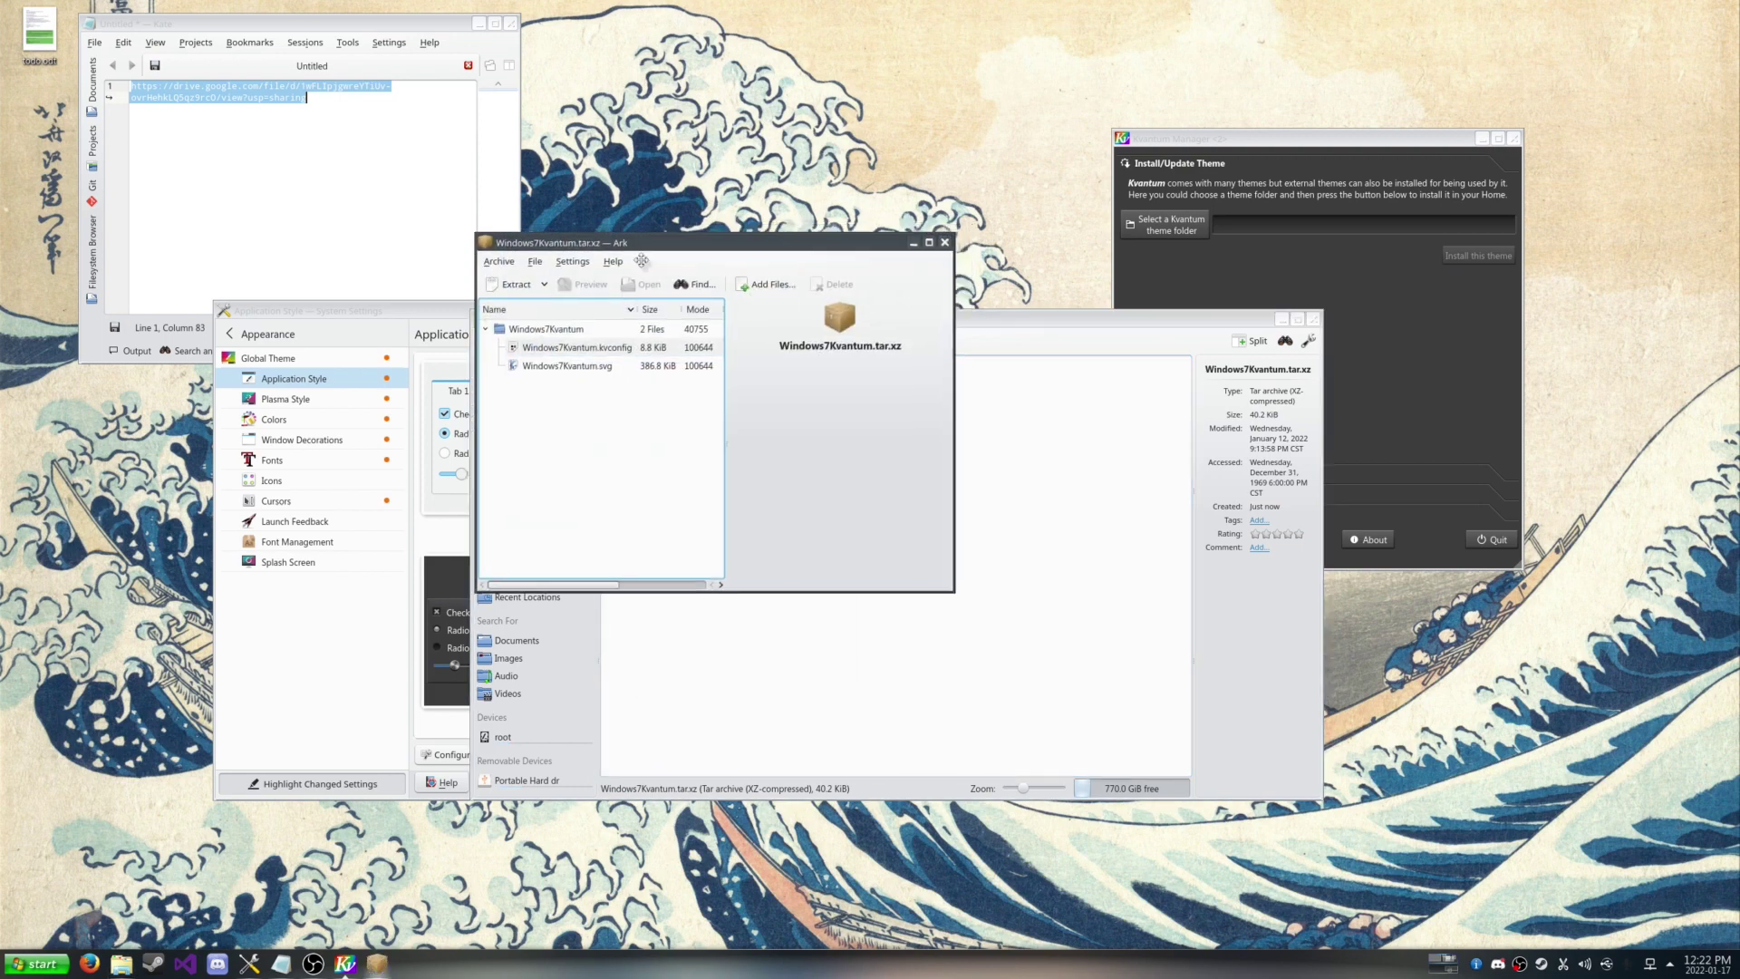
# Step: Drag the Windows7Kvantum folder out of Ark into Downloads, then start selecting a Kvantum theme folder
pyautogui.click(918, 468)
pyautogui.click(526, 421)
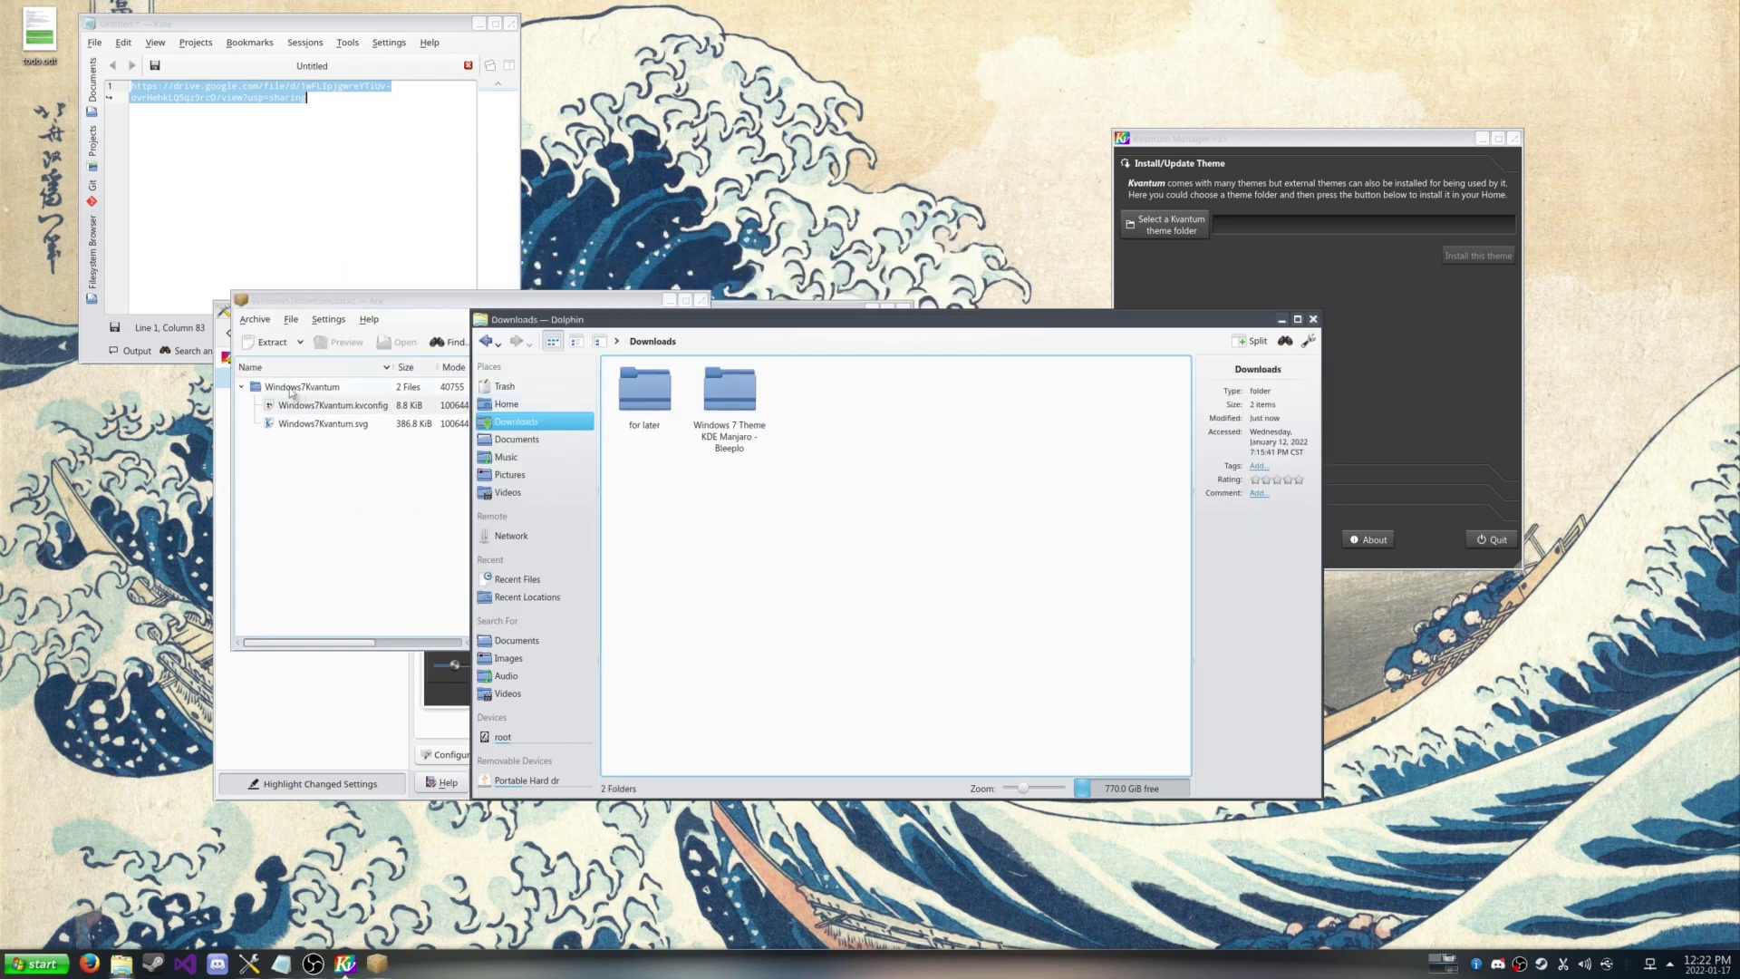
pyautogui.moveTo(290, 391); pyautogui.dragTo(884, 444)
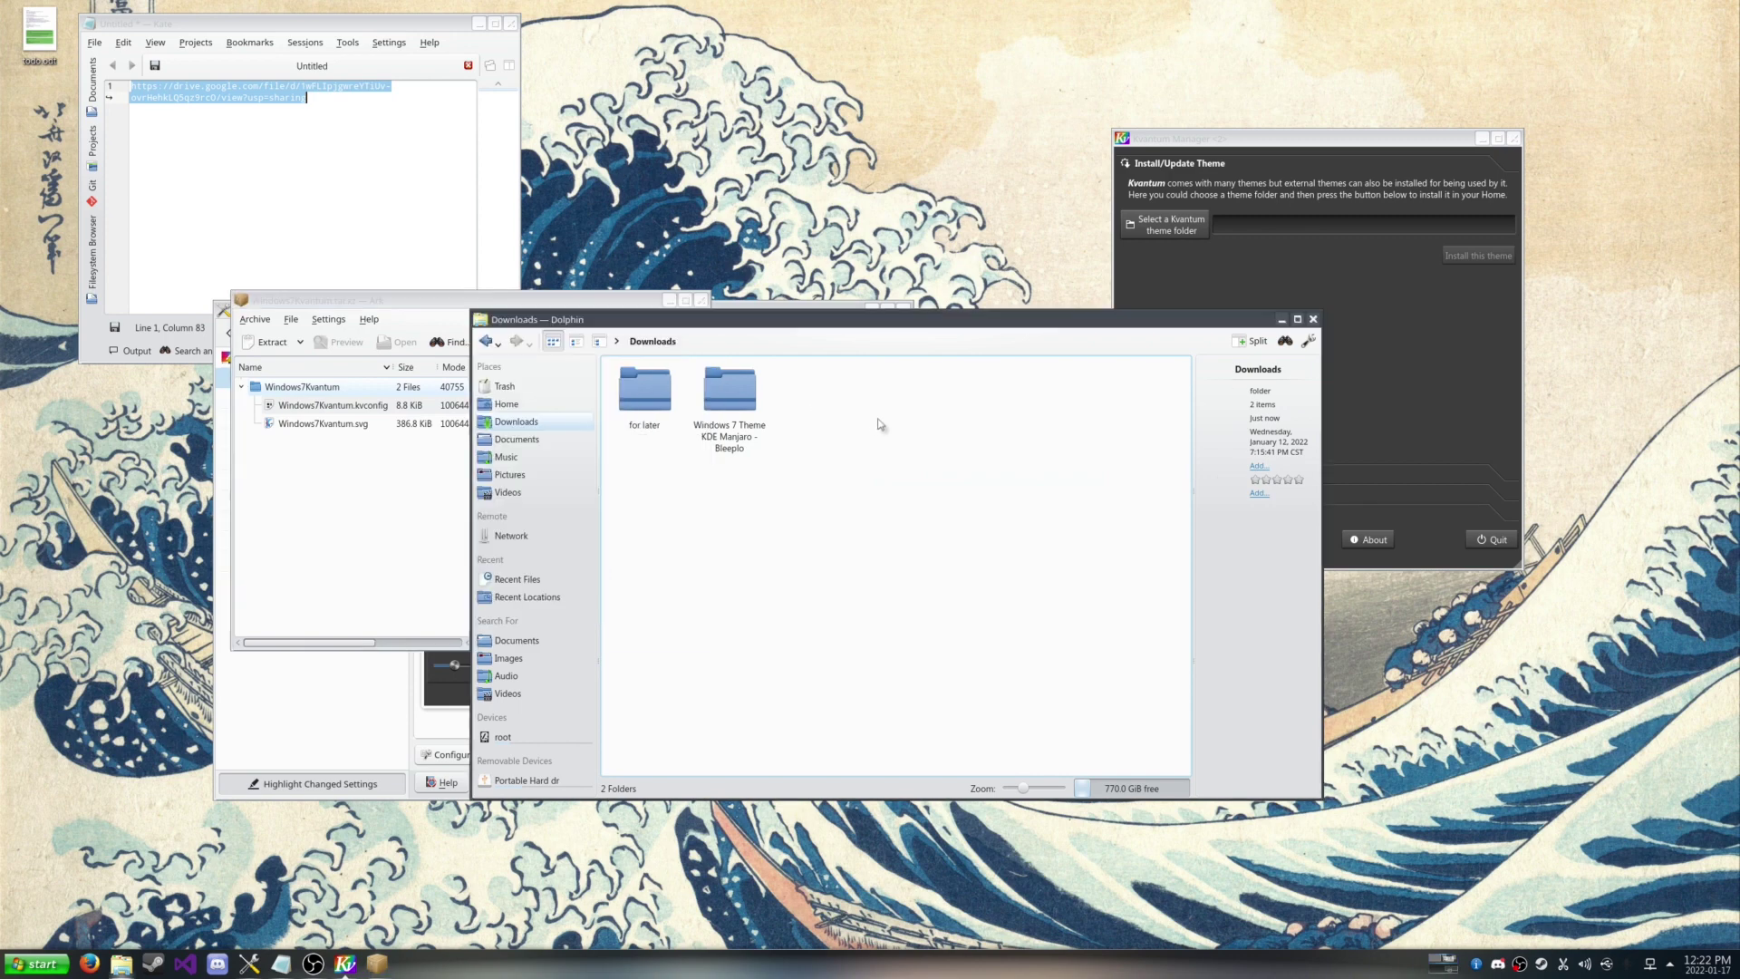
pyautogui.click(713, 309)
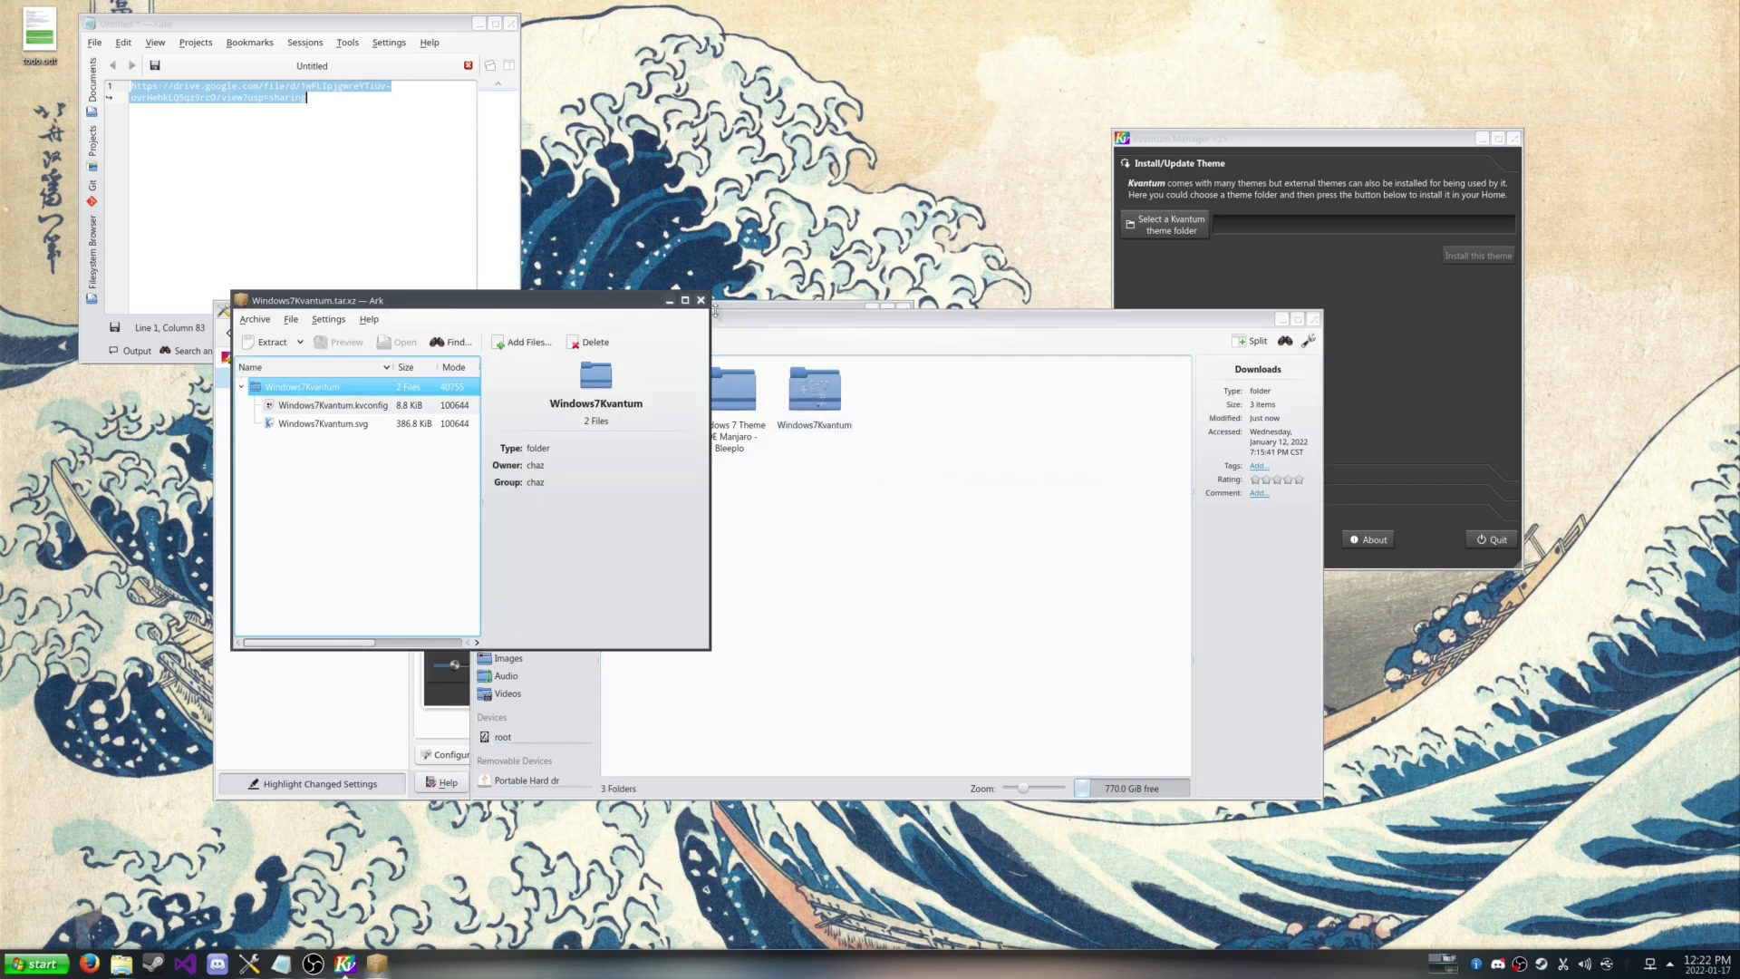
pyautogui.click(669, 303)
pyautogui.click(1176, 230)
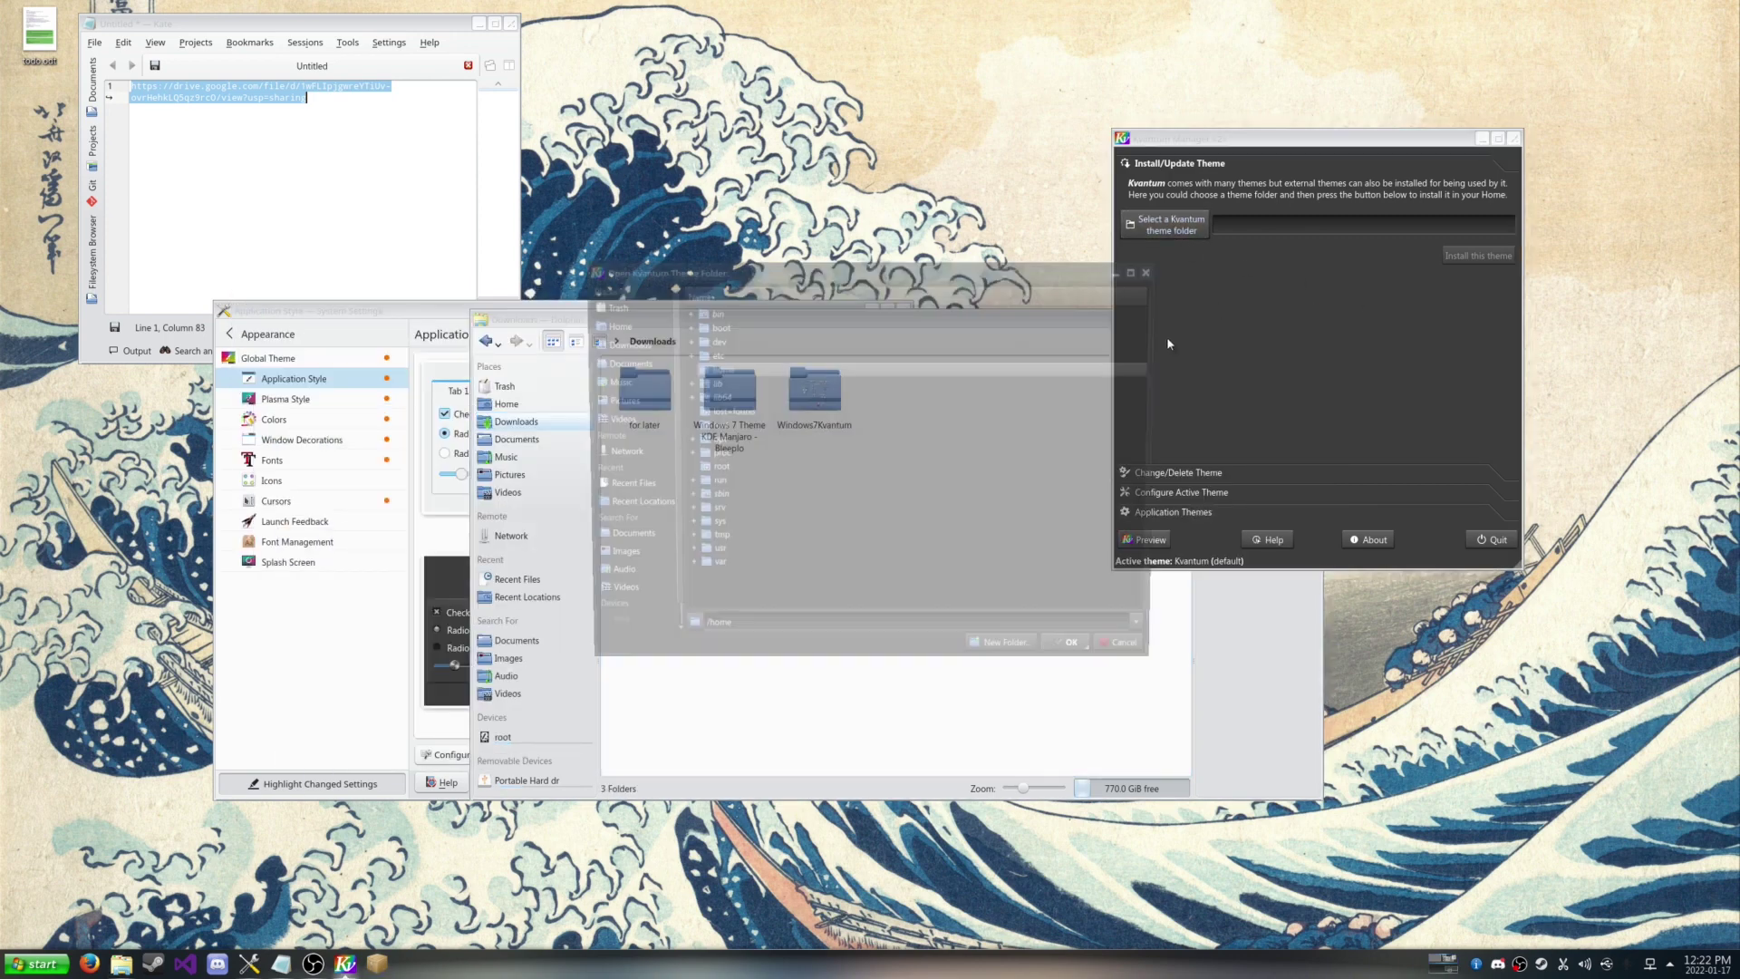
# Step: Install the Kvantum theme from Downloads/Windows7Kvantum, agreeing to overwrite the existing one
pyautogui.scroll(-1, 730, 408)
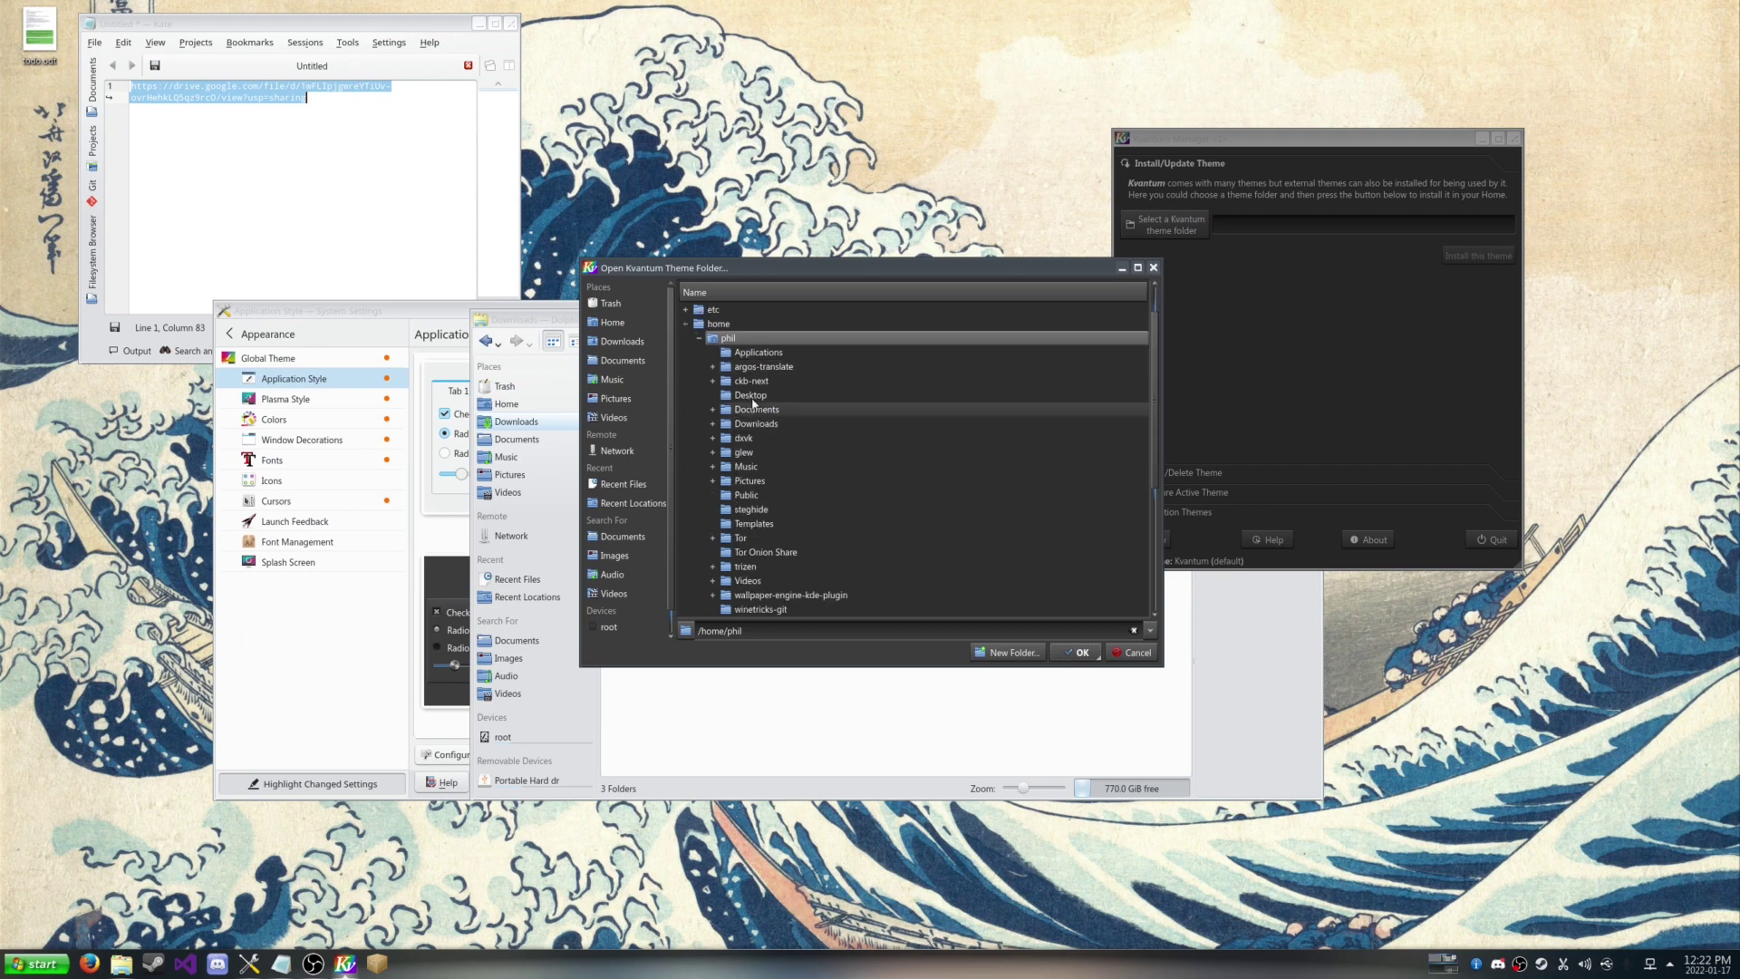
pyautogui.click(713, 423)
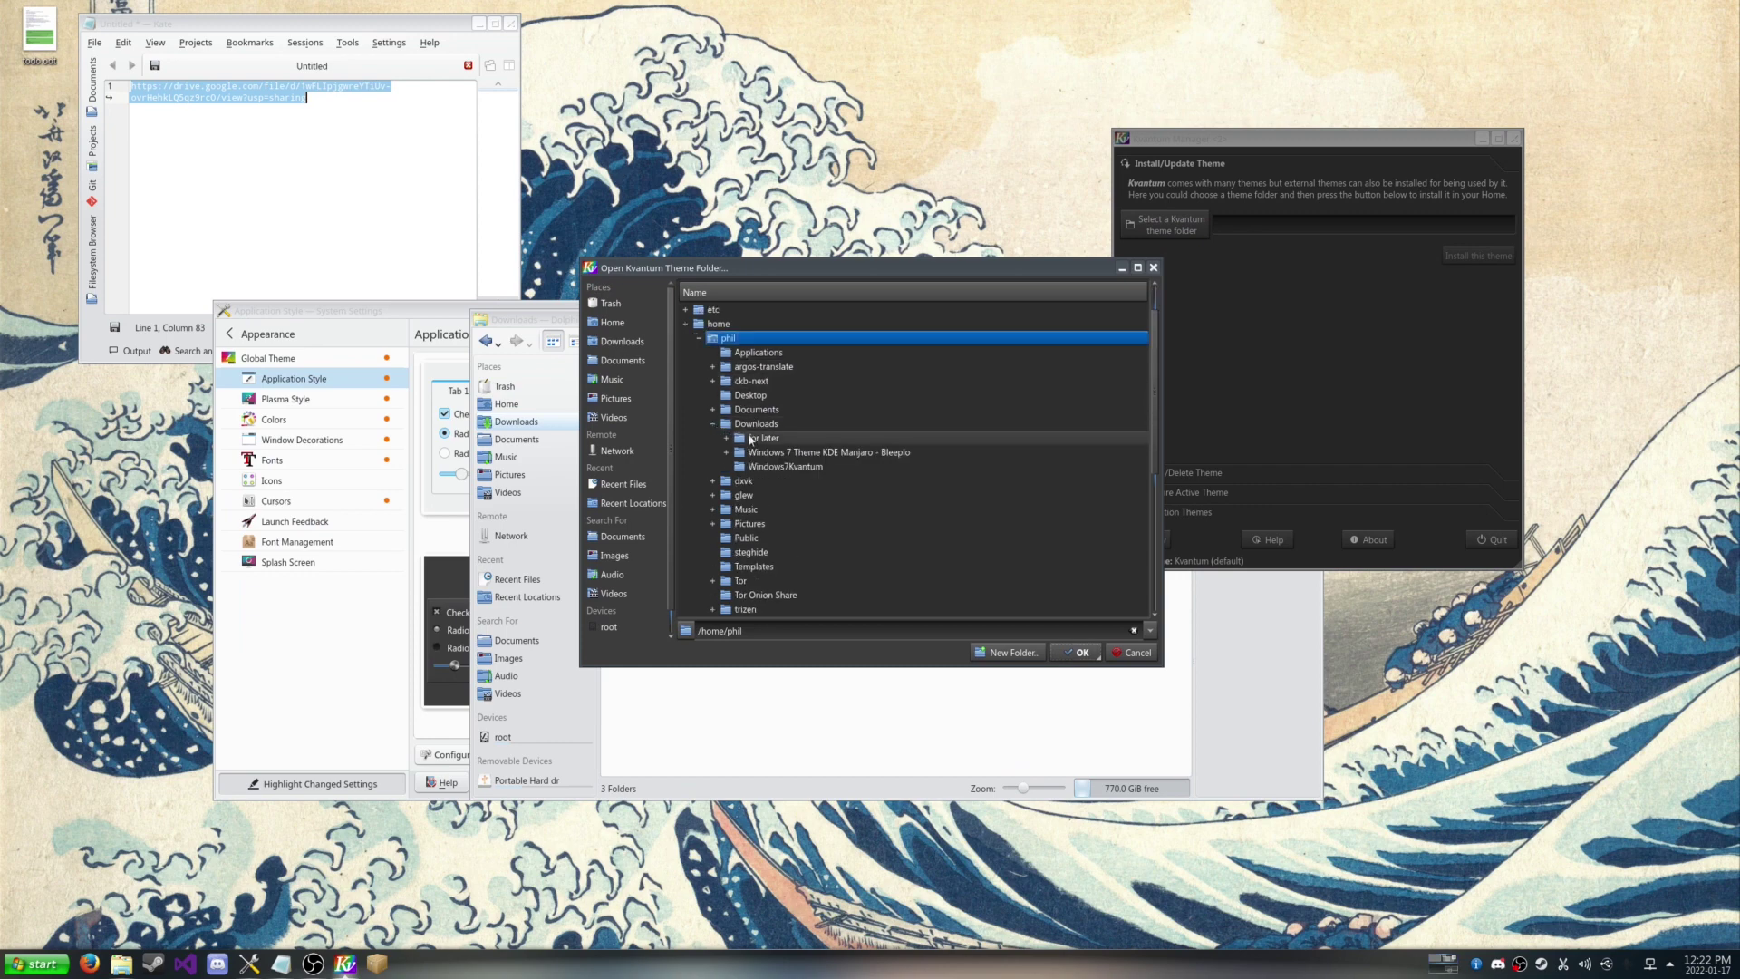
pyautogui.click(766, 468)
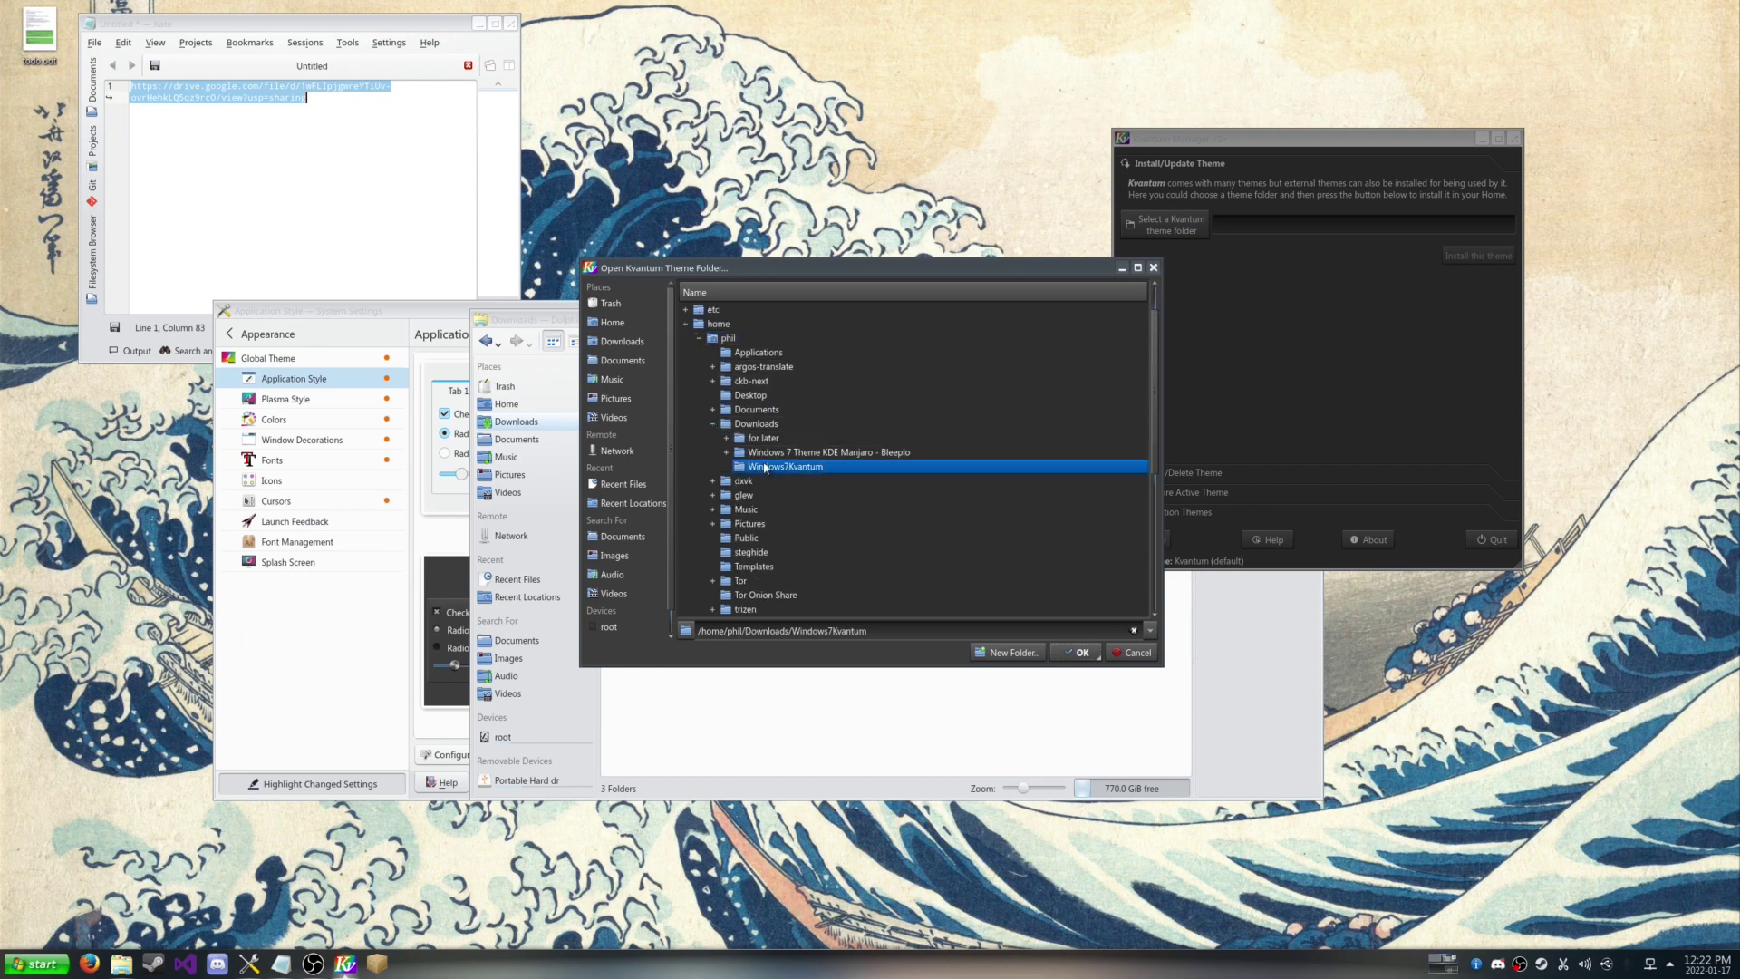
pyautogui.click(1079, 654)
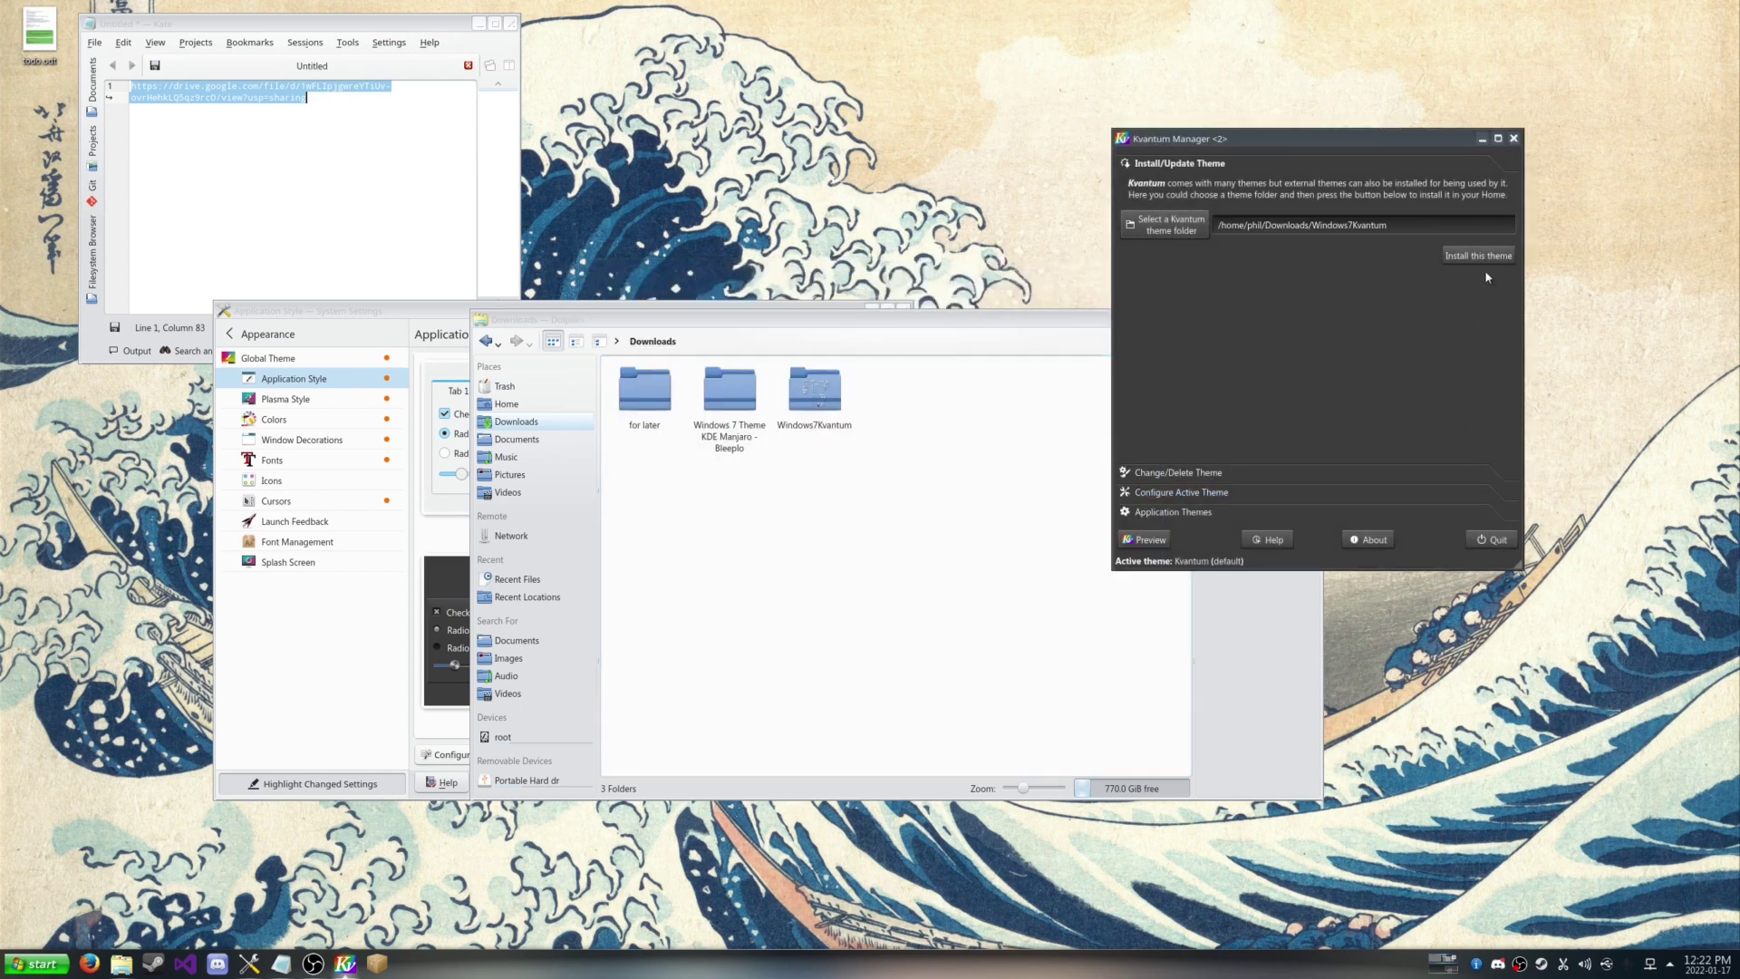
pyautogui.click(1471, 258)
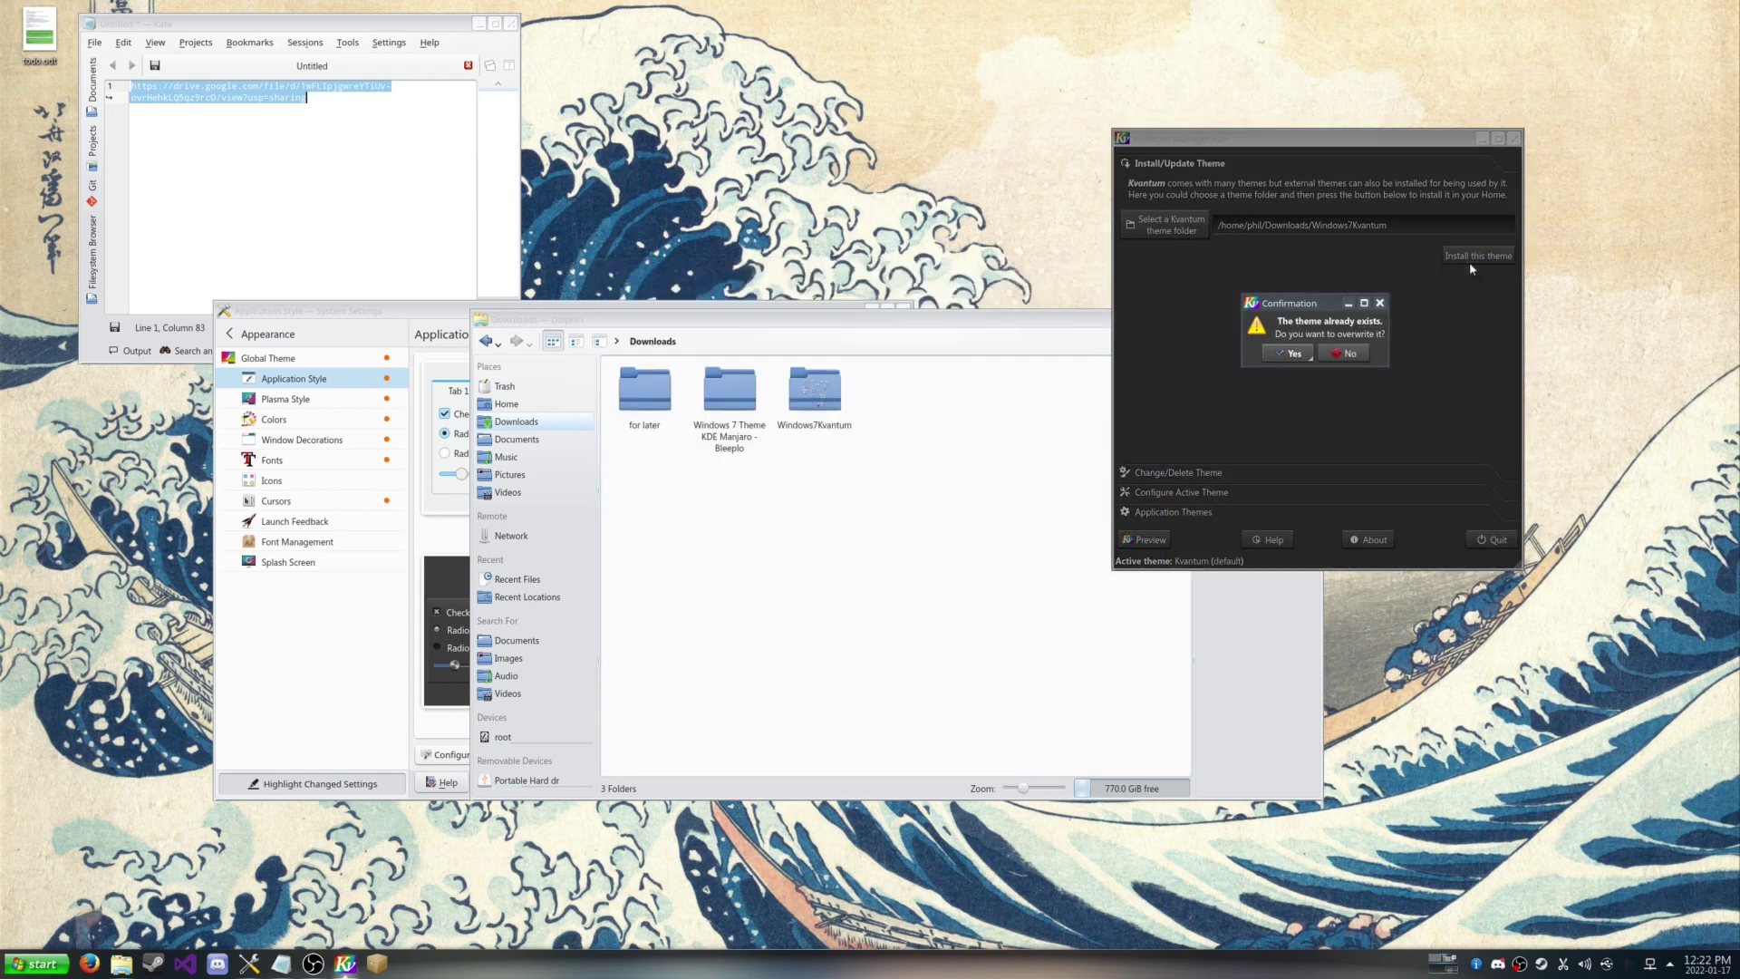
pyautogui.click(1294, 355)
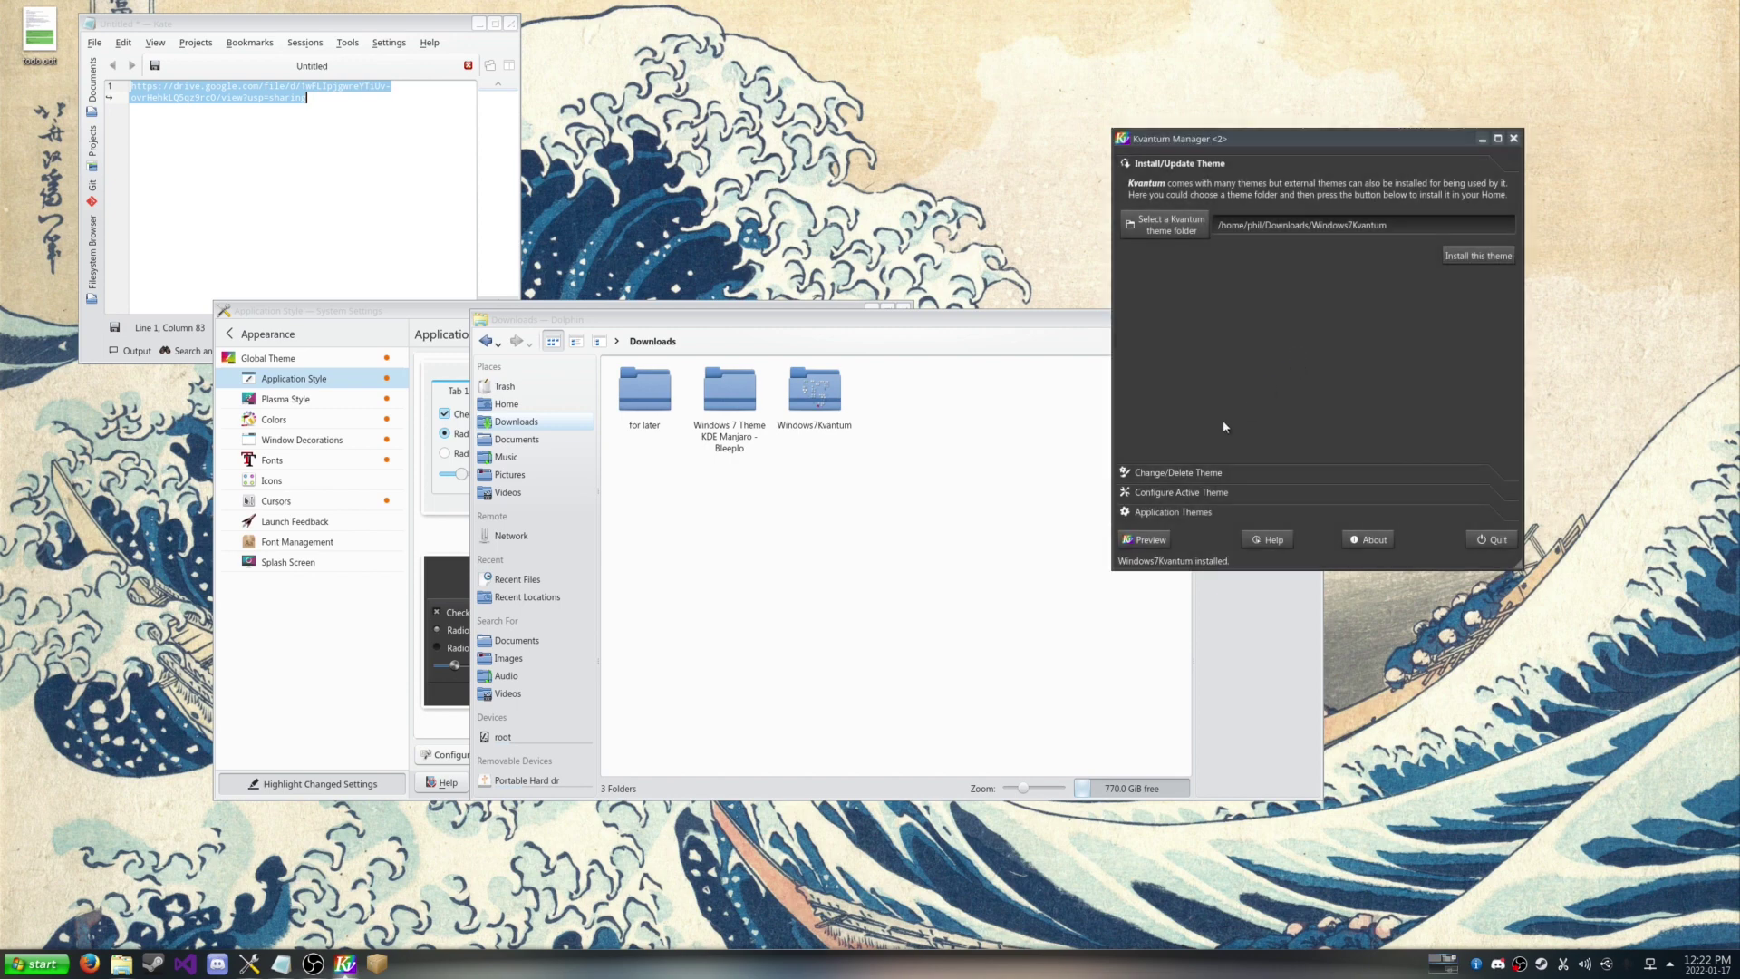
# Step: Select Windows7Kvantum in Change/Delete Theme and make it the active theme
pyautogui.click(1179, 472)
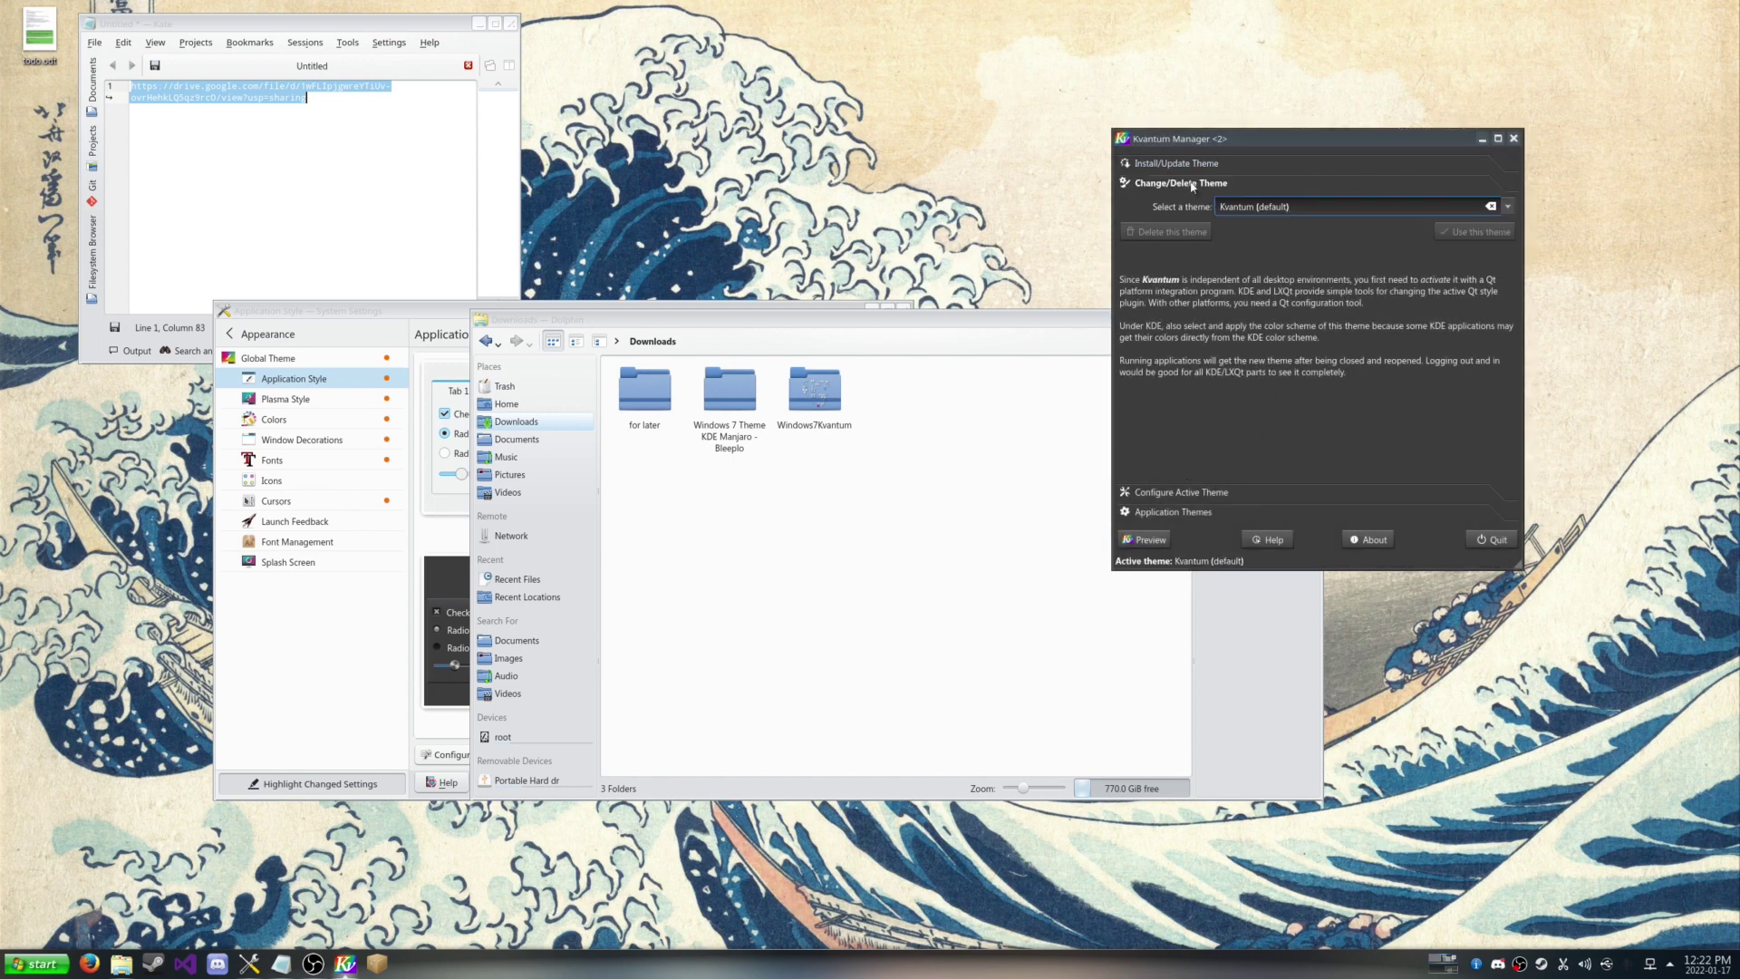
pyautogui.click(1506, 206)
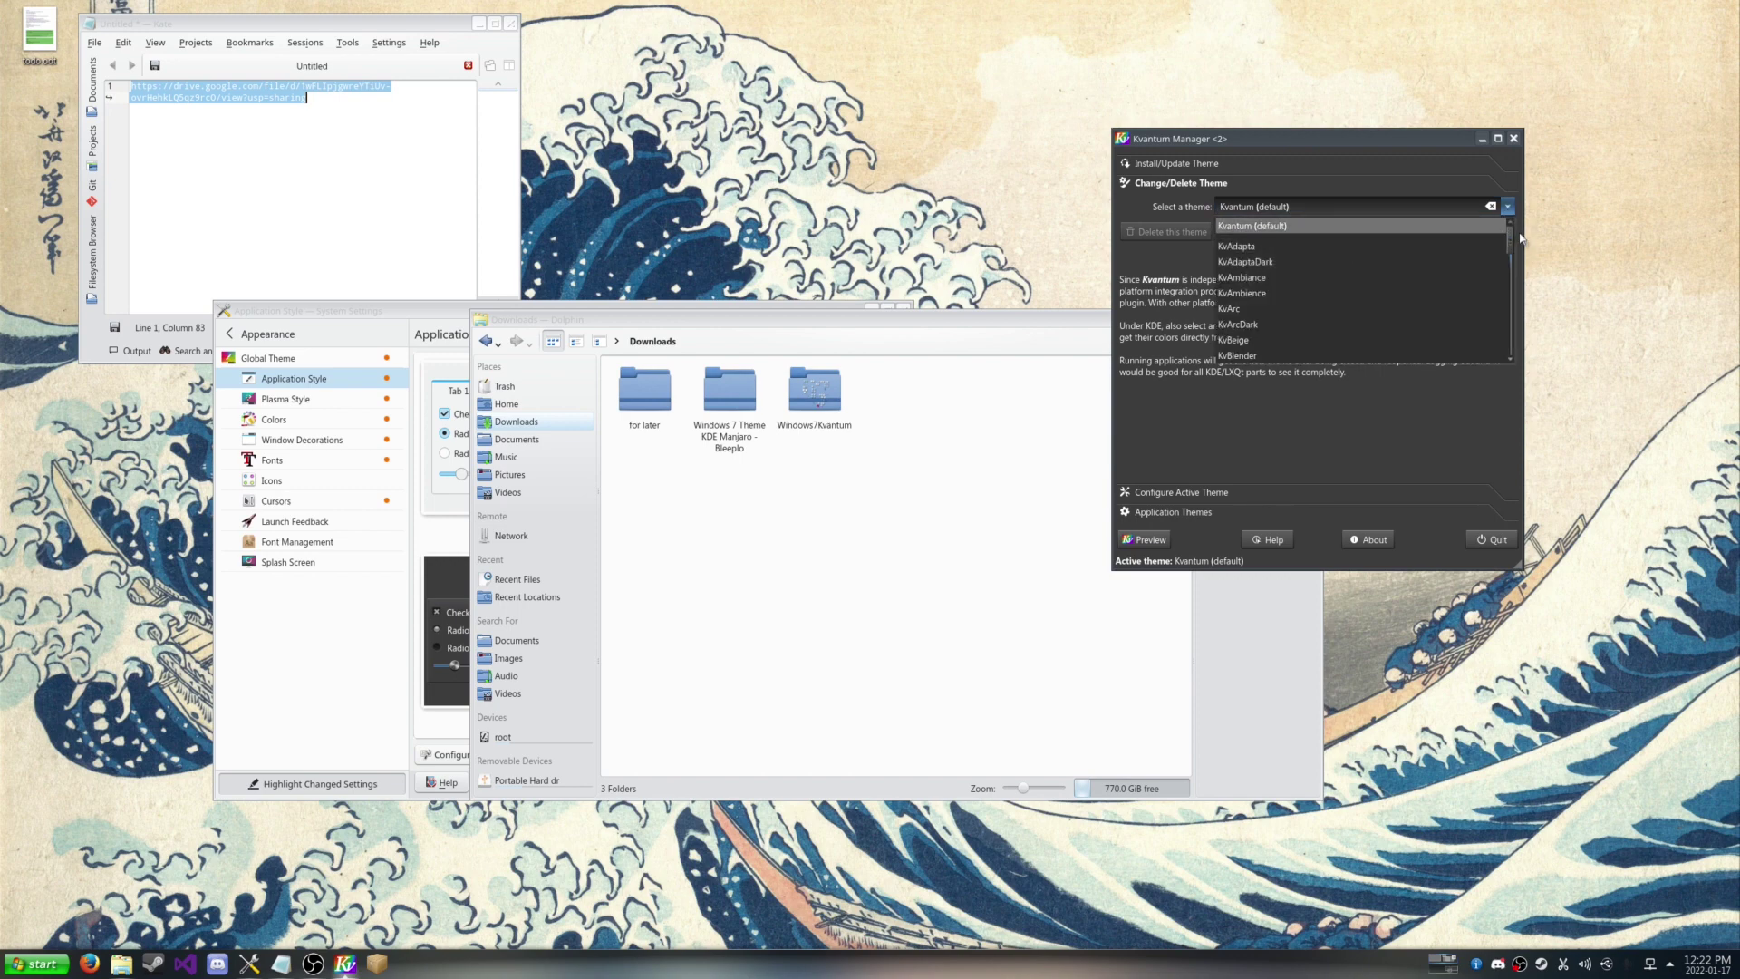
pyautogui.moveTo(1512, 243); pyautogui.dragTo(1515, 342)
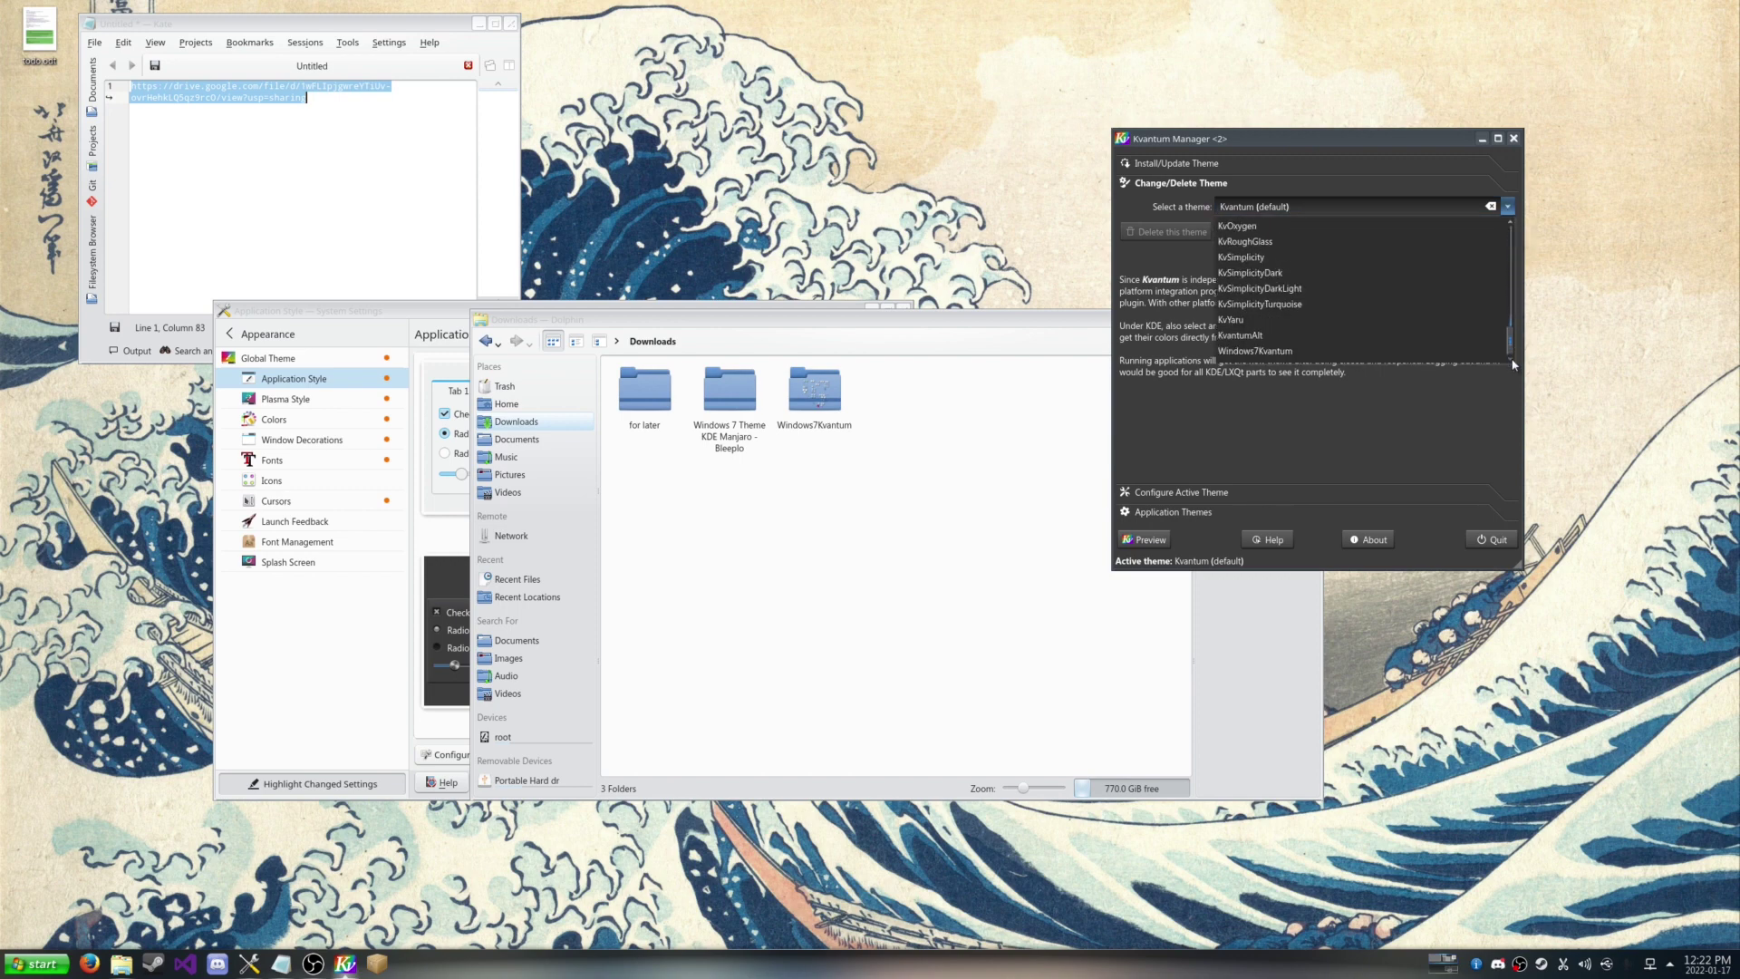
pyautogui.click(1269, 352)
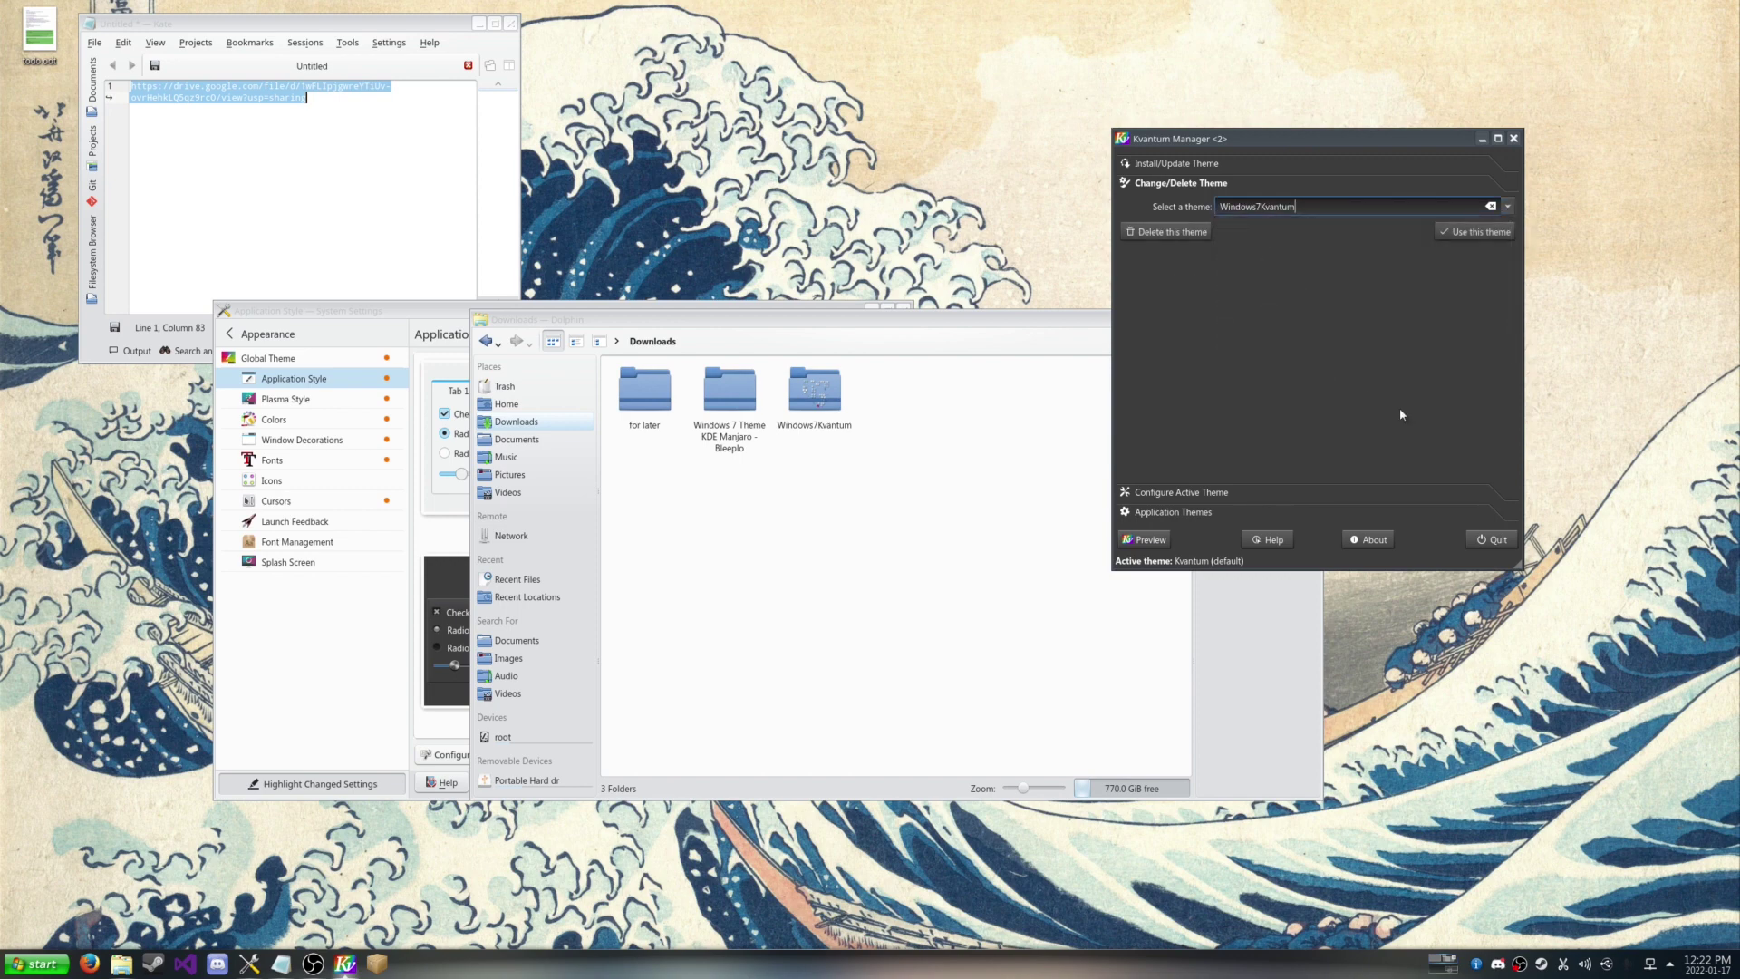
pyautogui.click(1483, 233)
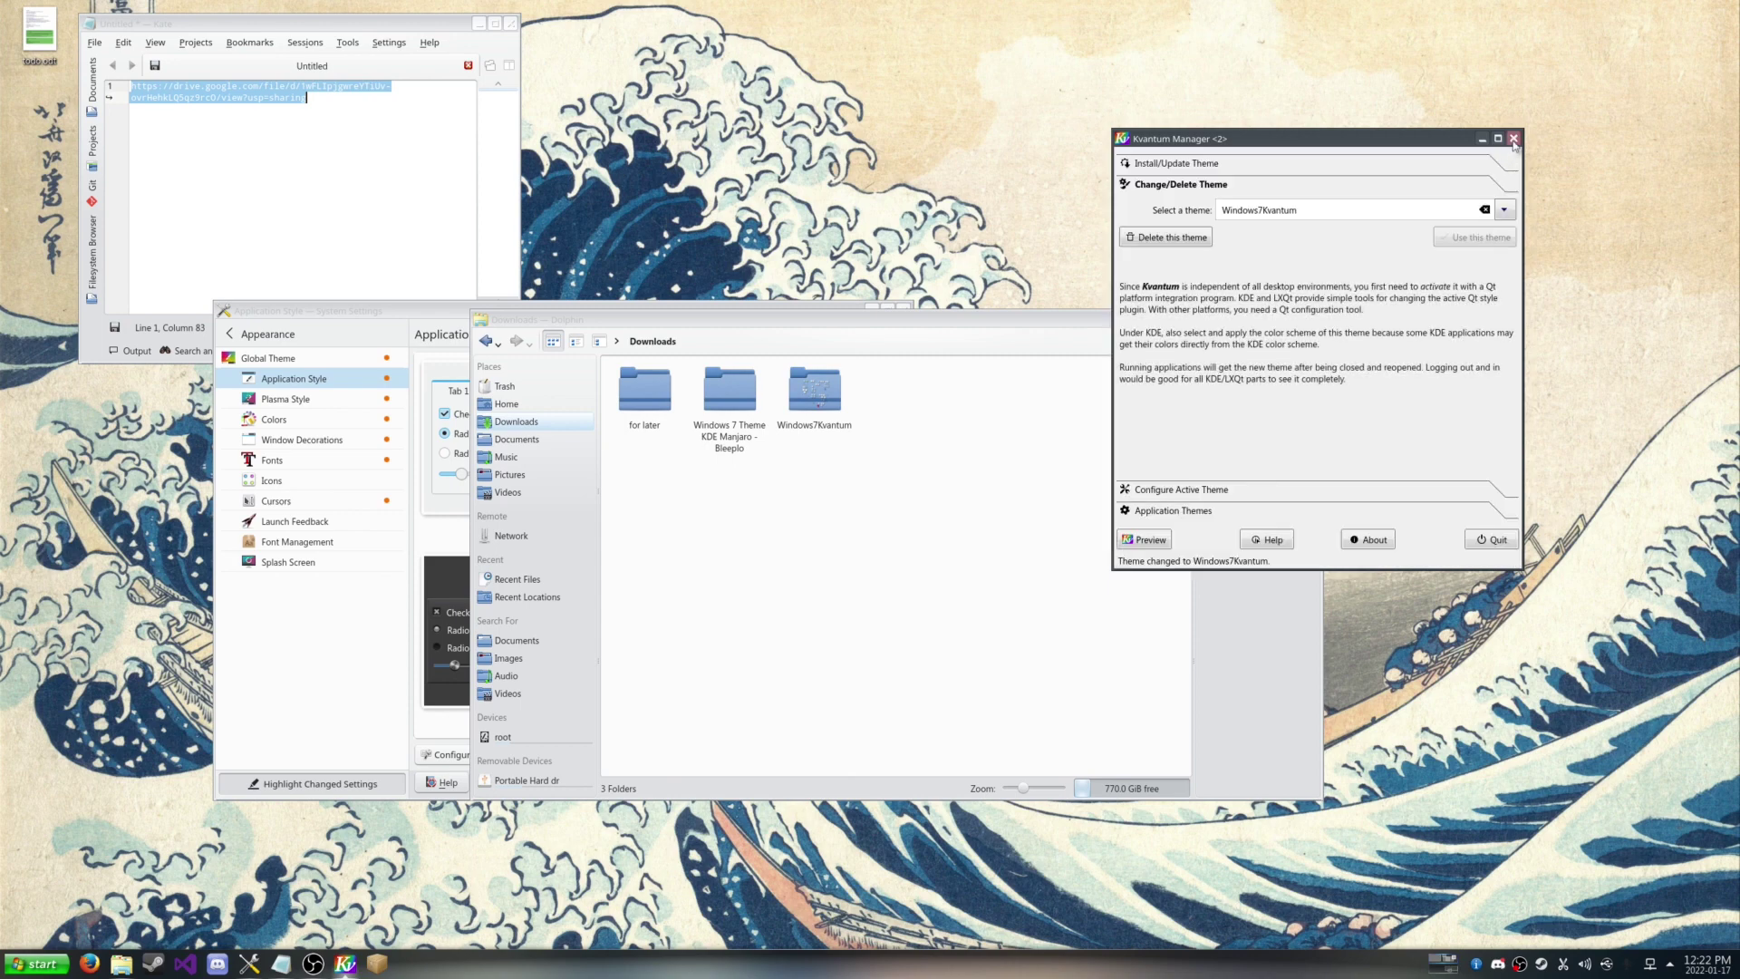
# Step: Set and apply kvantum as the application style in System Settings
pyautogui.click(1102, 322)
pyautogui.moveTo(1159, 317); pyautogui.dragTo(1302, 275)
pyautogui.moveTo(441, 313); pyautogui.dragTo(385, 317)
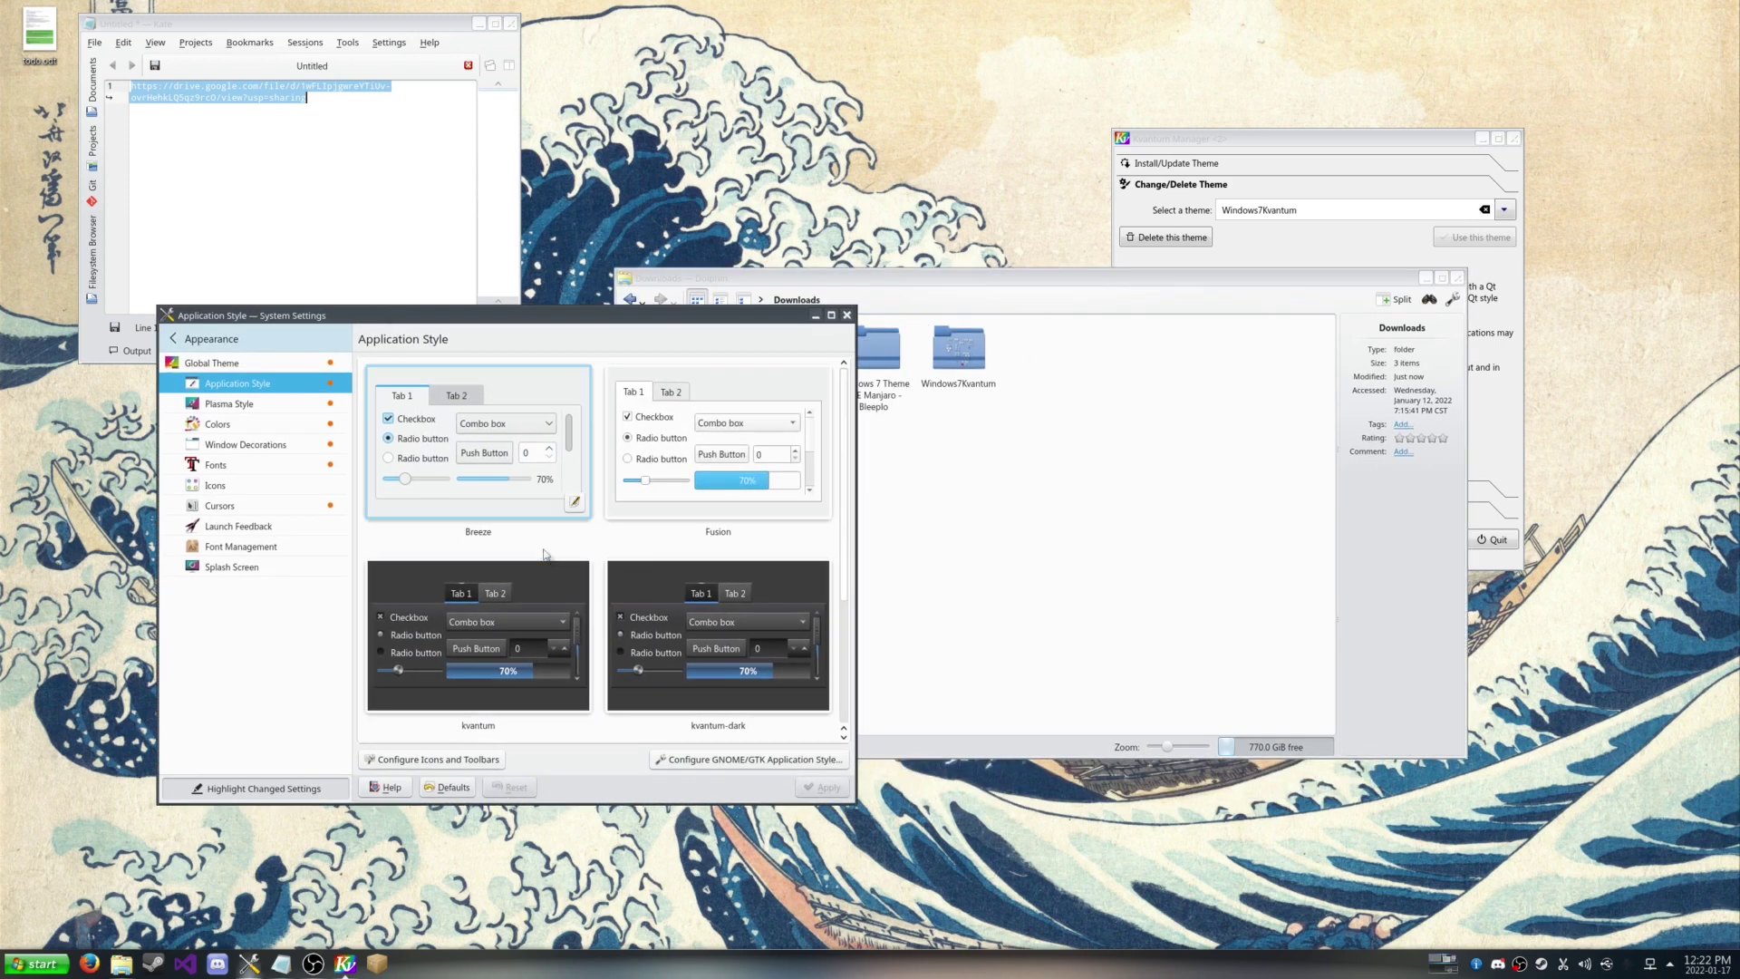
pyautogui.click(291, 385)
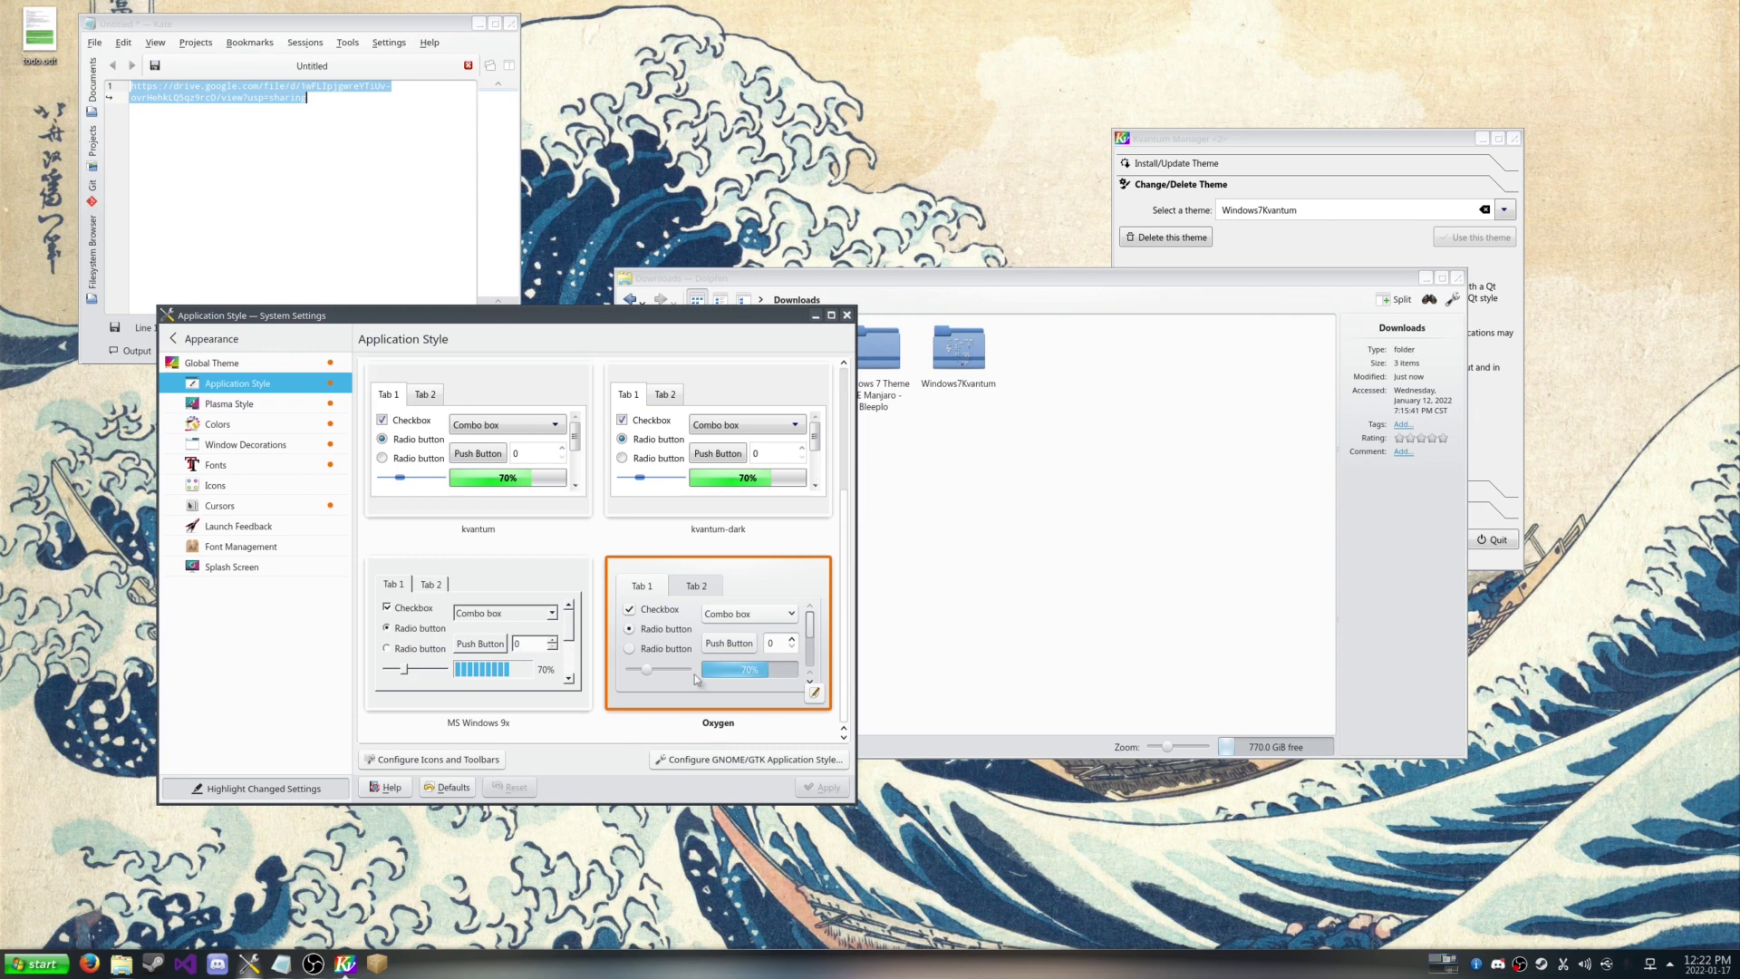
pyautogui.click(475, 406)
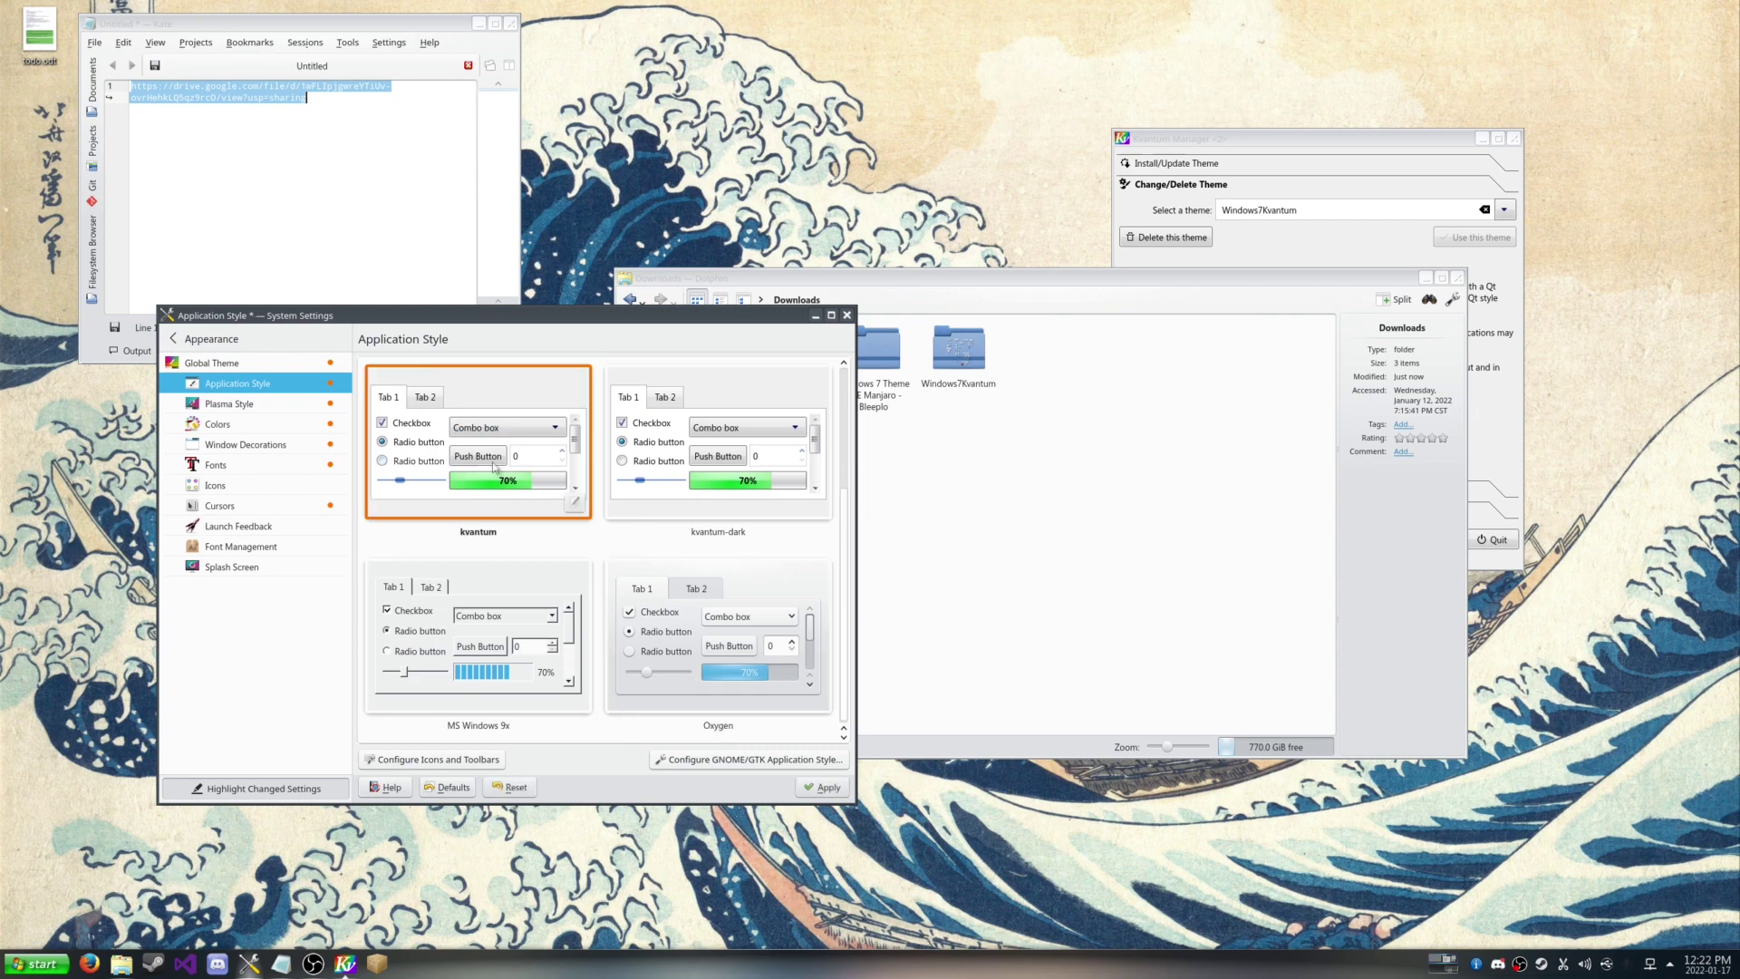
pyautogui.click(841, 790)
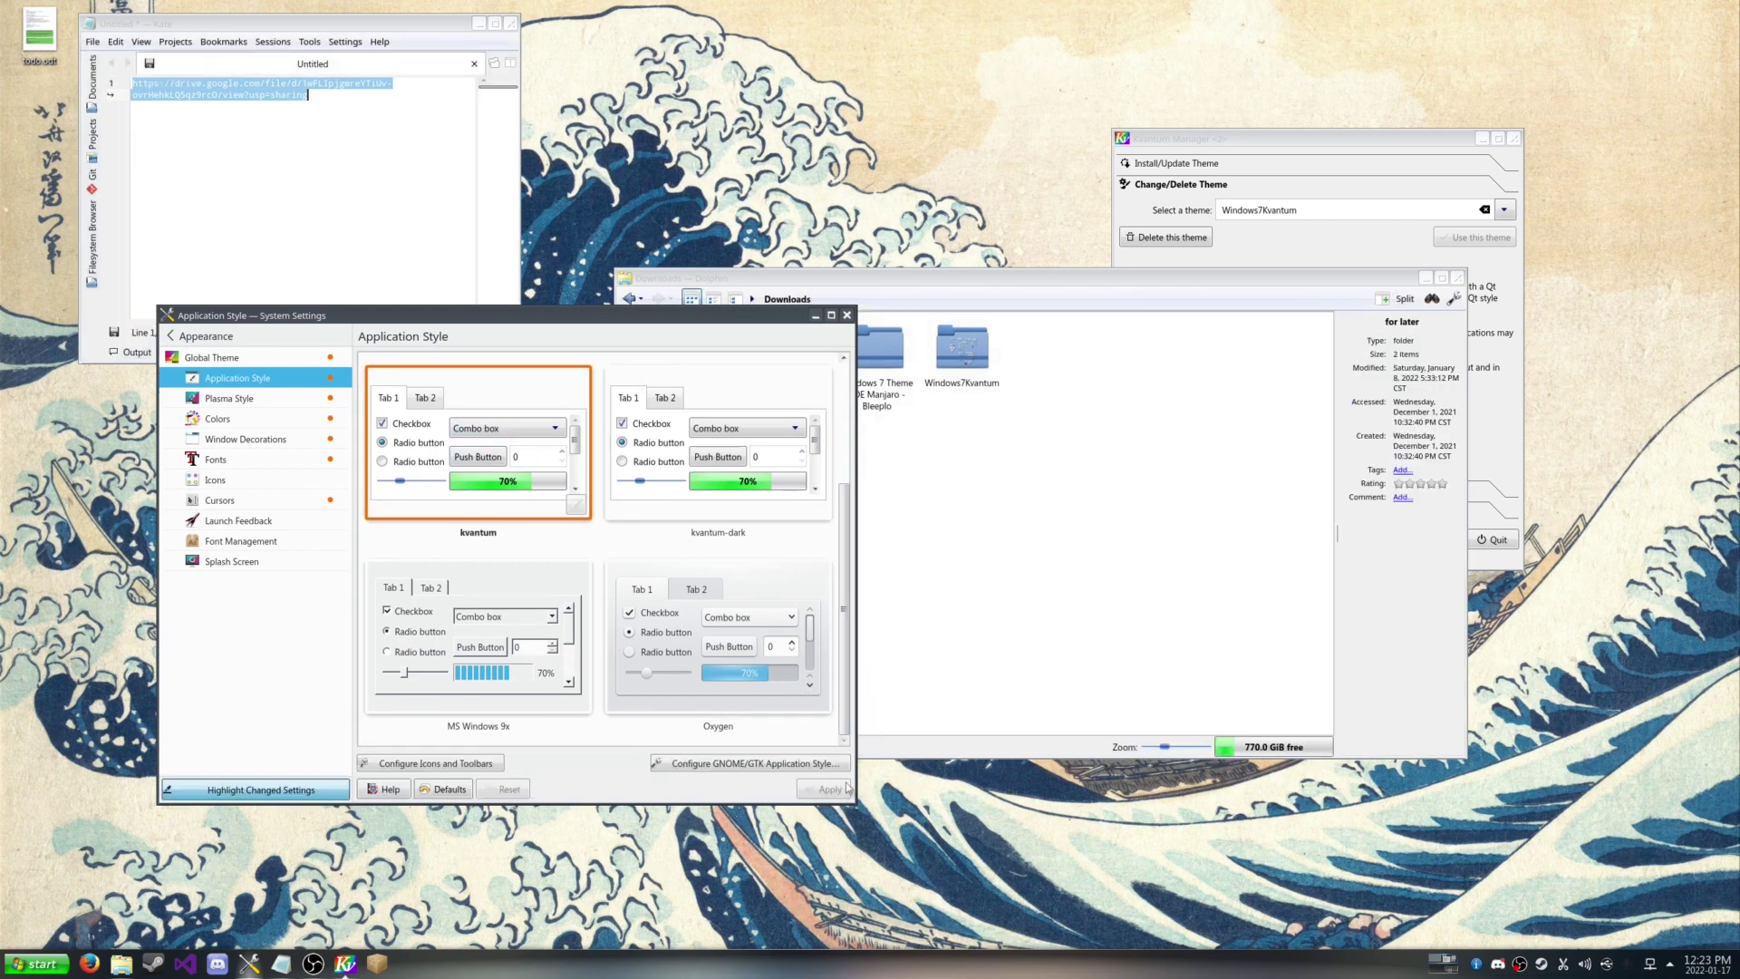
# Step: Close Kvantum Manager and bring Dolphin back to the front
pyautogui.moveTo(639, 333); pyautogui.dragTo(596, 330)
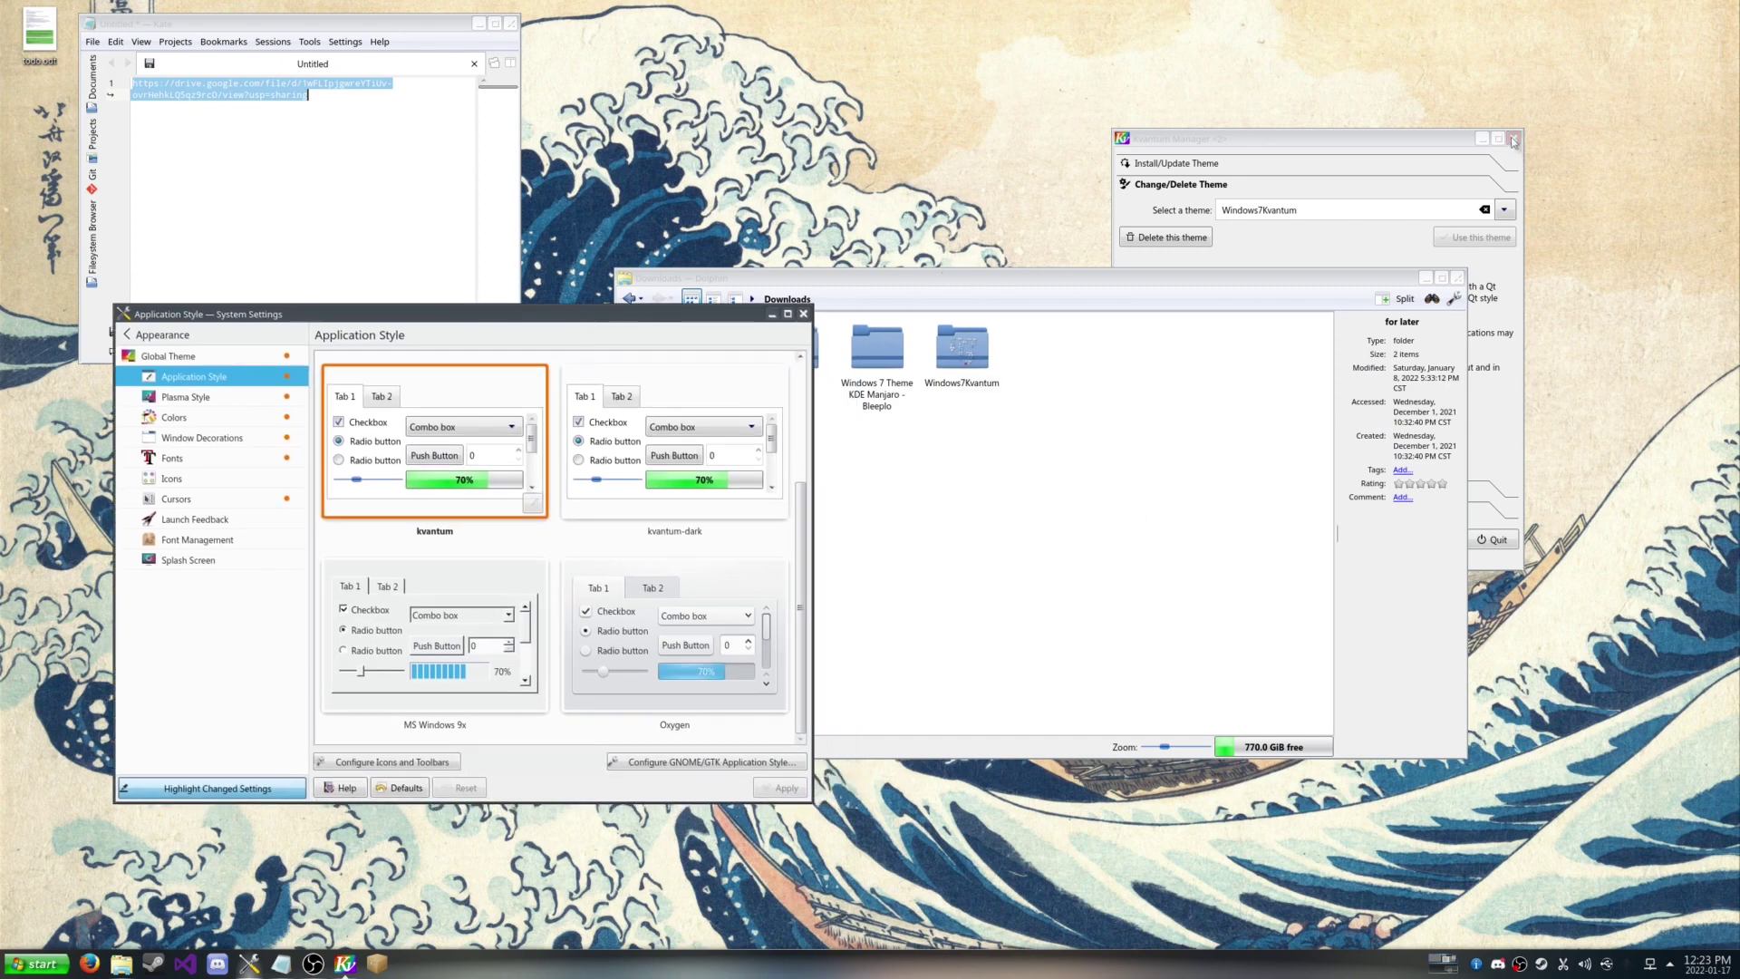
pyautogui.click(1513, 140)
pyautogui.click(1176, 382)
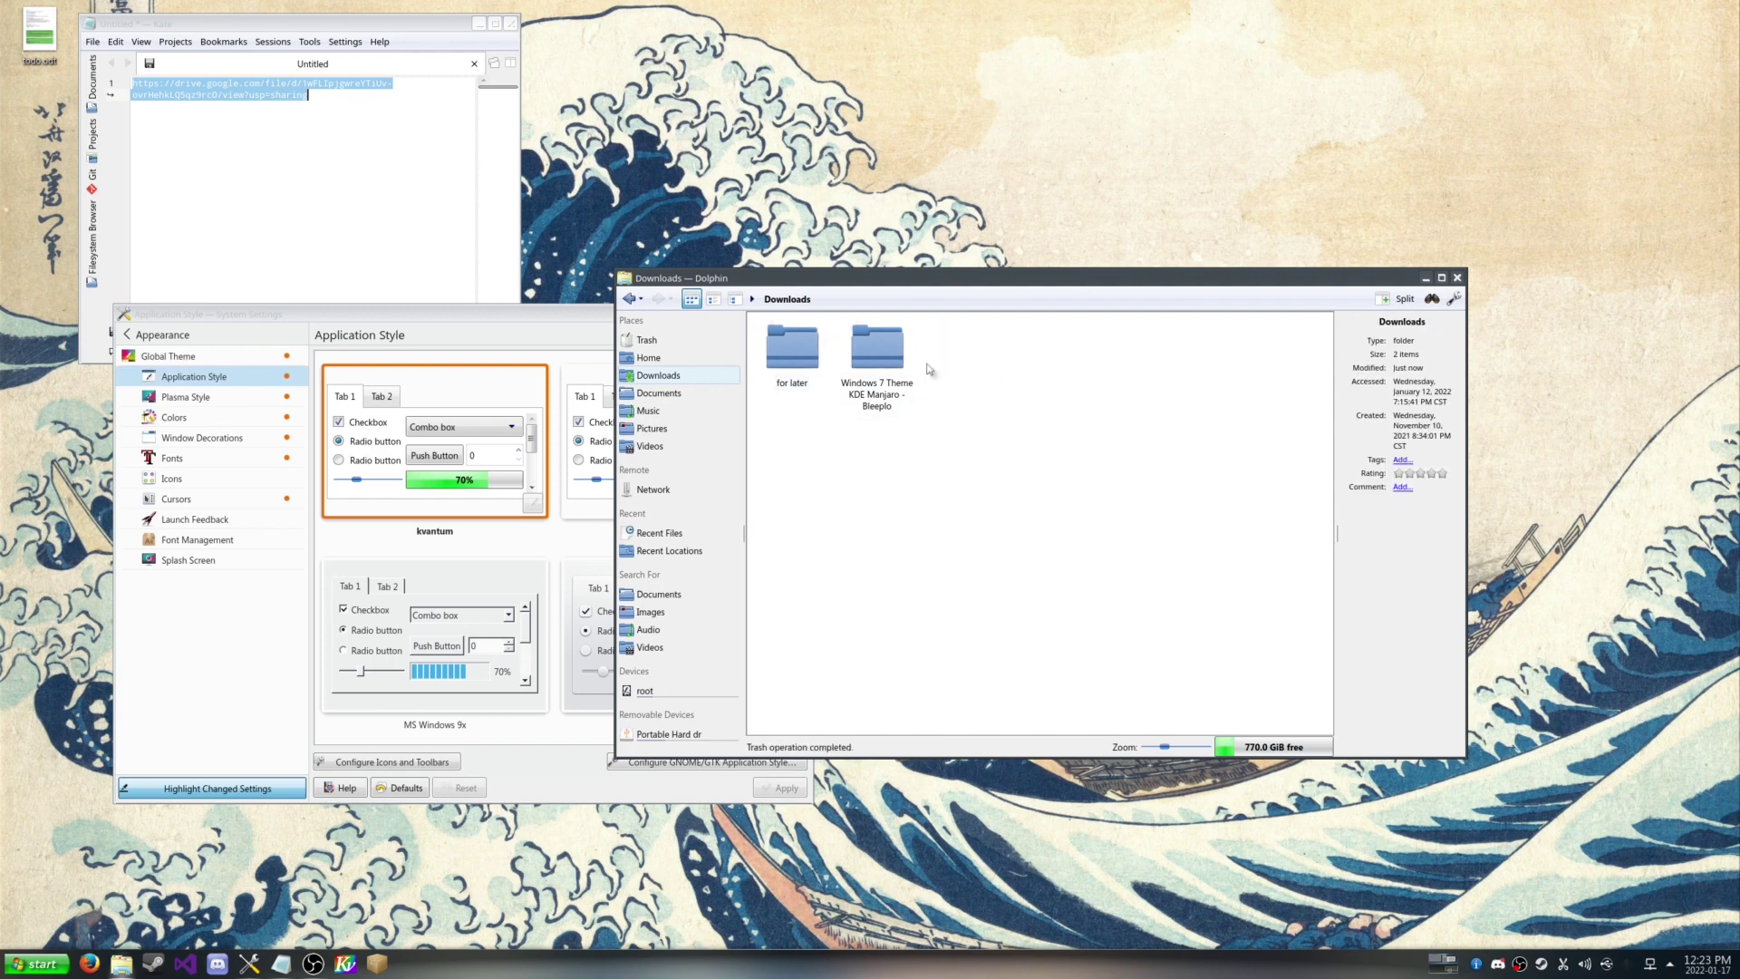
# Step: Show the Plasma Style settings page and open the theme's Plasma Styles folder holding seven-black
pyautogui.click(250, 395)
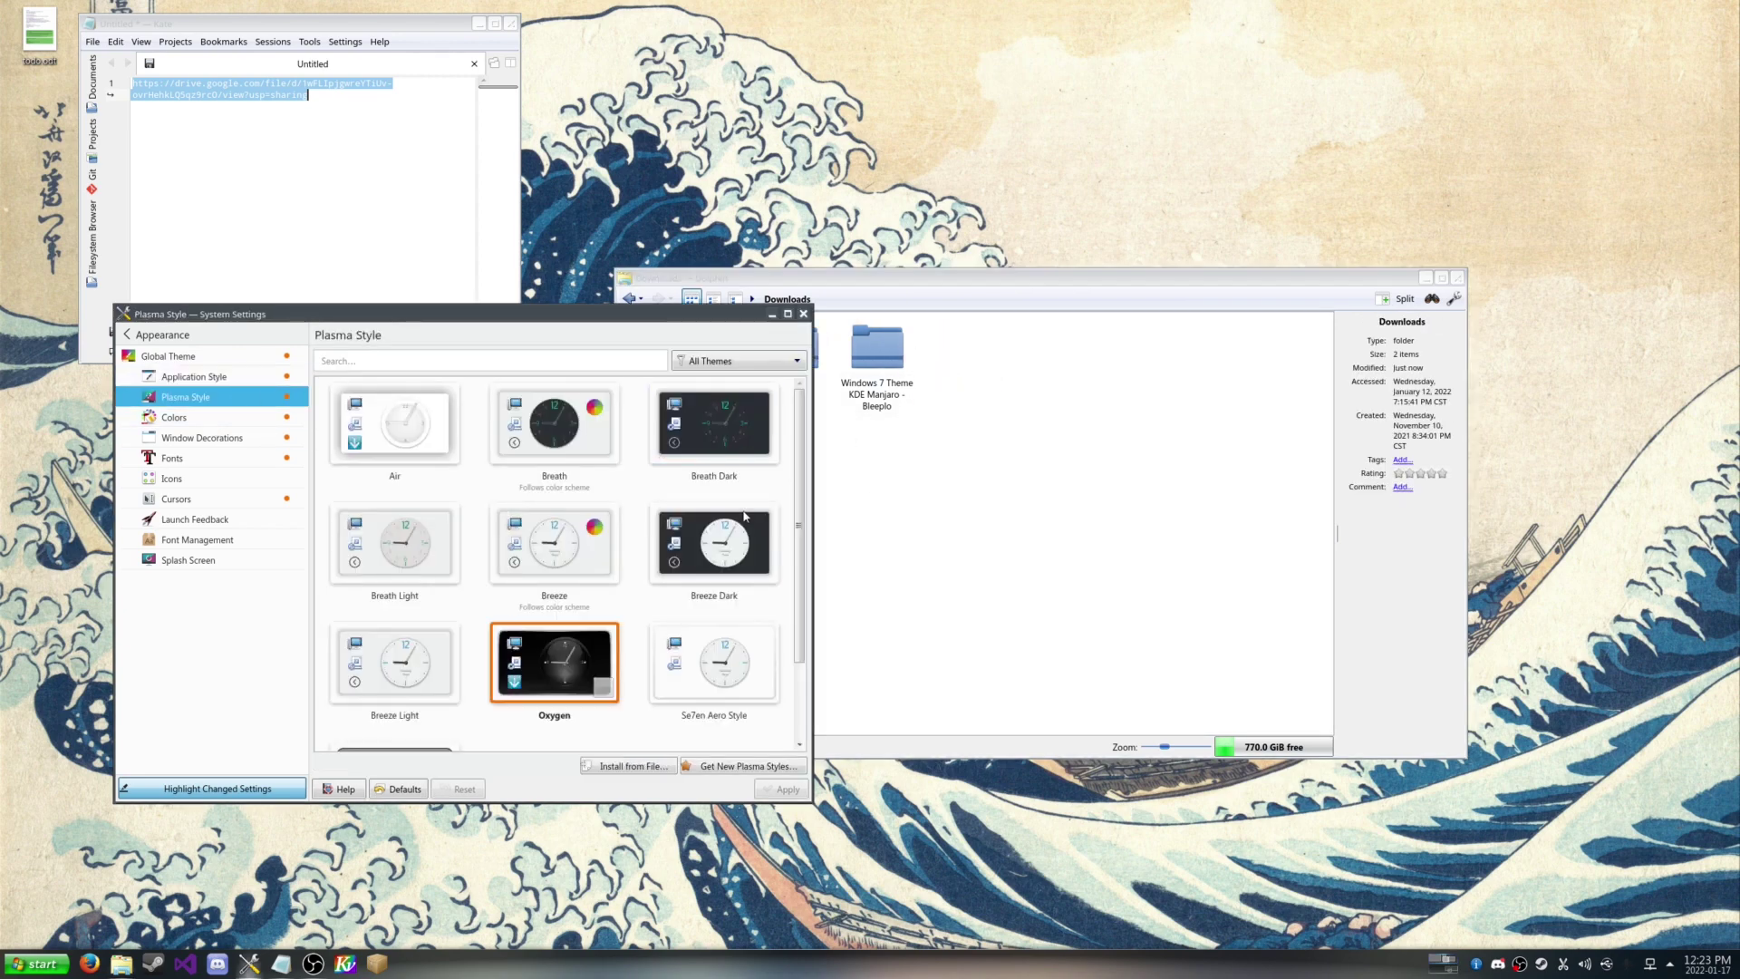
pyautogui.click(1007, 505)
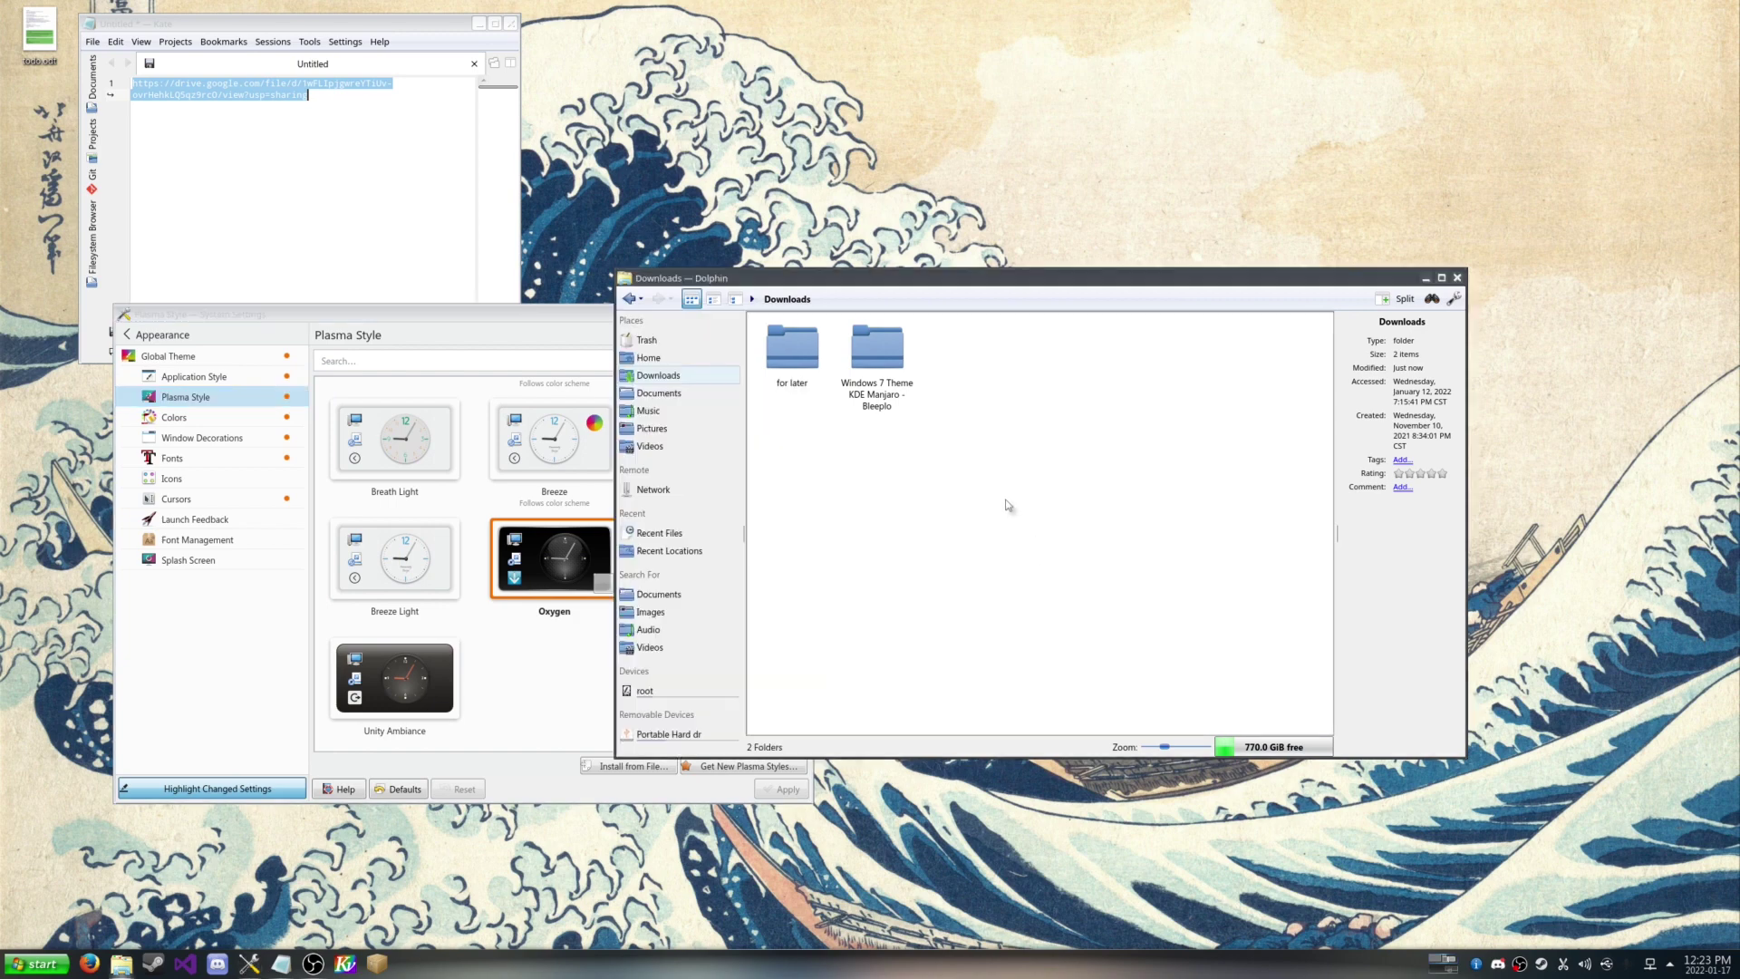
pyautogui.click(876, 354)
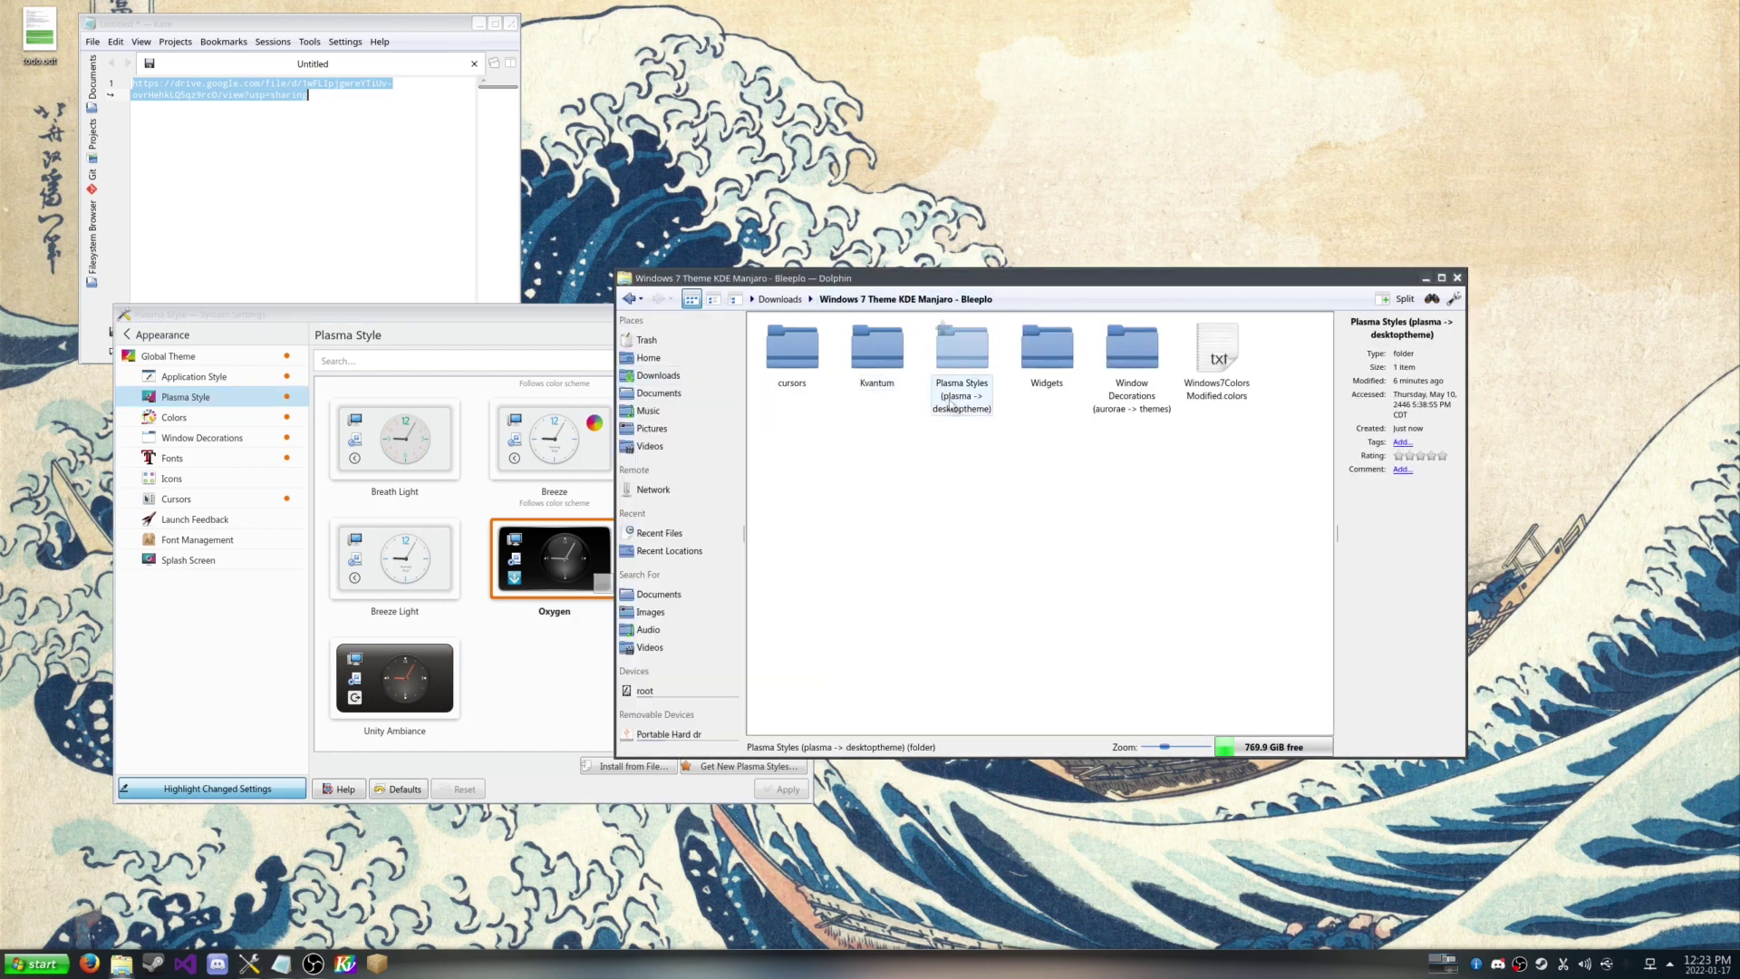
pyautogui.click(962, 363)
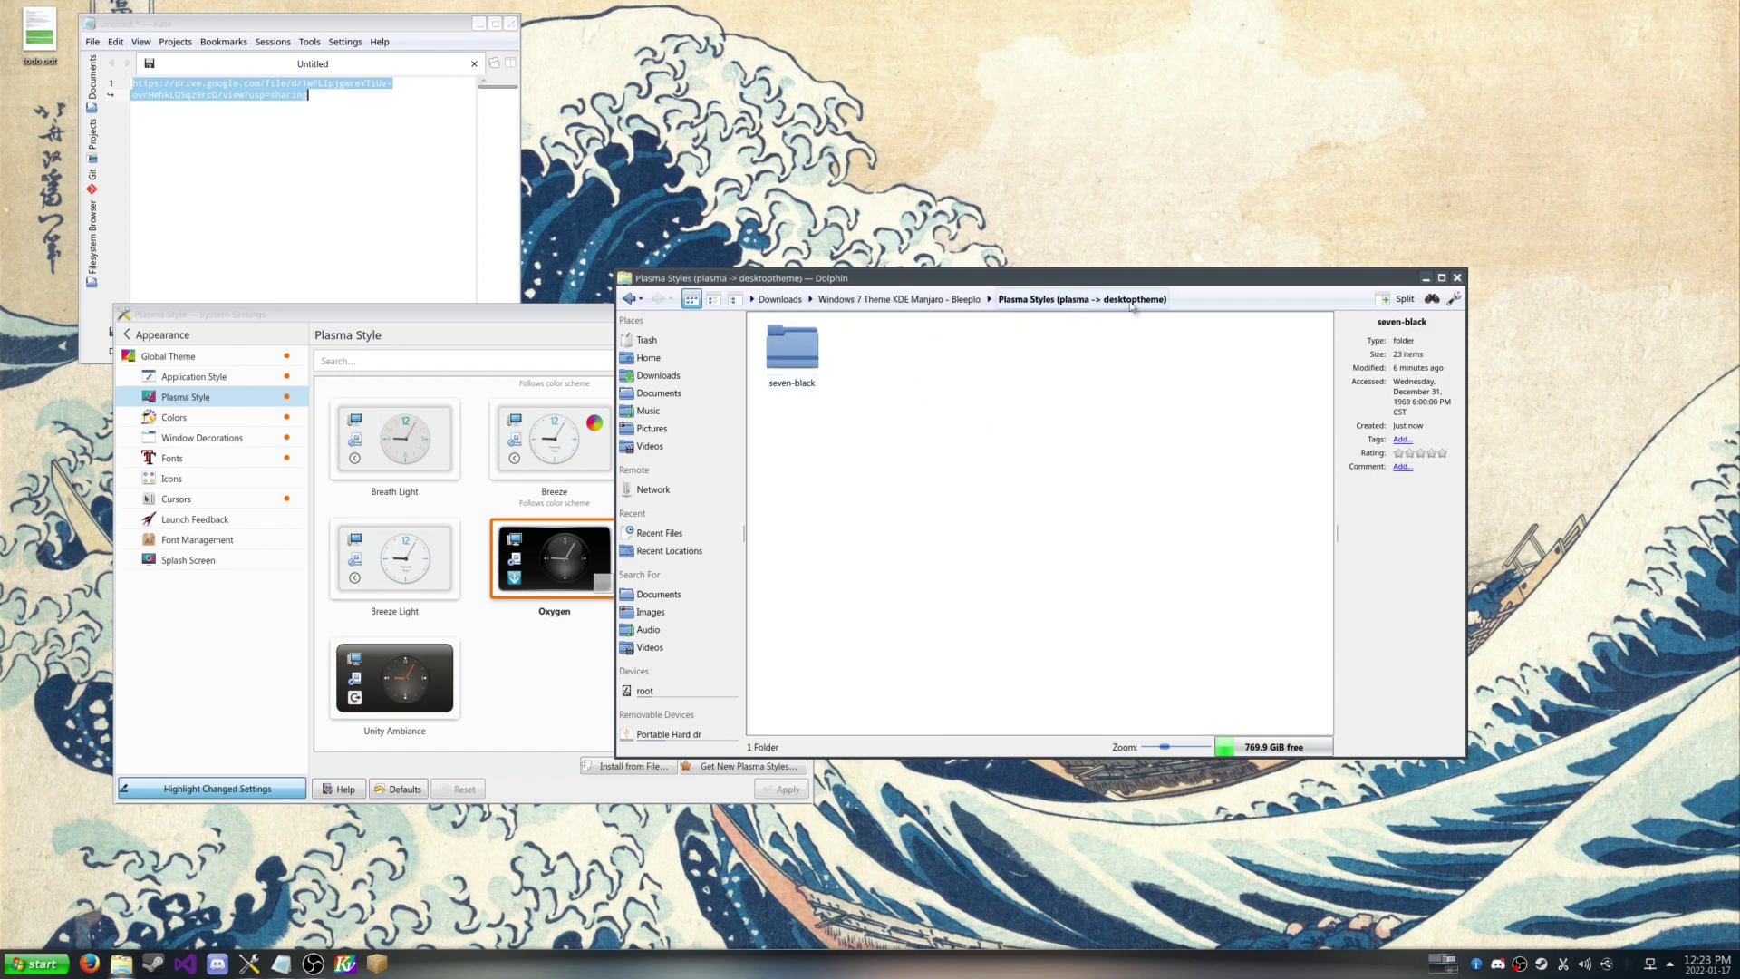
# Step: In a new Home tab with hidden files shown, navigate to .local/share/plasma/desktoptheme
pyautogui.middleClick(649, 358)
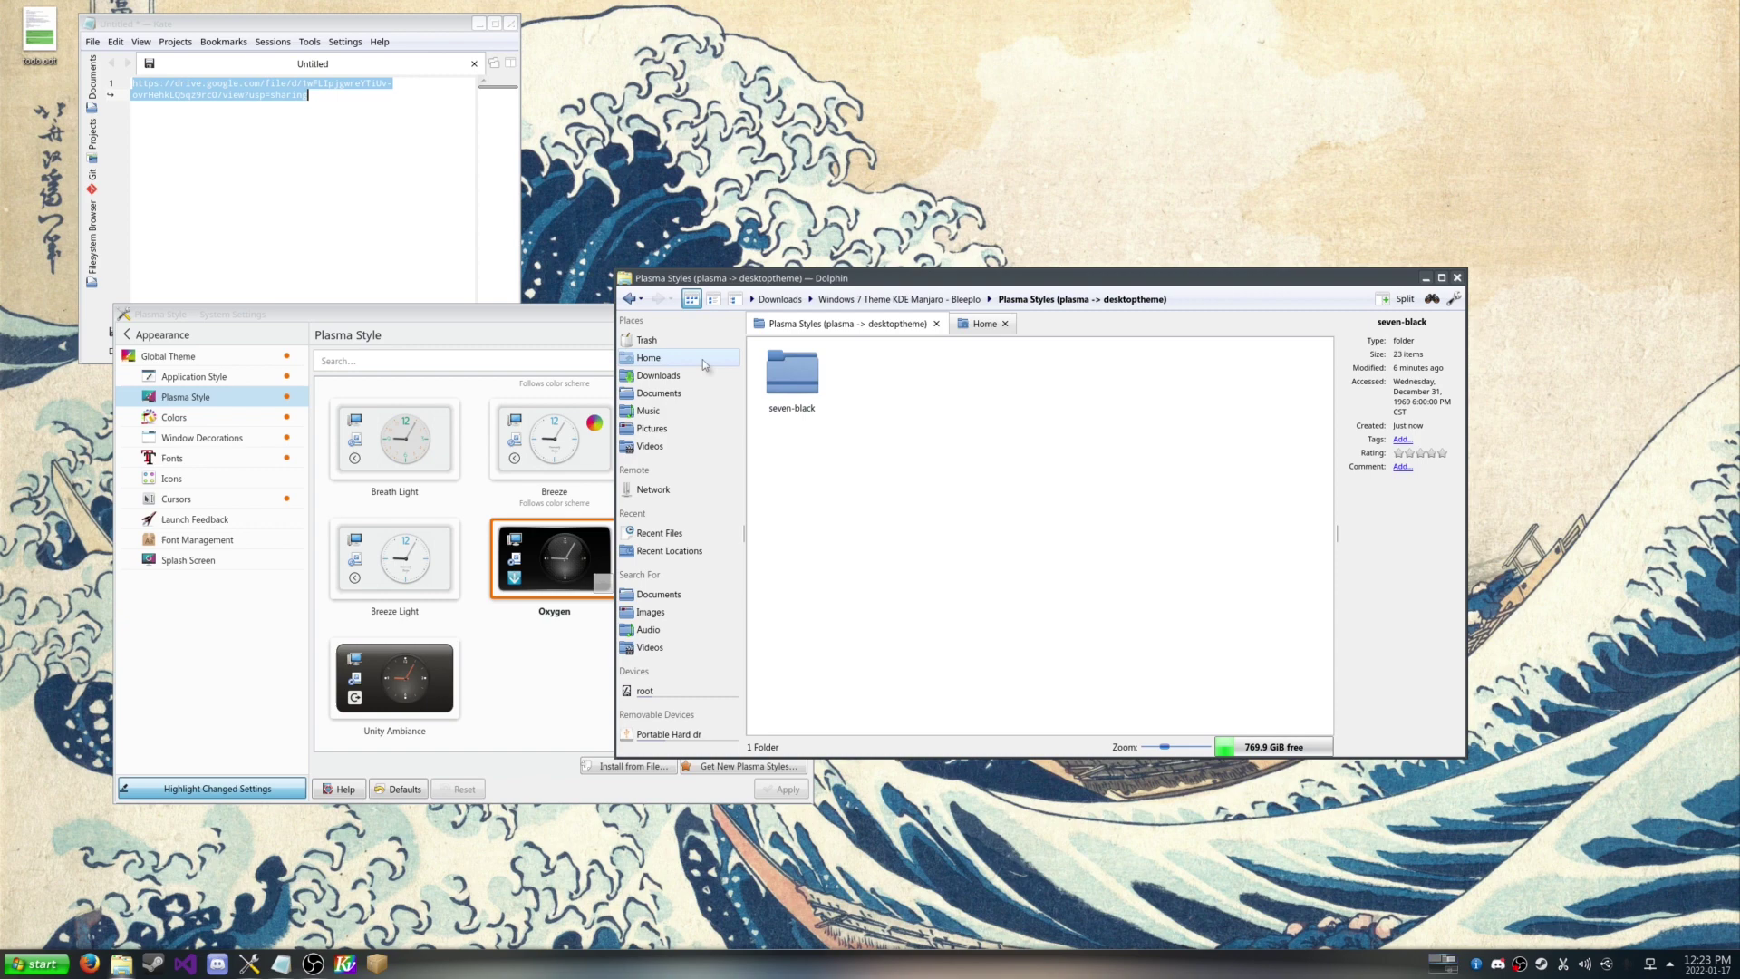
pyautogui.click(995, 328)
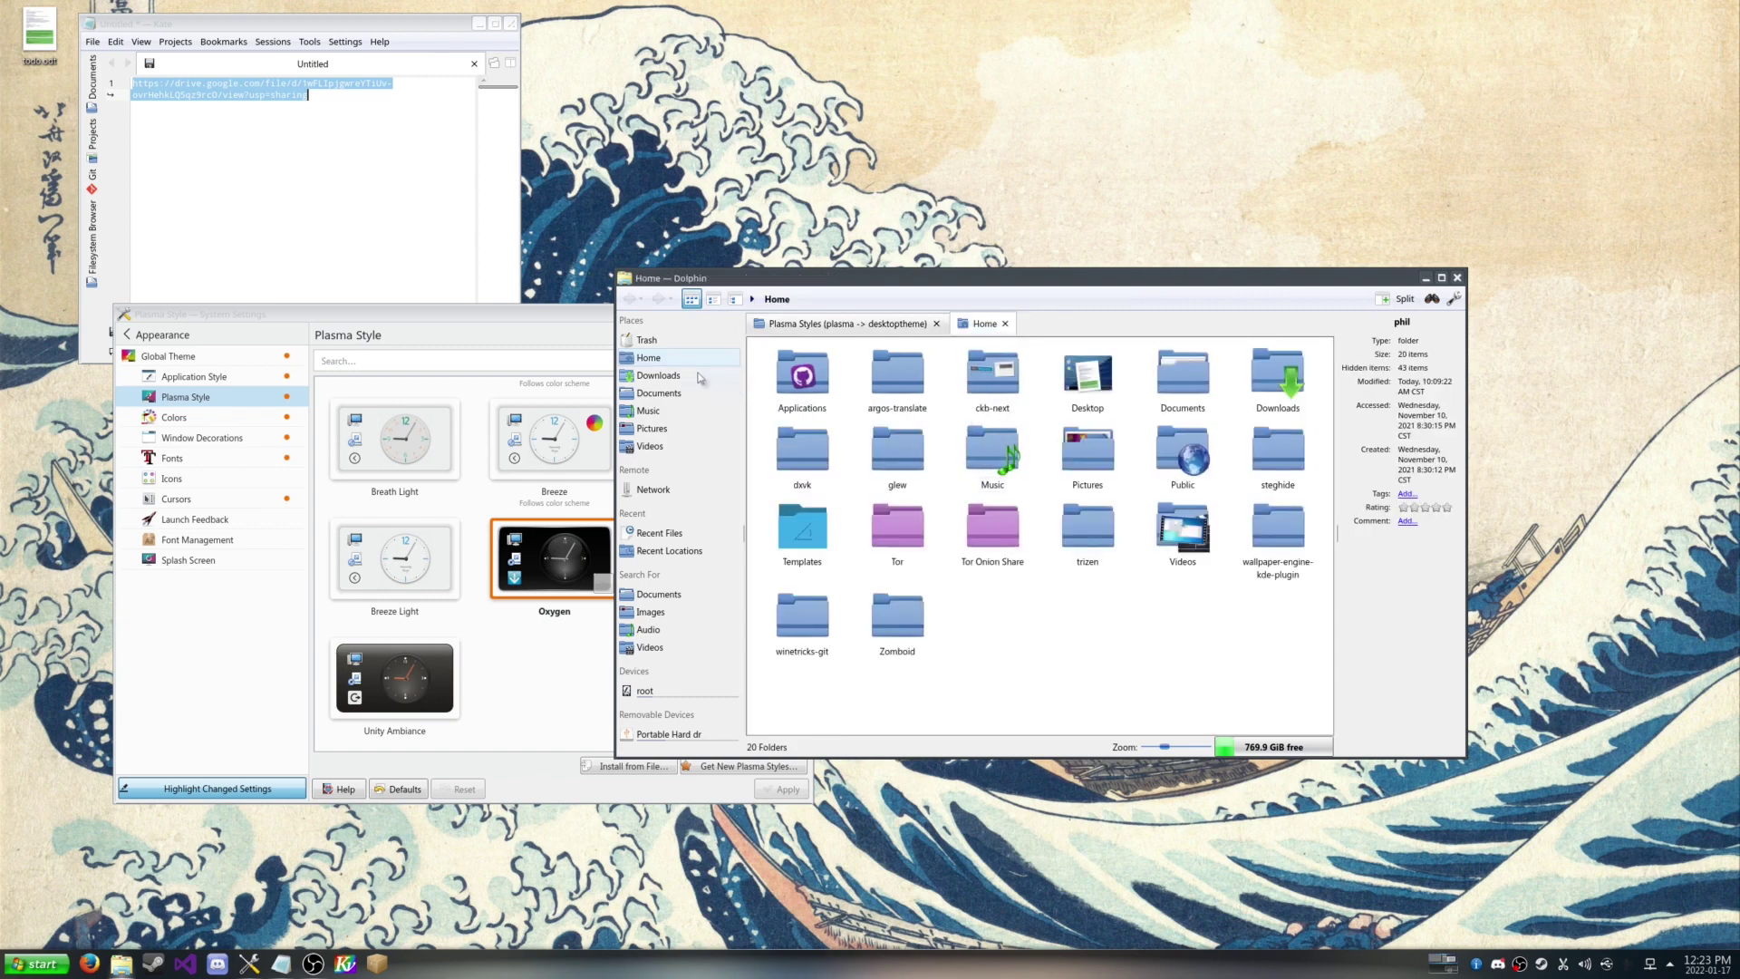
pyautogui.hotkey('alt', '.')
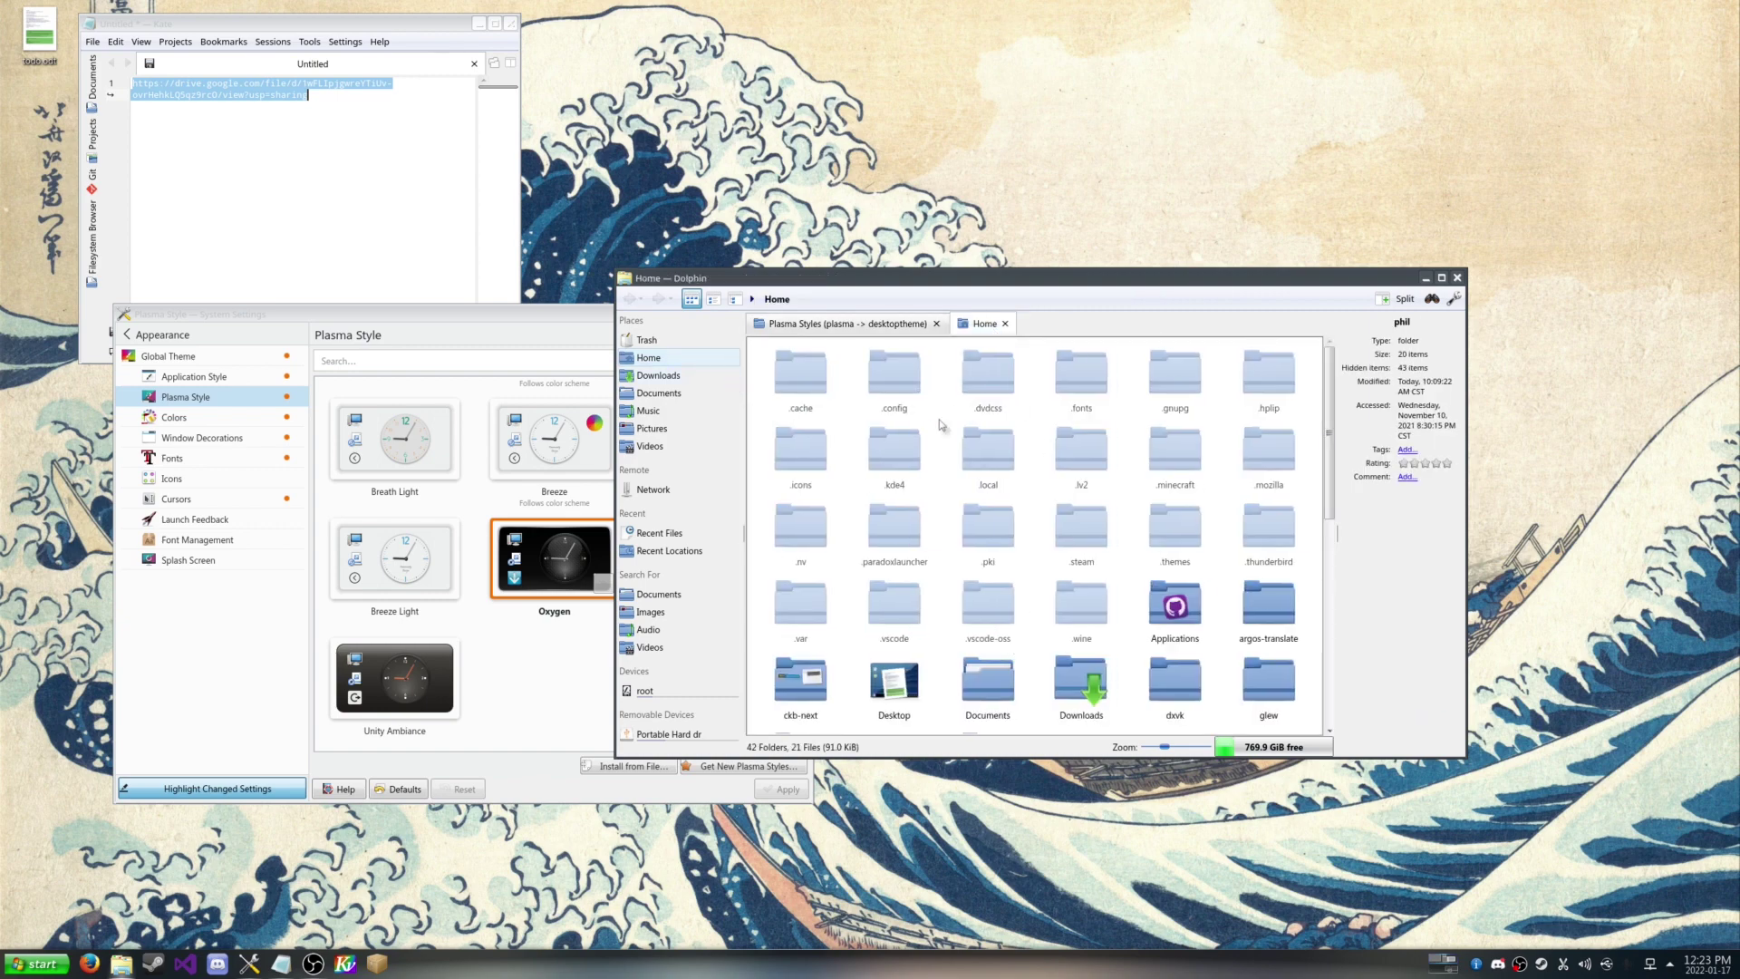
pyautogui.doubleClick(992, 458)
pyautogui.doubleClick(1049, 385)
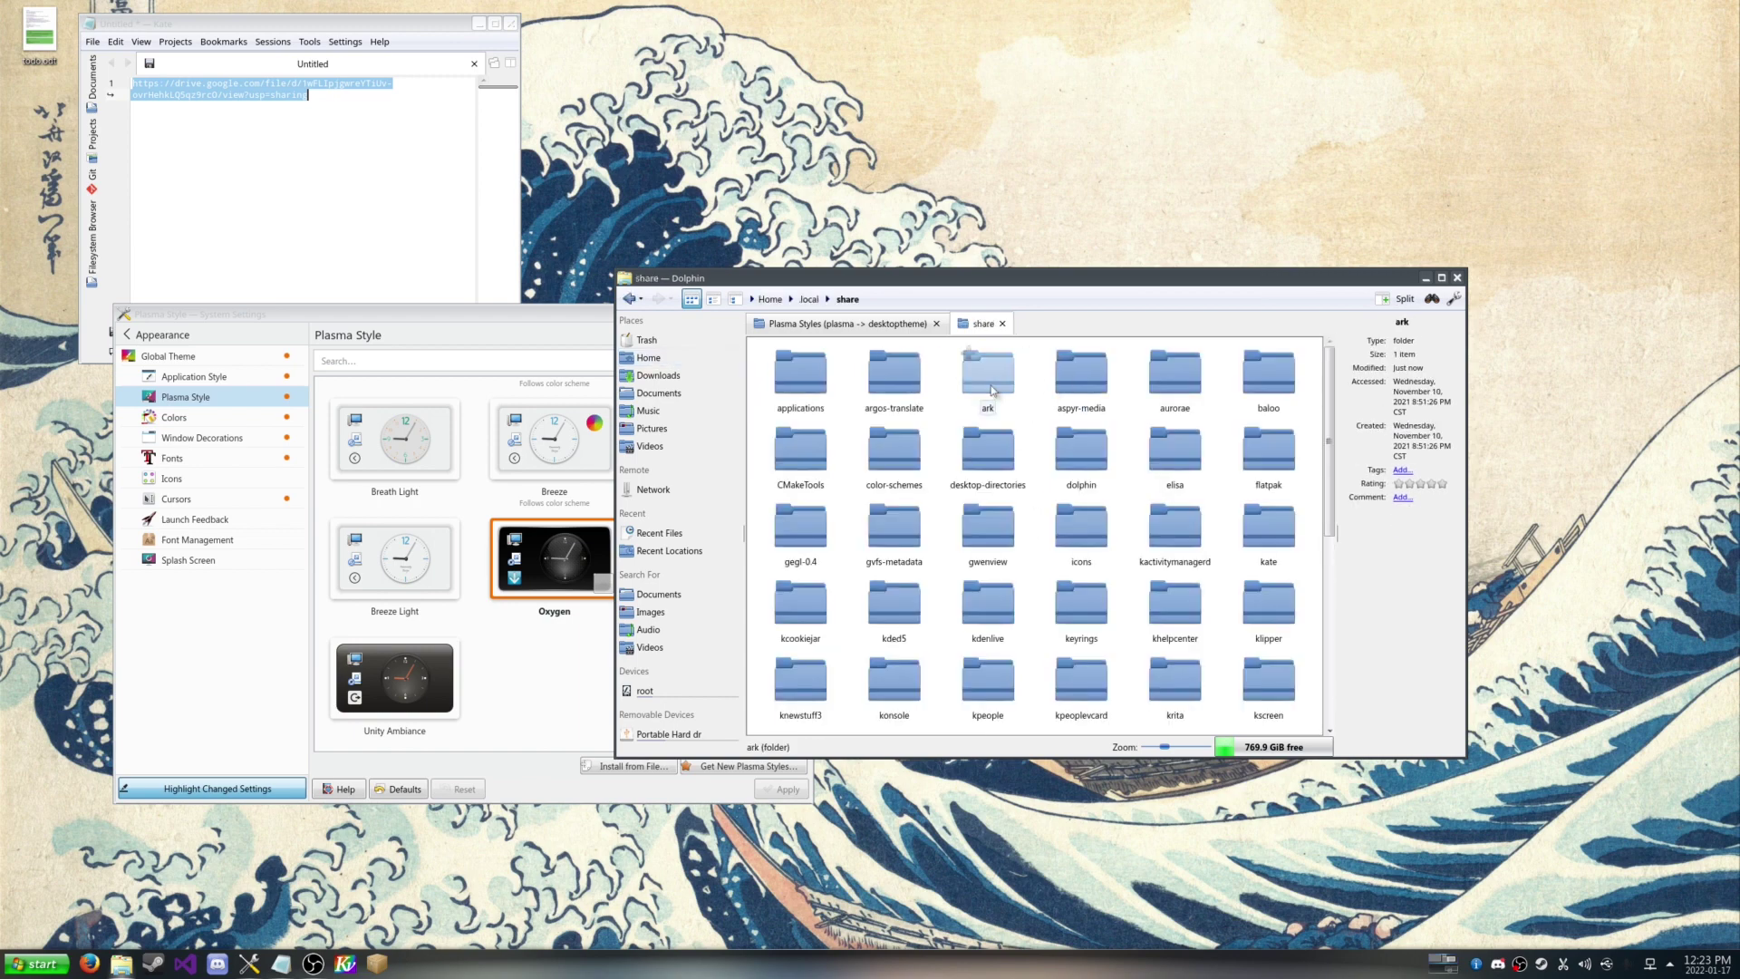
pyautogui.scroll(-2, 991, 389)
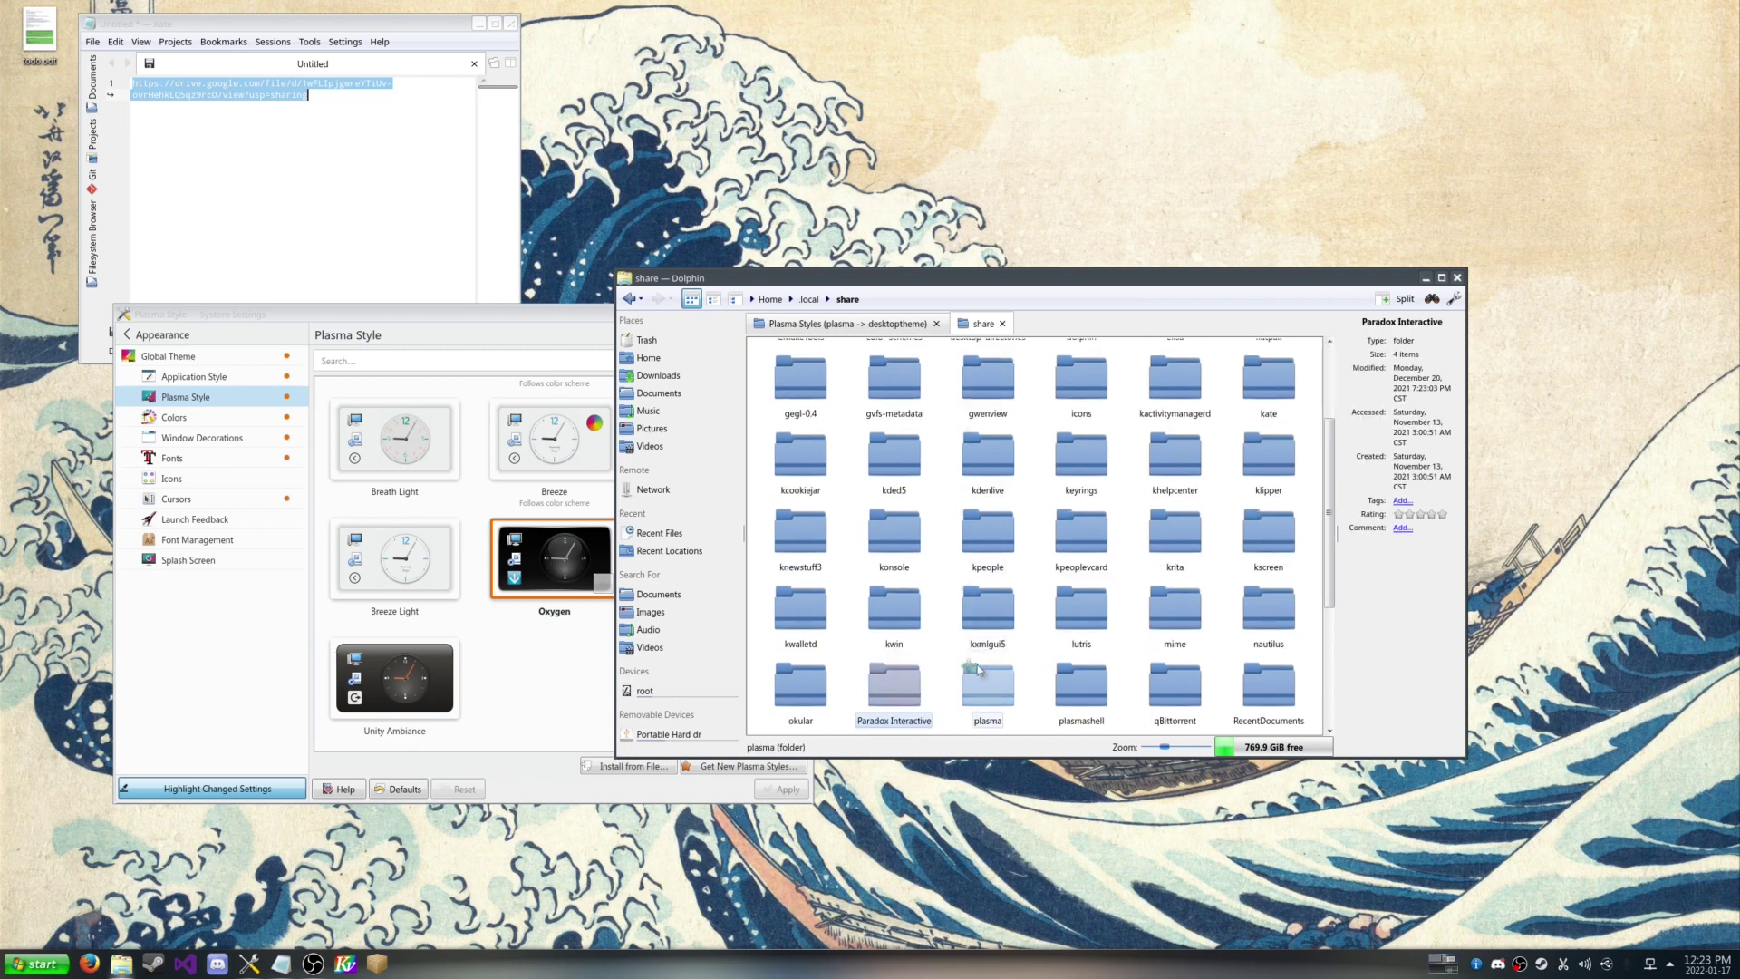
pyautogui.doubleClick(979, 672)
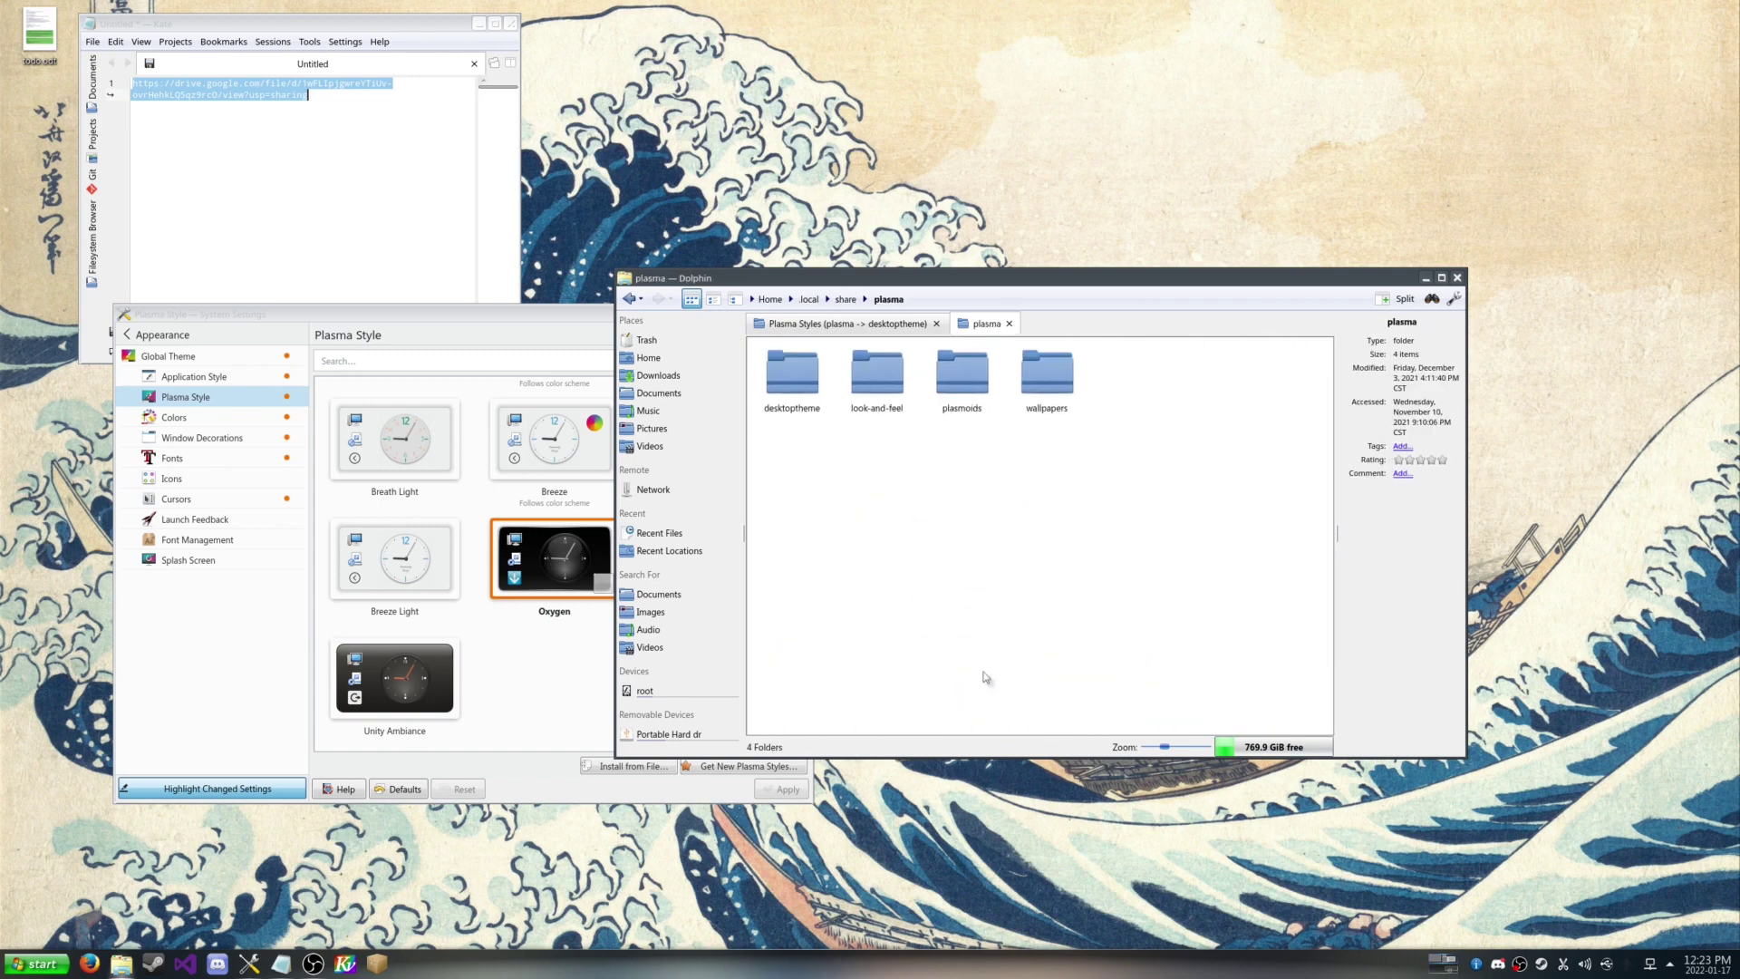
pyautogui.doubleClick(789, 383)
# Step: Paste the seven-black folder into the desktoptheme folder
pyautogui.click(847, 324)
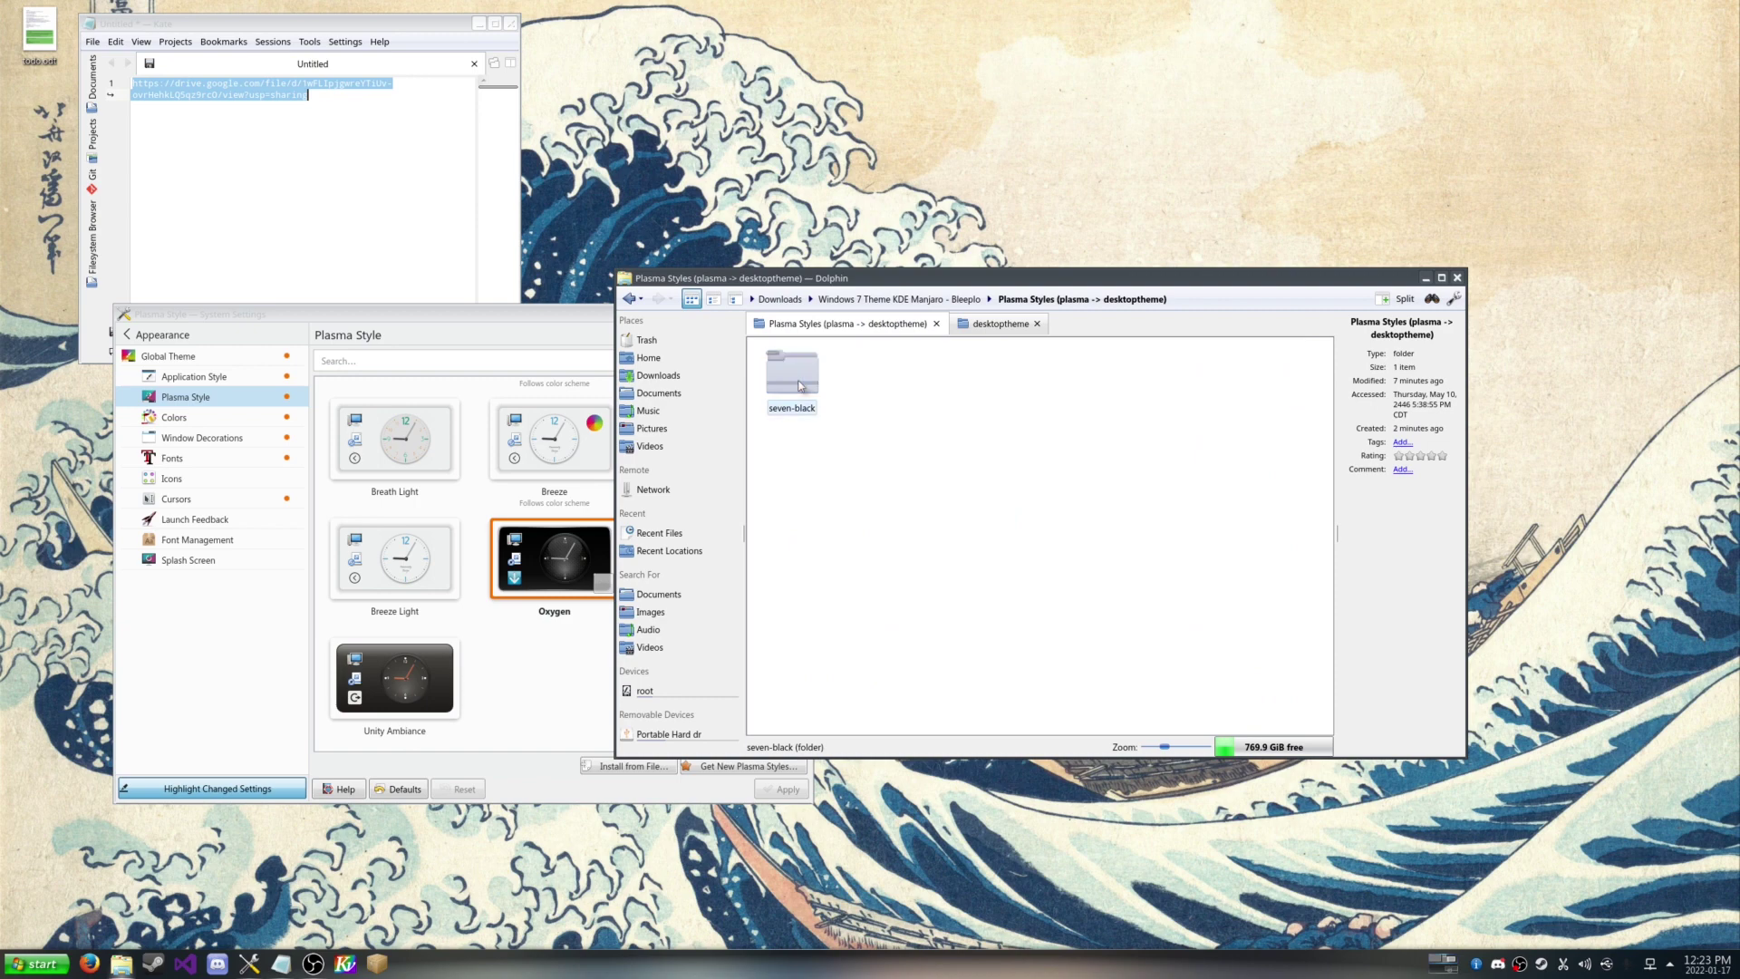
pyautogui.click(1002, 326)
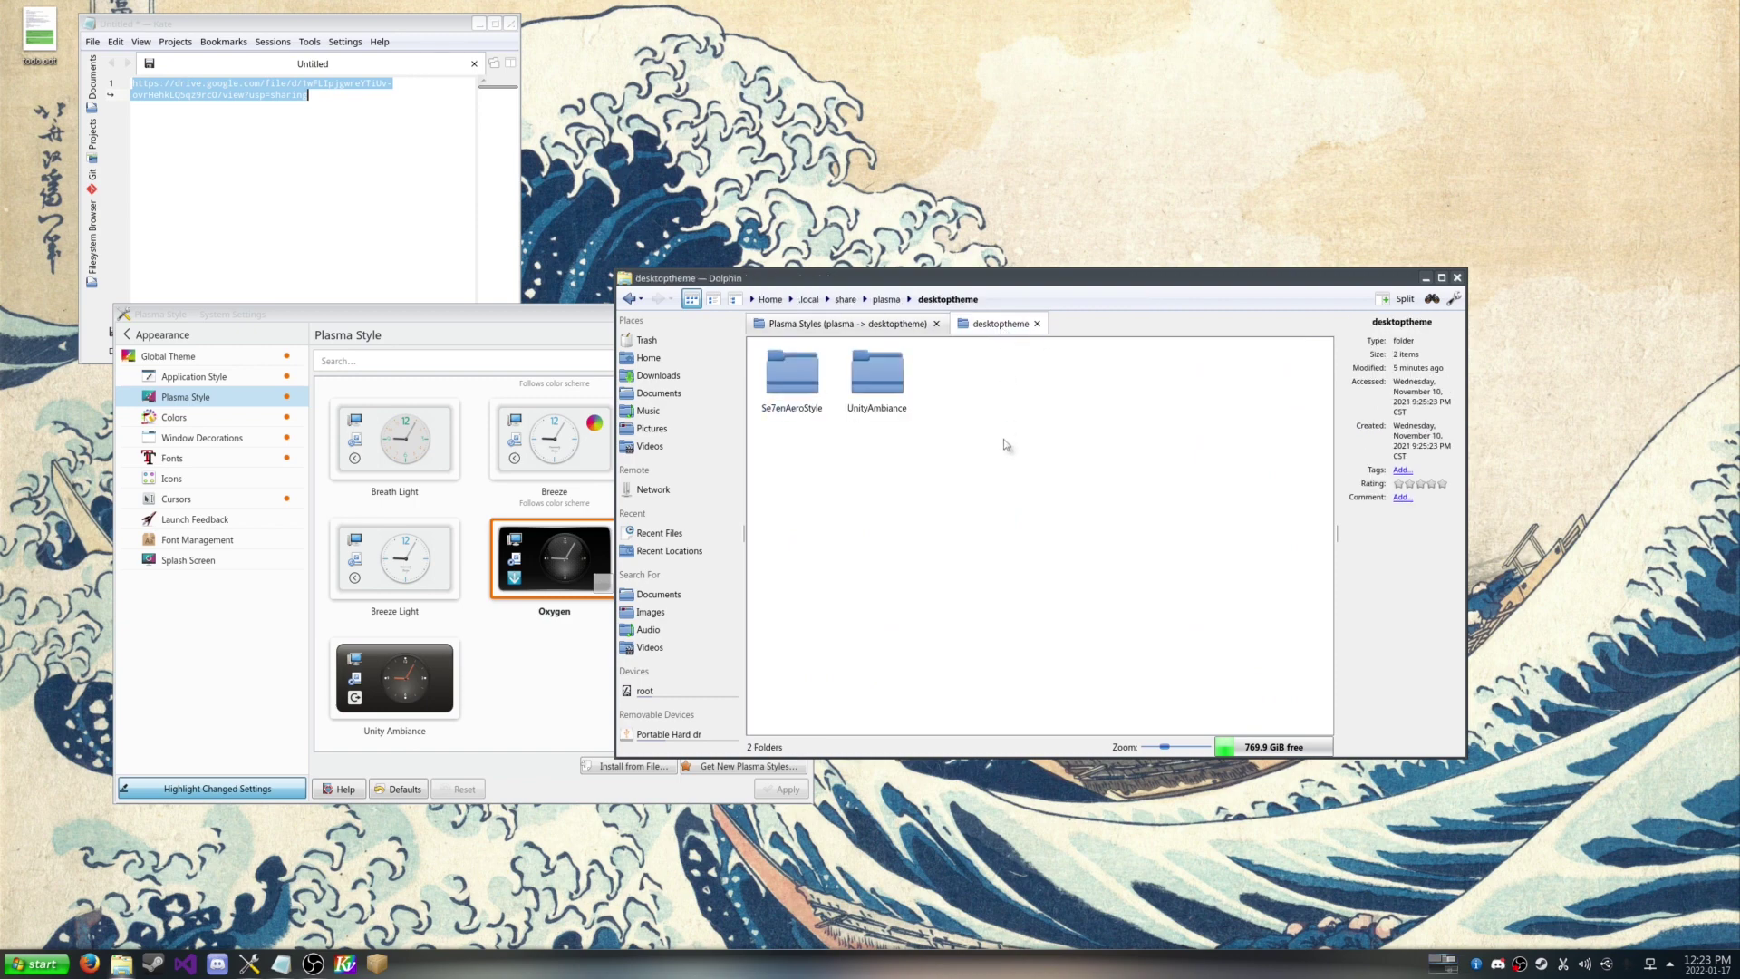
pyautogui.hotkey('ctrl', 'v')
pyautogui.click(177, 417)
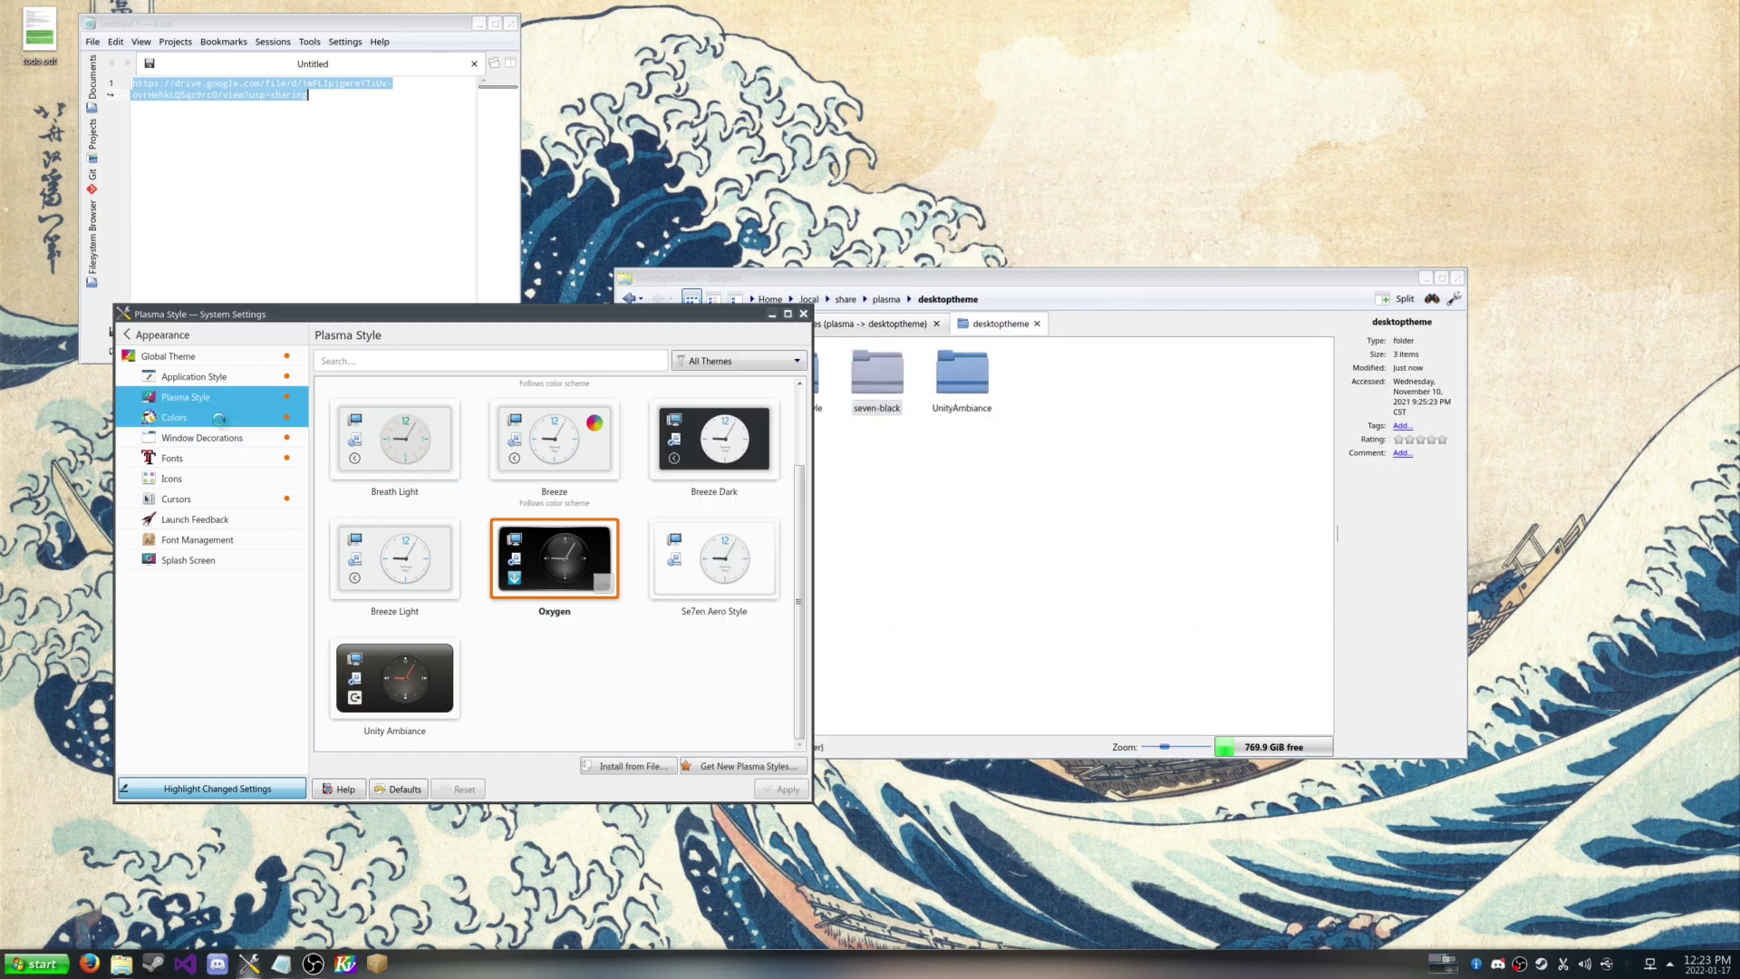
# Step: Select Seven Black Glass Edit 2 on the Plasma Style page and apply it
pyautogui.click(189, 399)
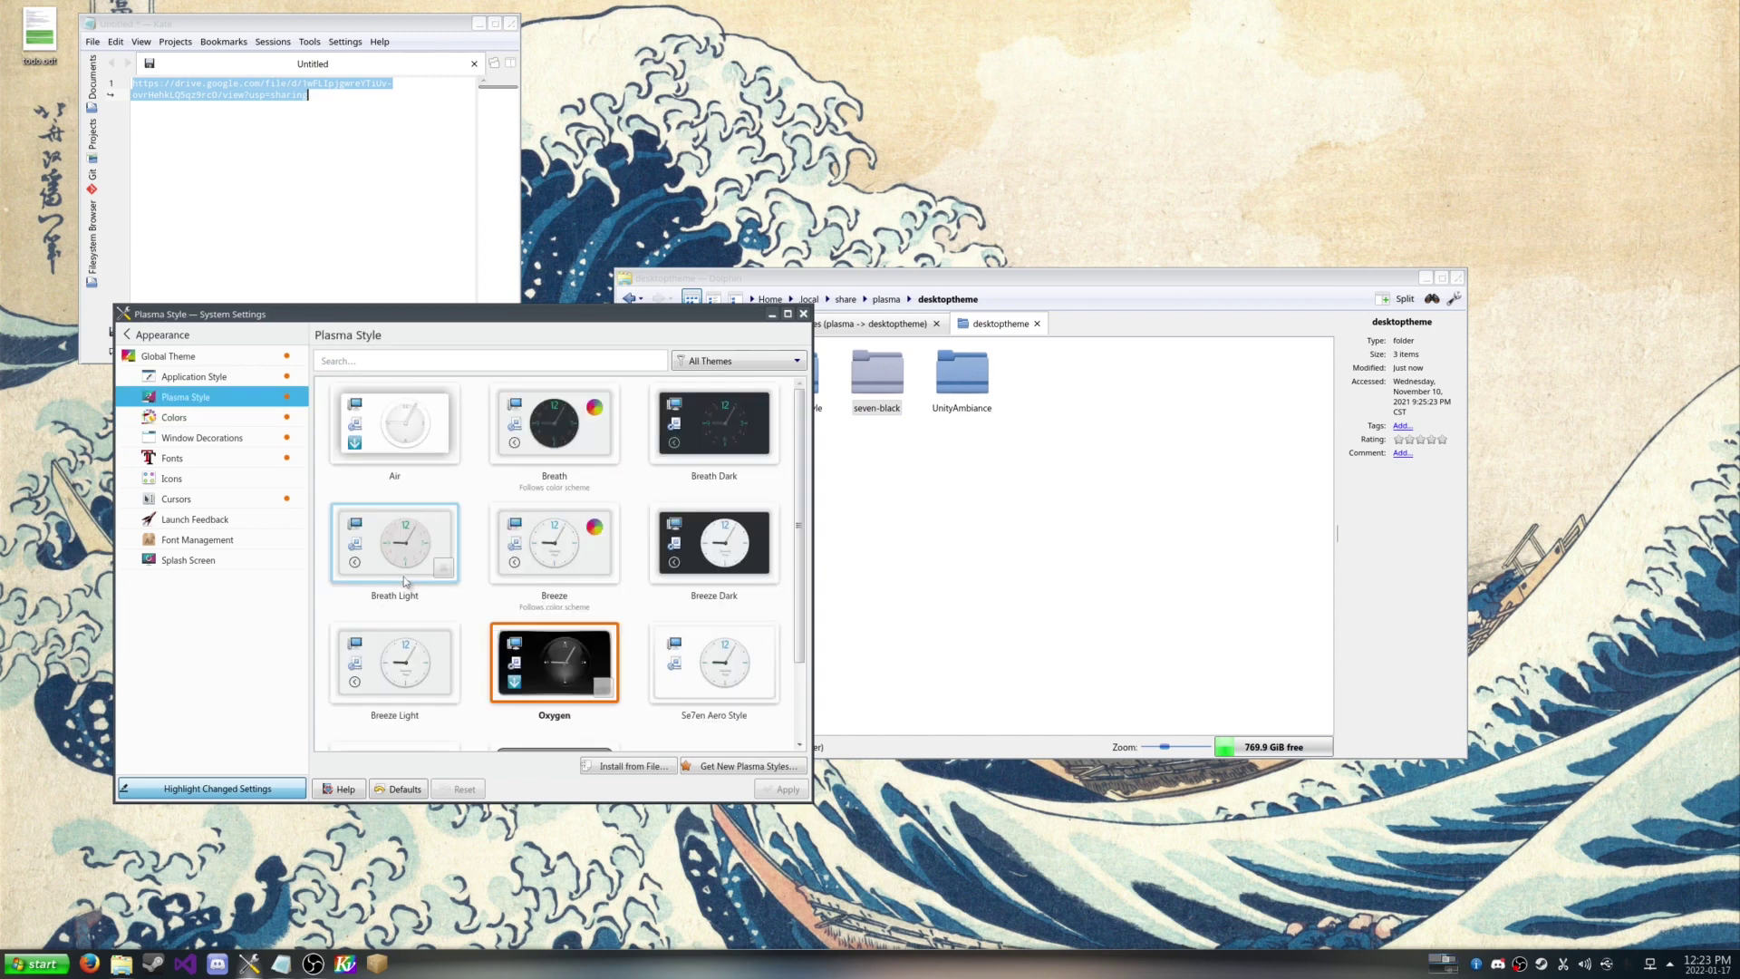
pyautogui.scroll(-2, 410, 626)
pyautogui.click(396, 656)
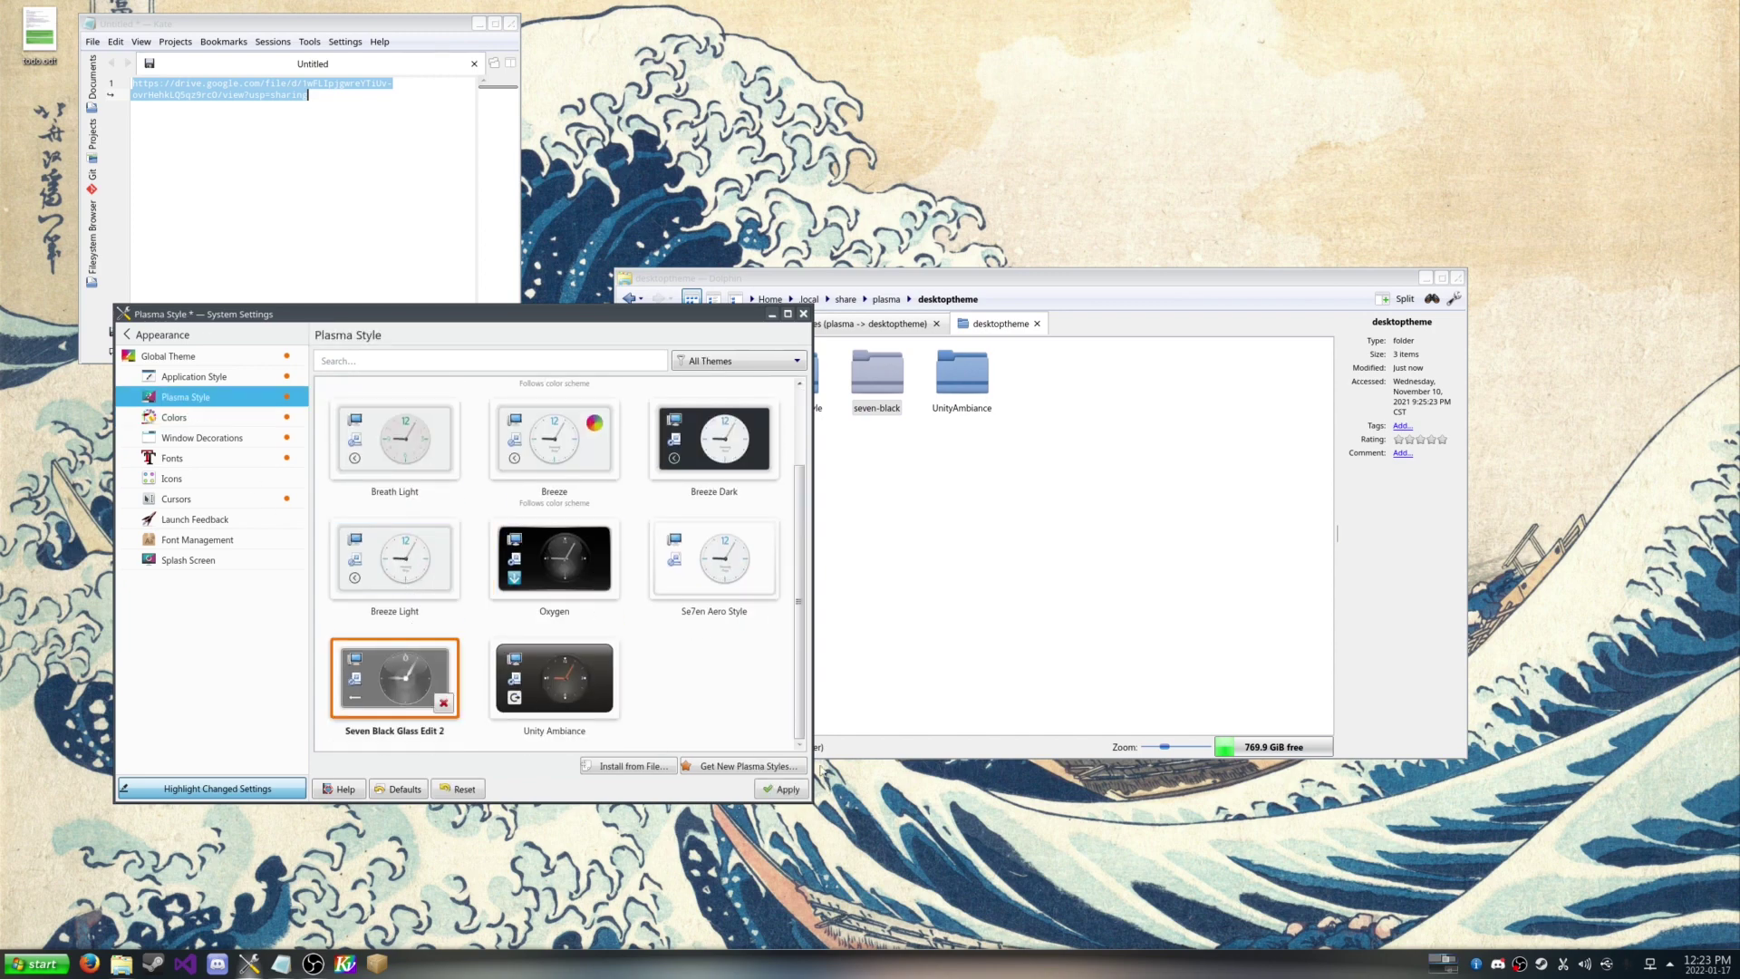
pyautogui.click(787, 790)
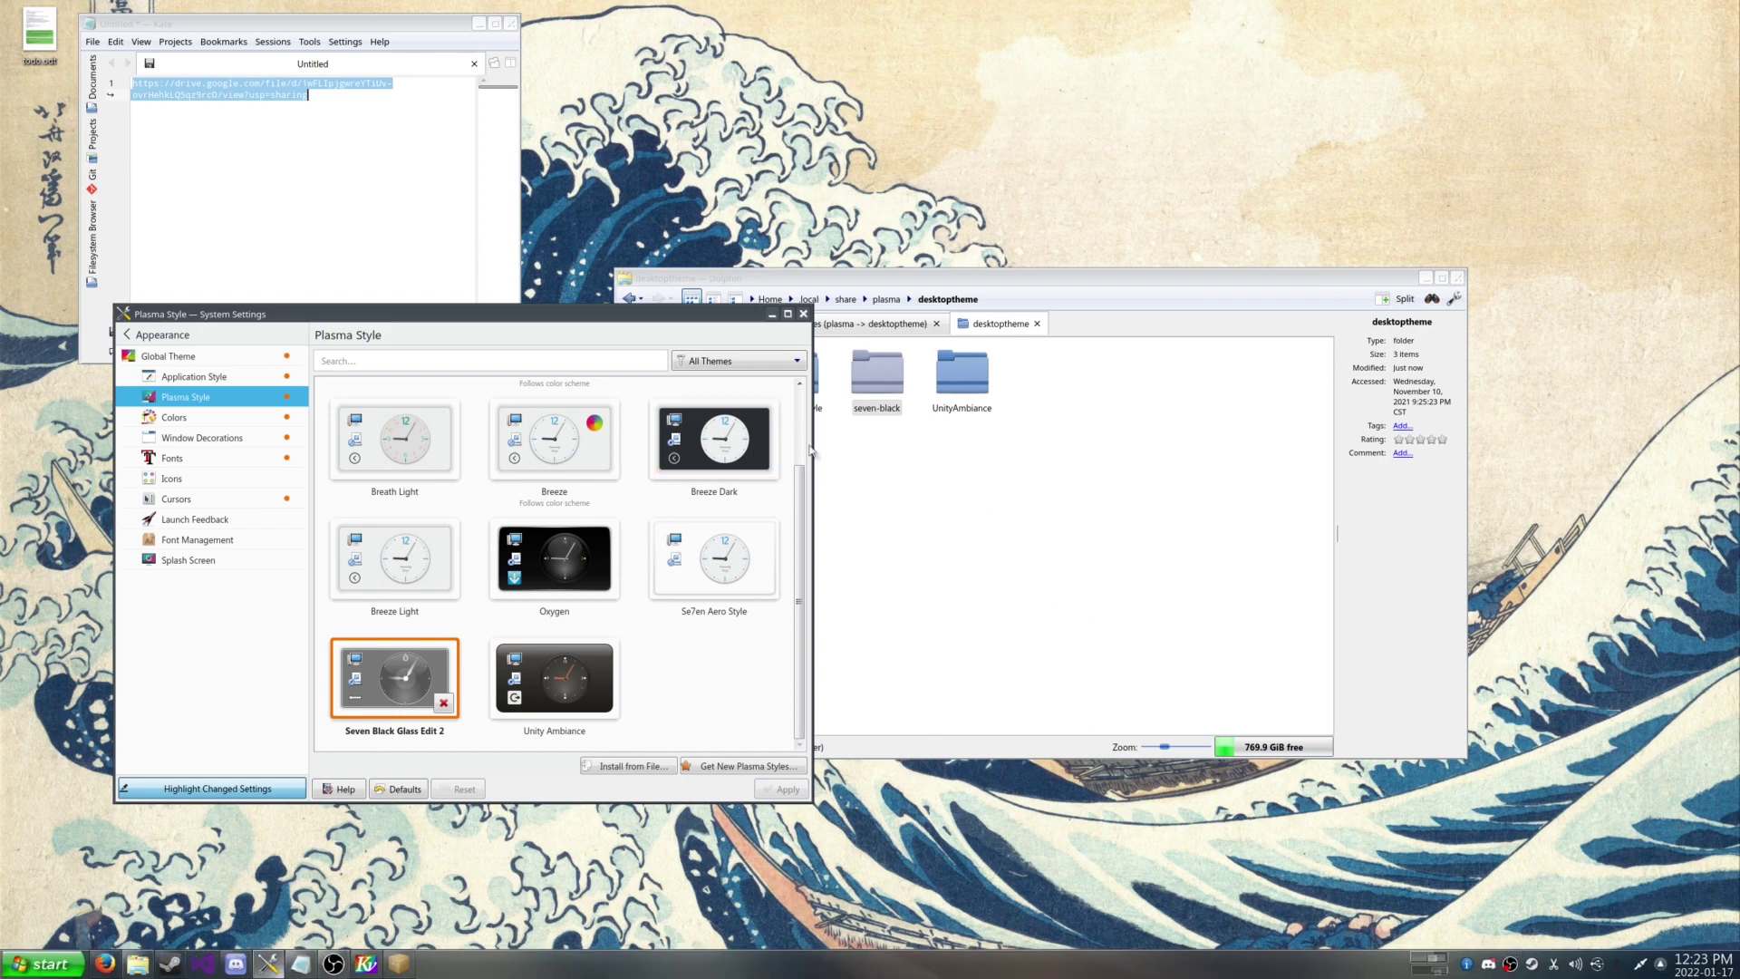
# Step: Return Dolphin to the downloaded Windows 7 theme folder
pyautogui.click(1091, 471)
pyautogui.click(892, 299)
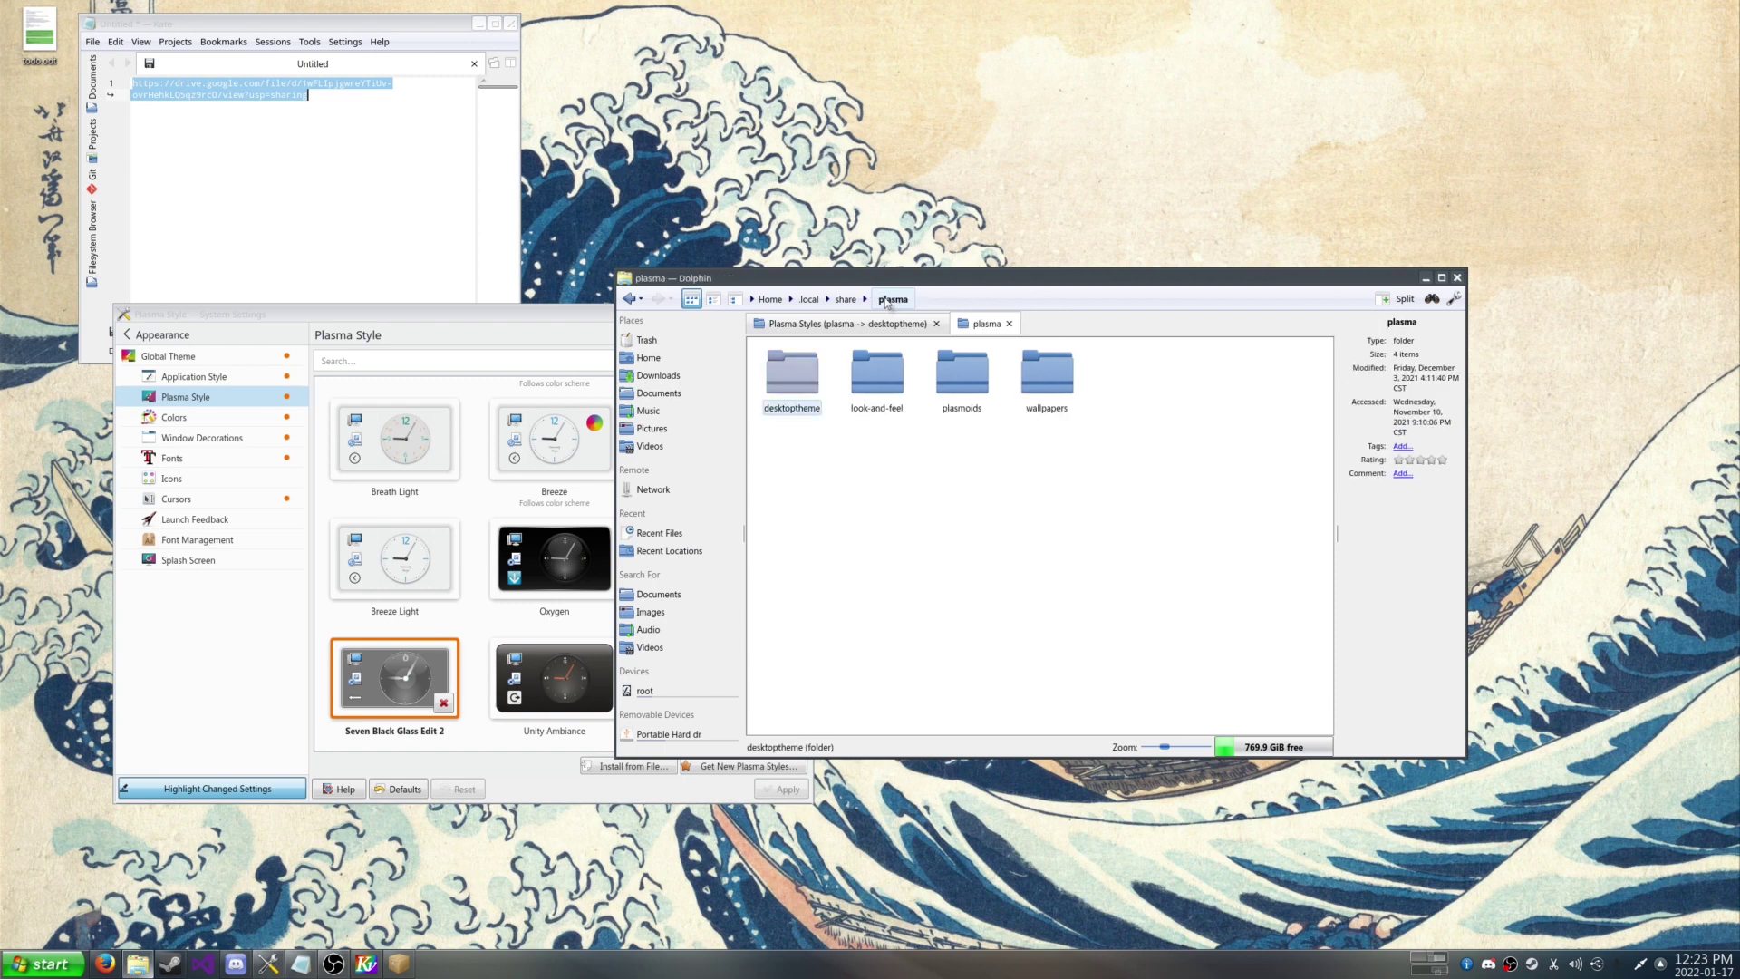
pyautogui.moveTo(973, 286); pyautogui.dragTo(1119, 349)
pyautogui.click(1069, 367)
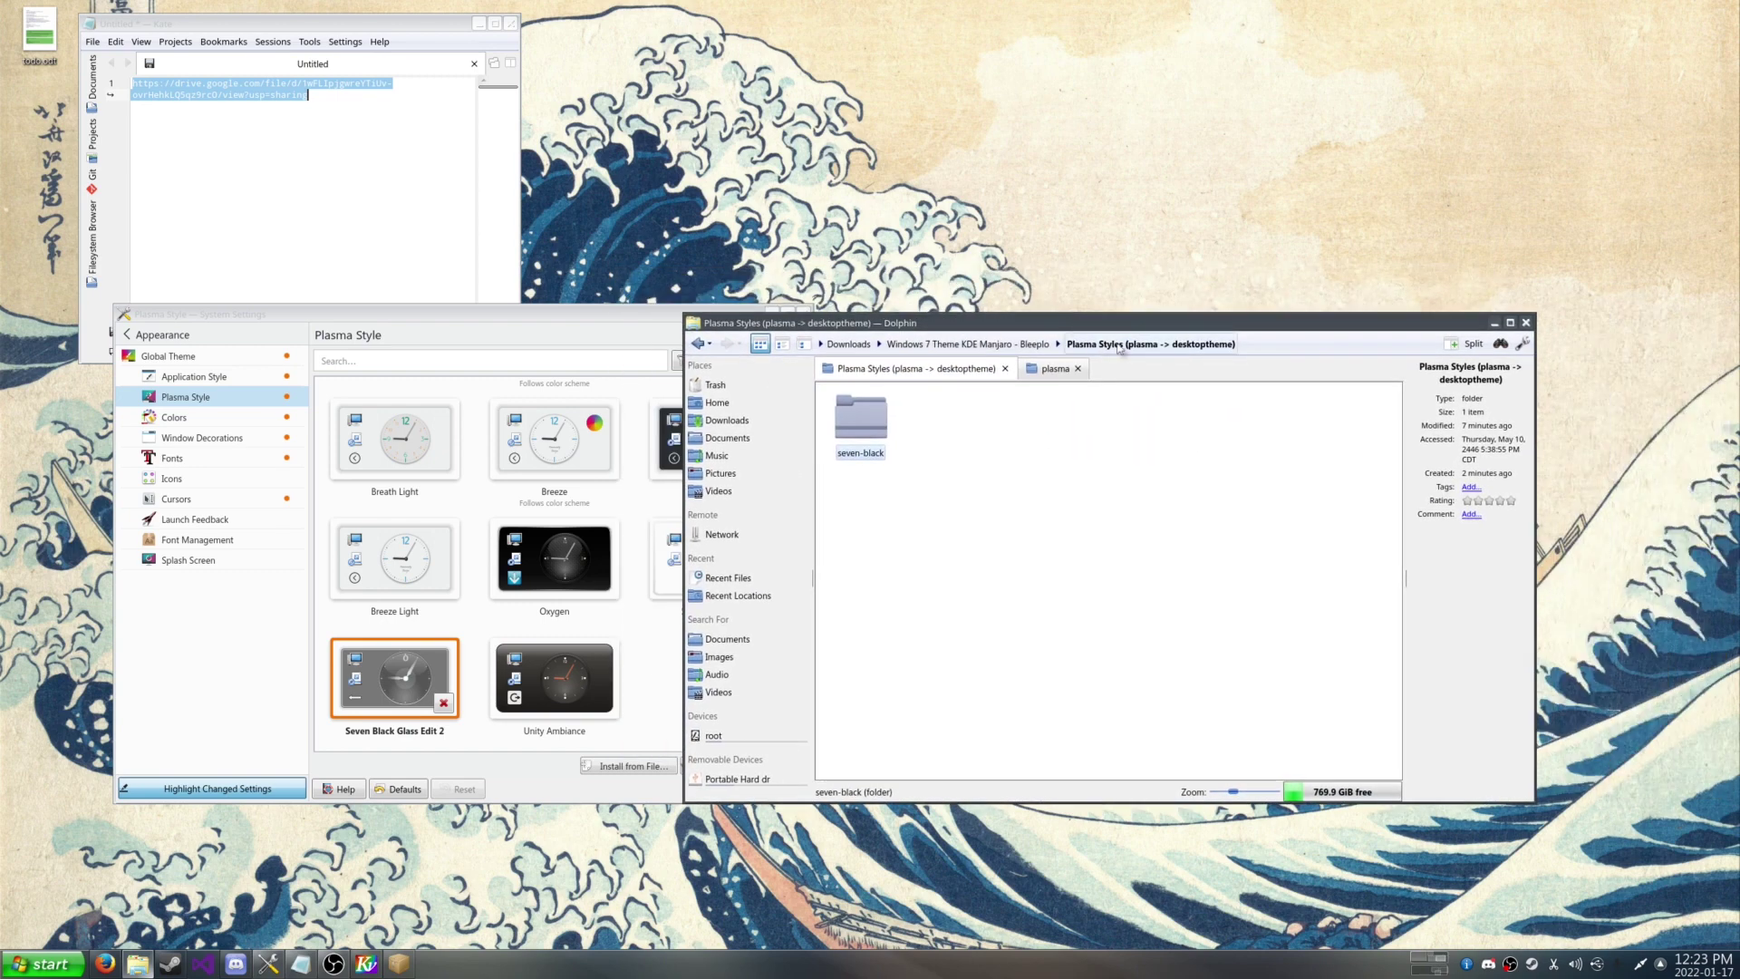
pyautogui.click(1032, 347)
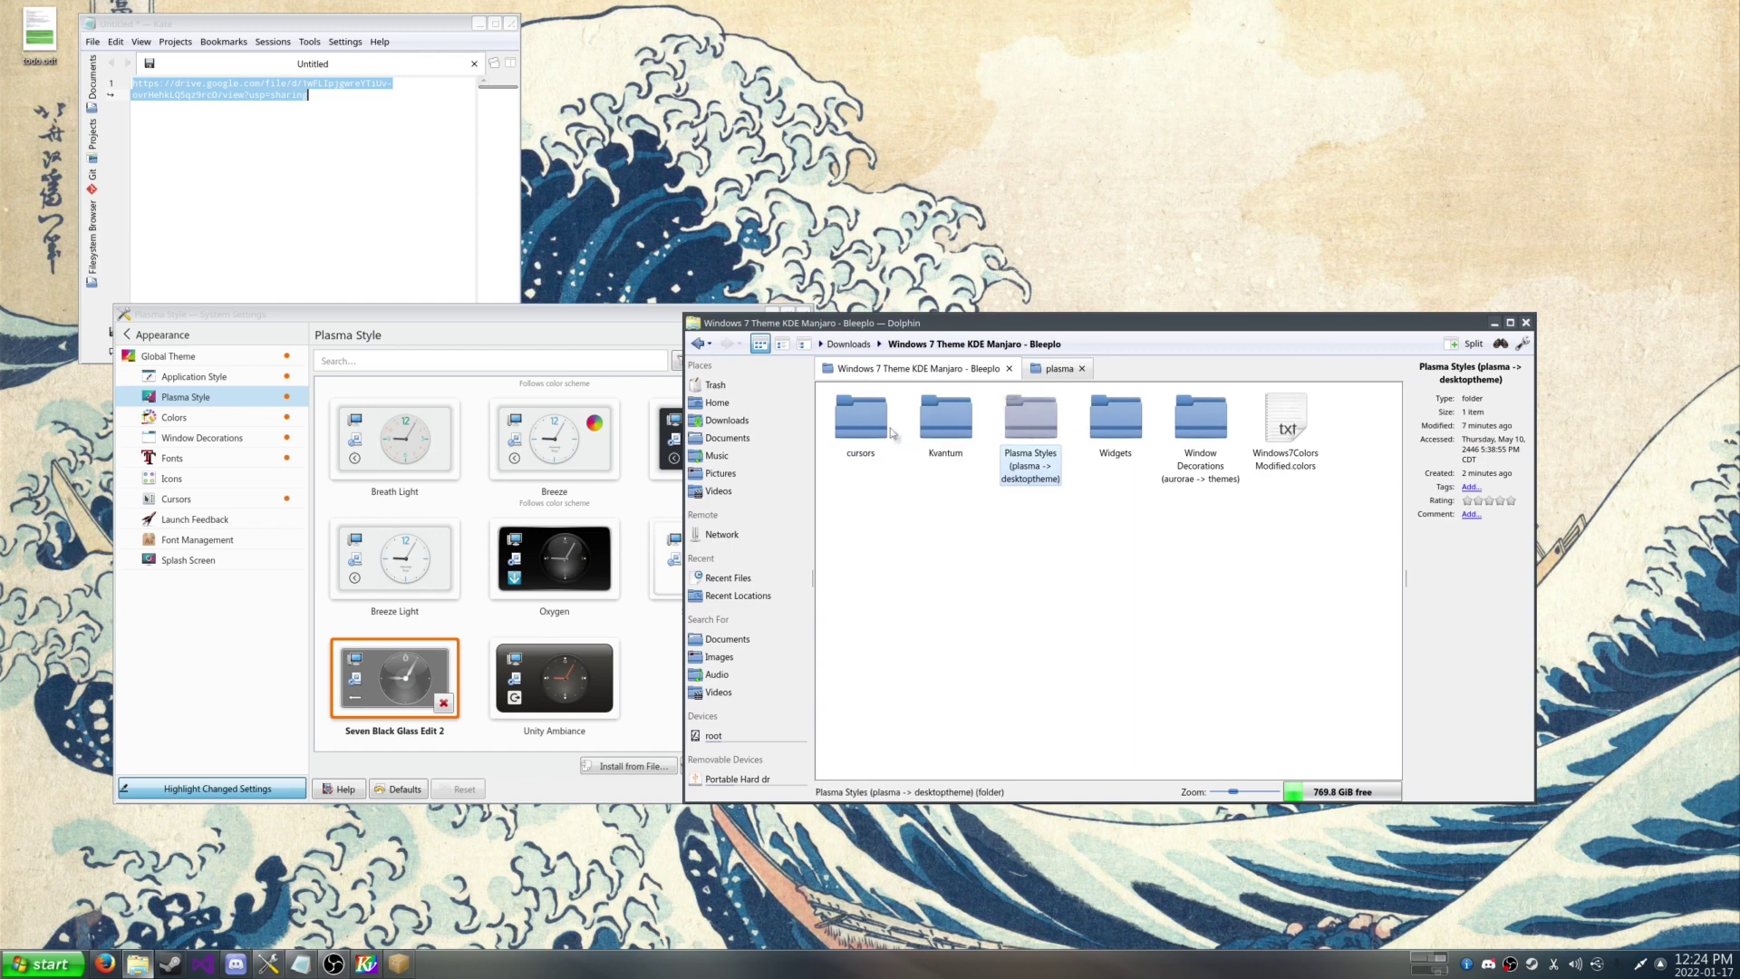
# Step: Extract seven-black.zip from the Window Decorations folder into Downloads with Ark
pyautogui.click(1211, 426)
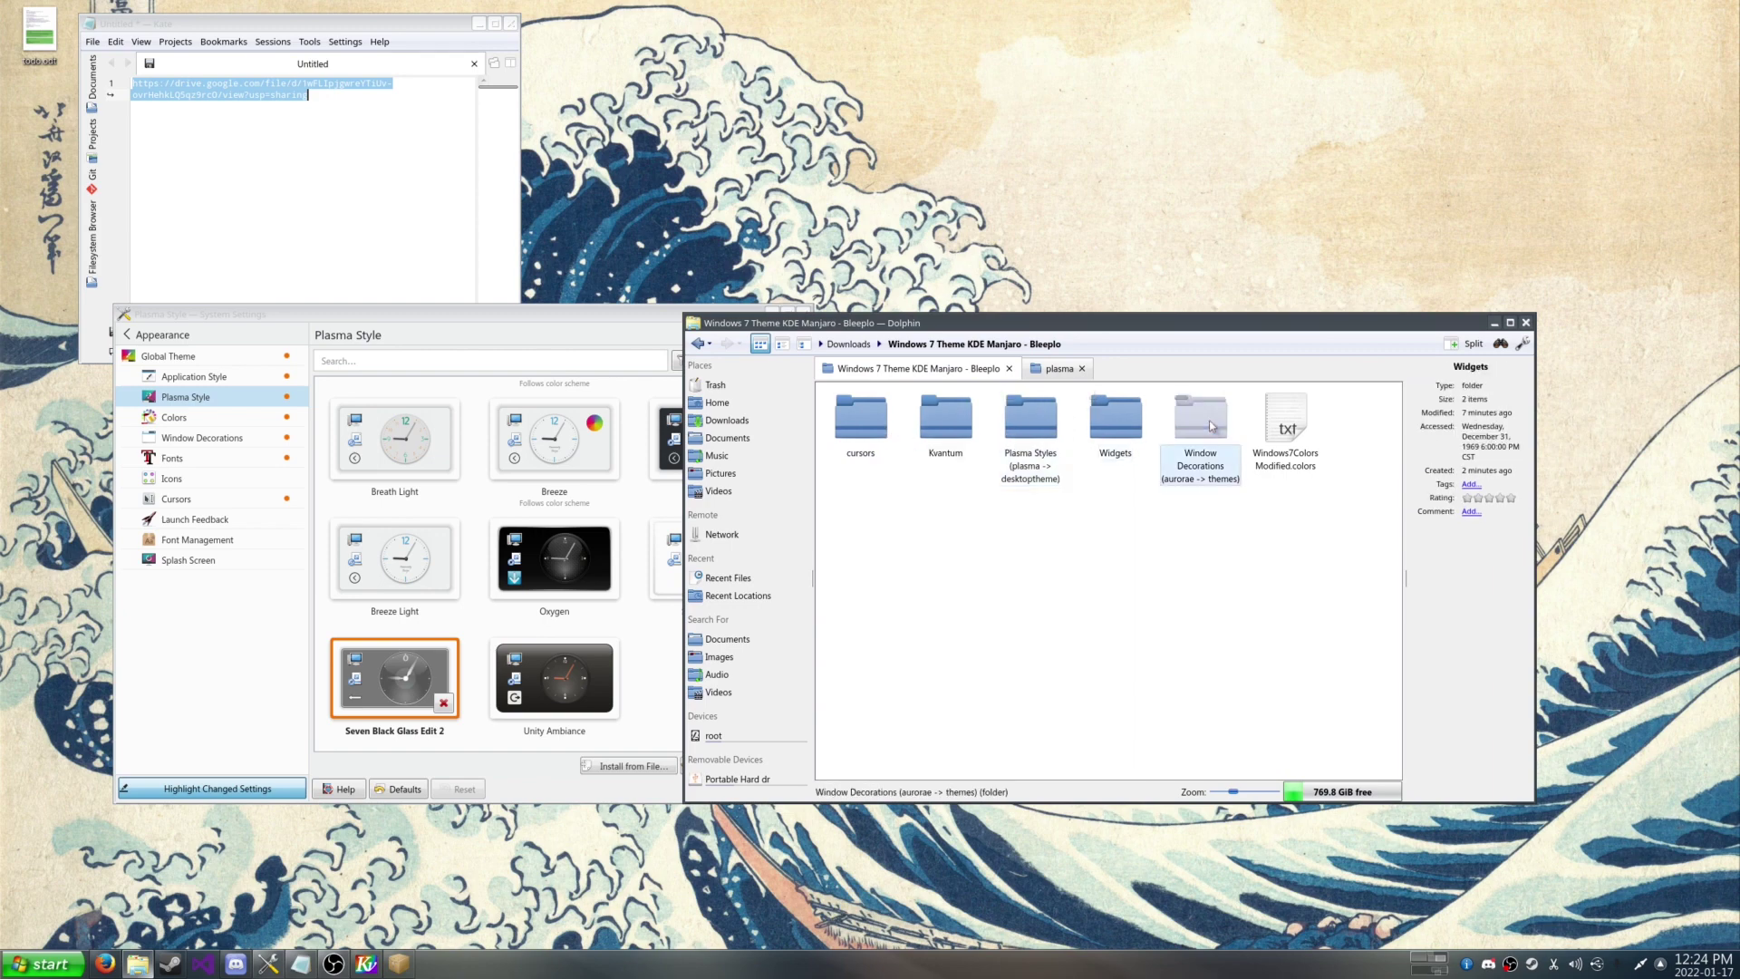
pyautogui.doubleClick(1211, 426)
pyautogui.click(853, 440)
pyautogui.rightClick(861, 432)
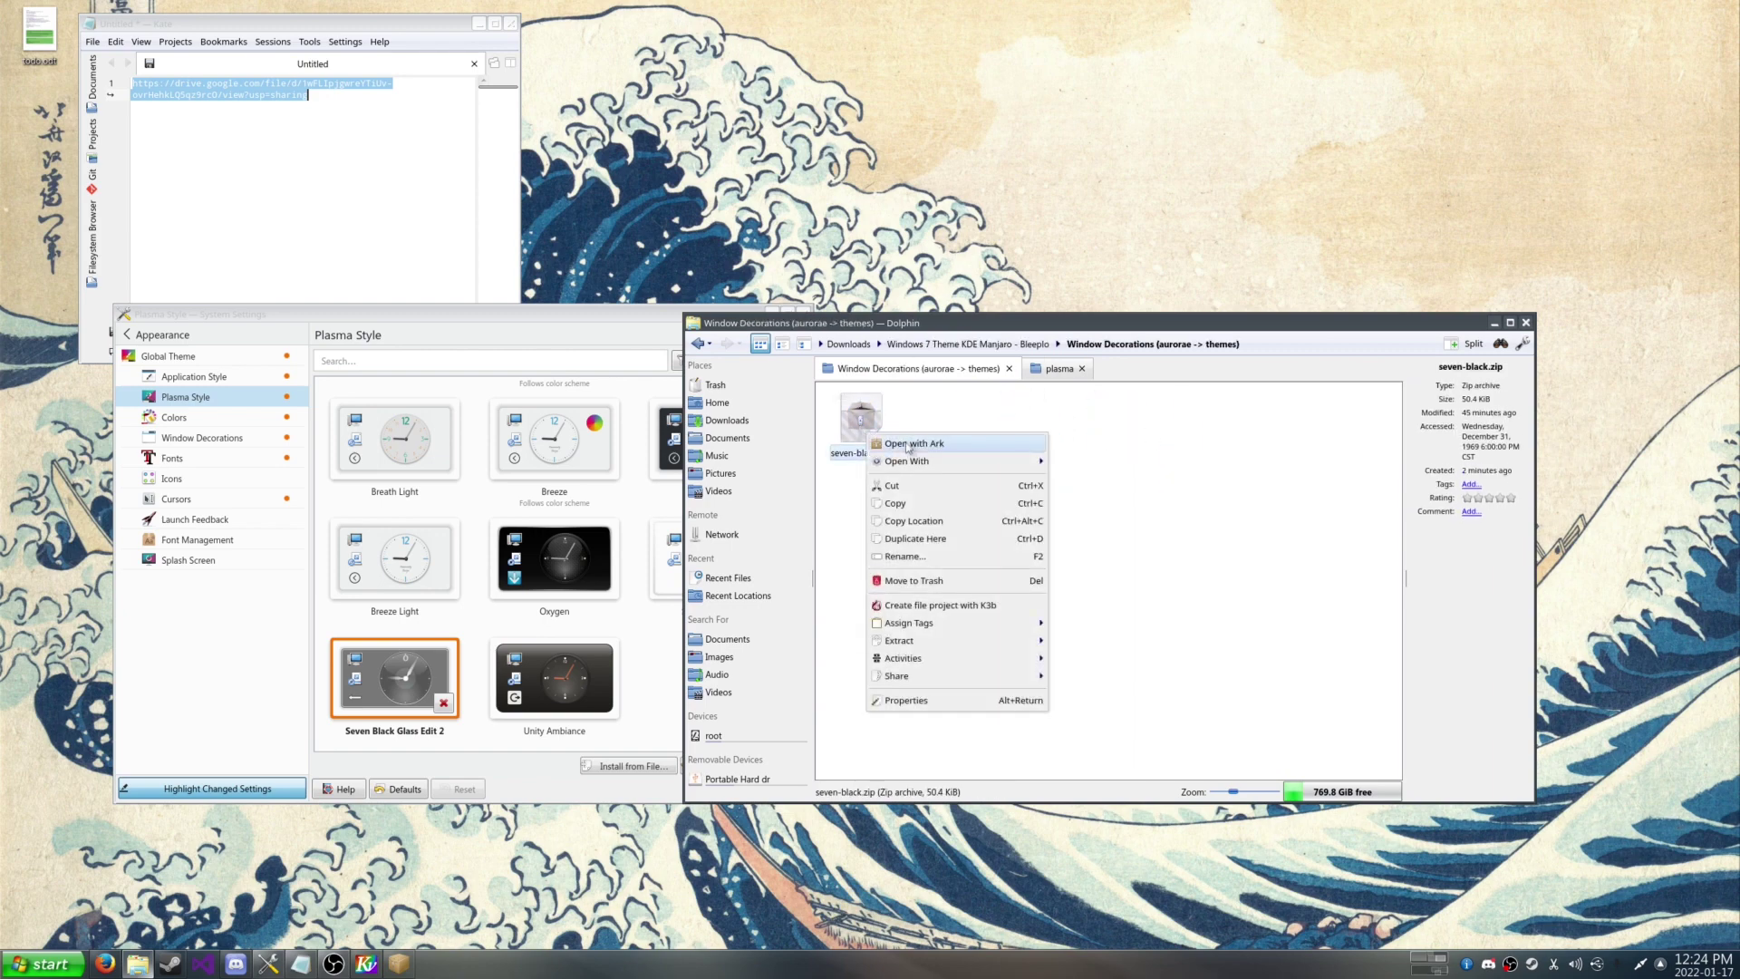
pyautogui.click(907, 441)
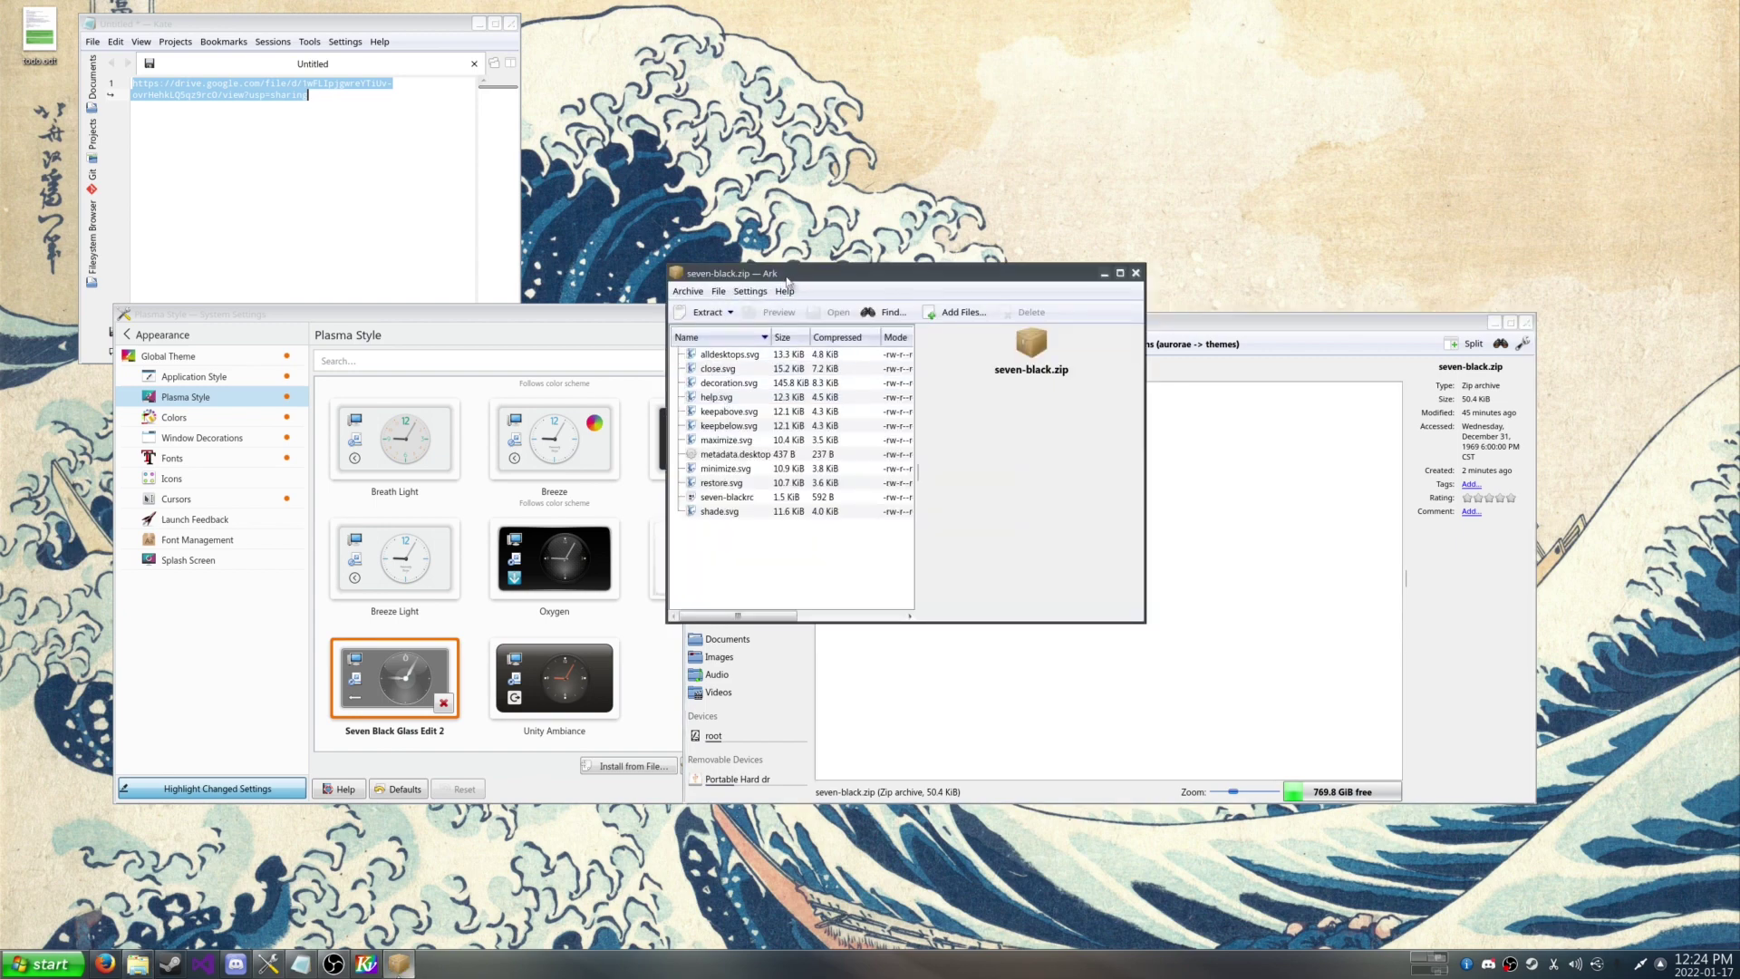
pyautogui.moveTo(777, 277); pyautogui.dragTo(487, 332)
pyautogui.click(441, 367)
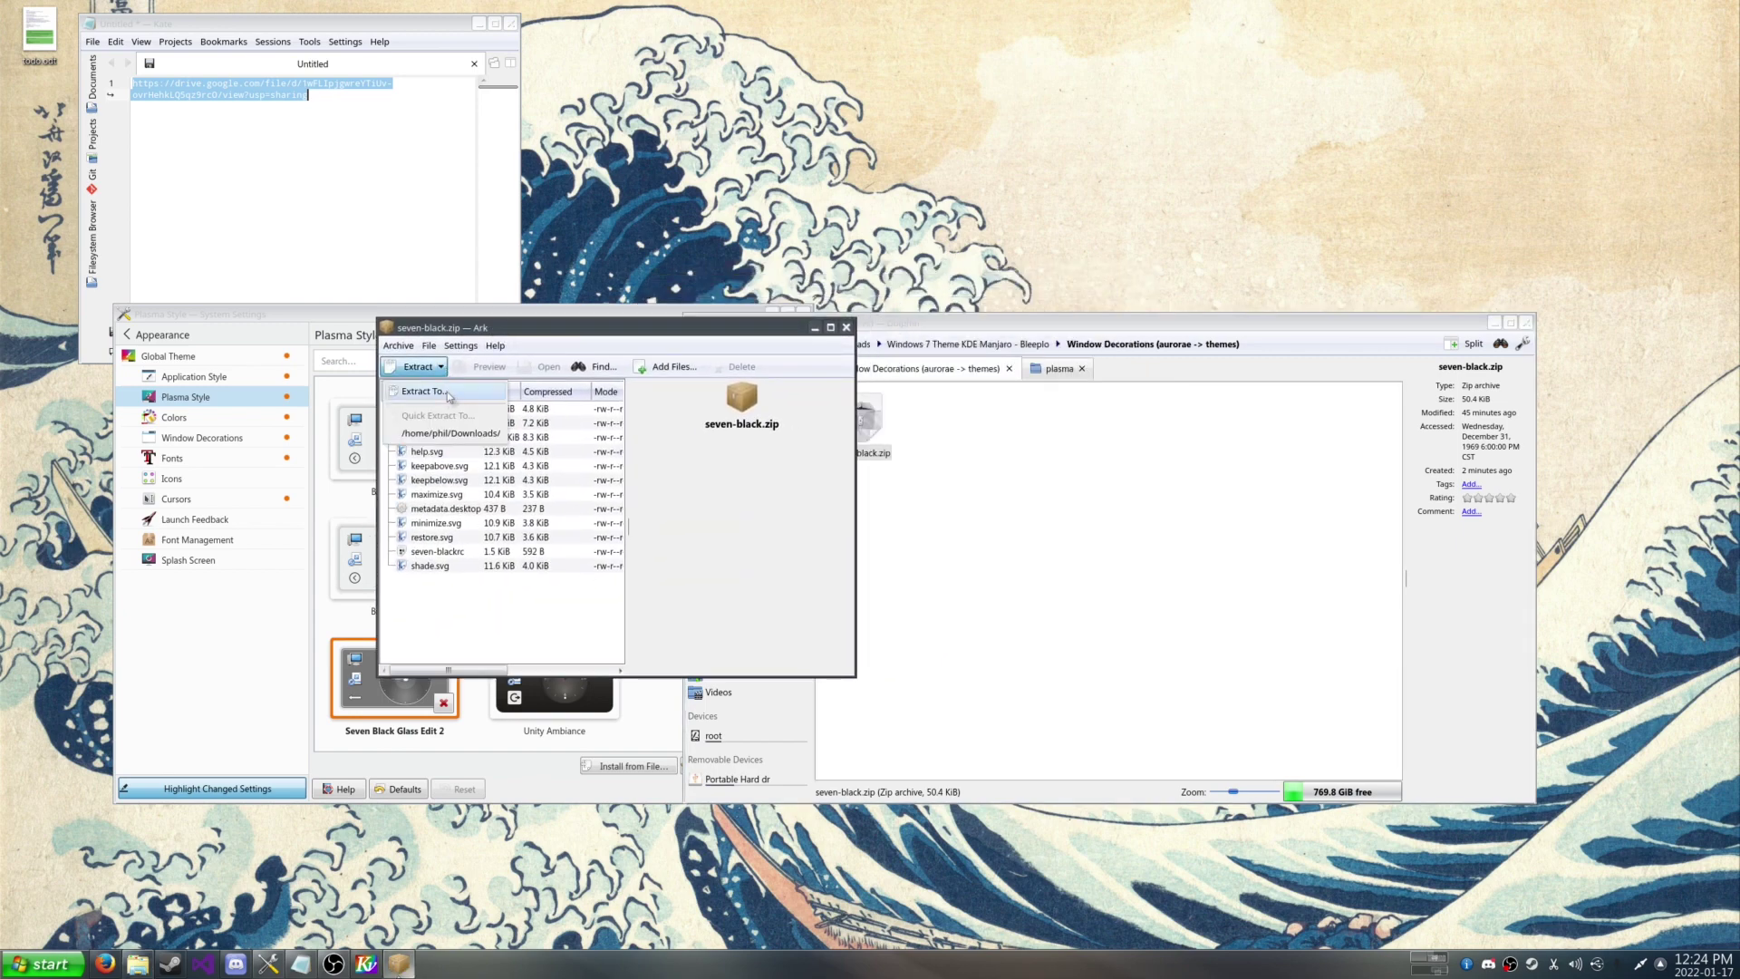
pyautogui.click(451, 434)
pyautogui.click(846, 328)
# Step: Copy the extracted seven-black folder into ~/.local/share/aurorae/themes
pyautogui.click(727, 419)
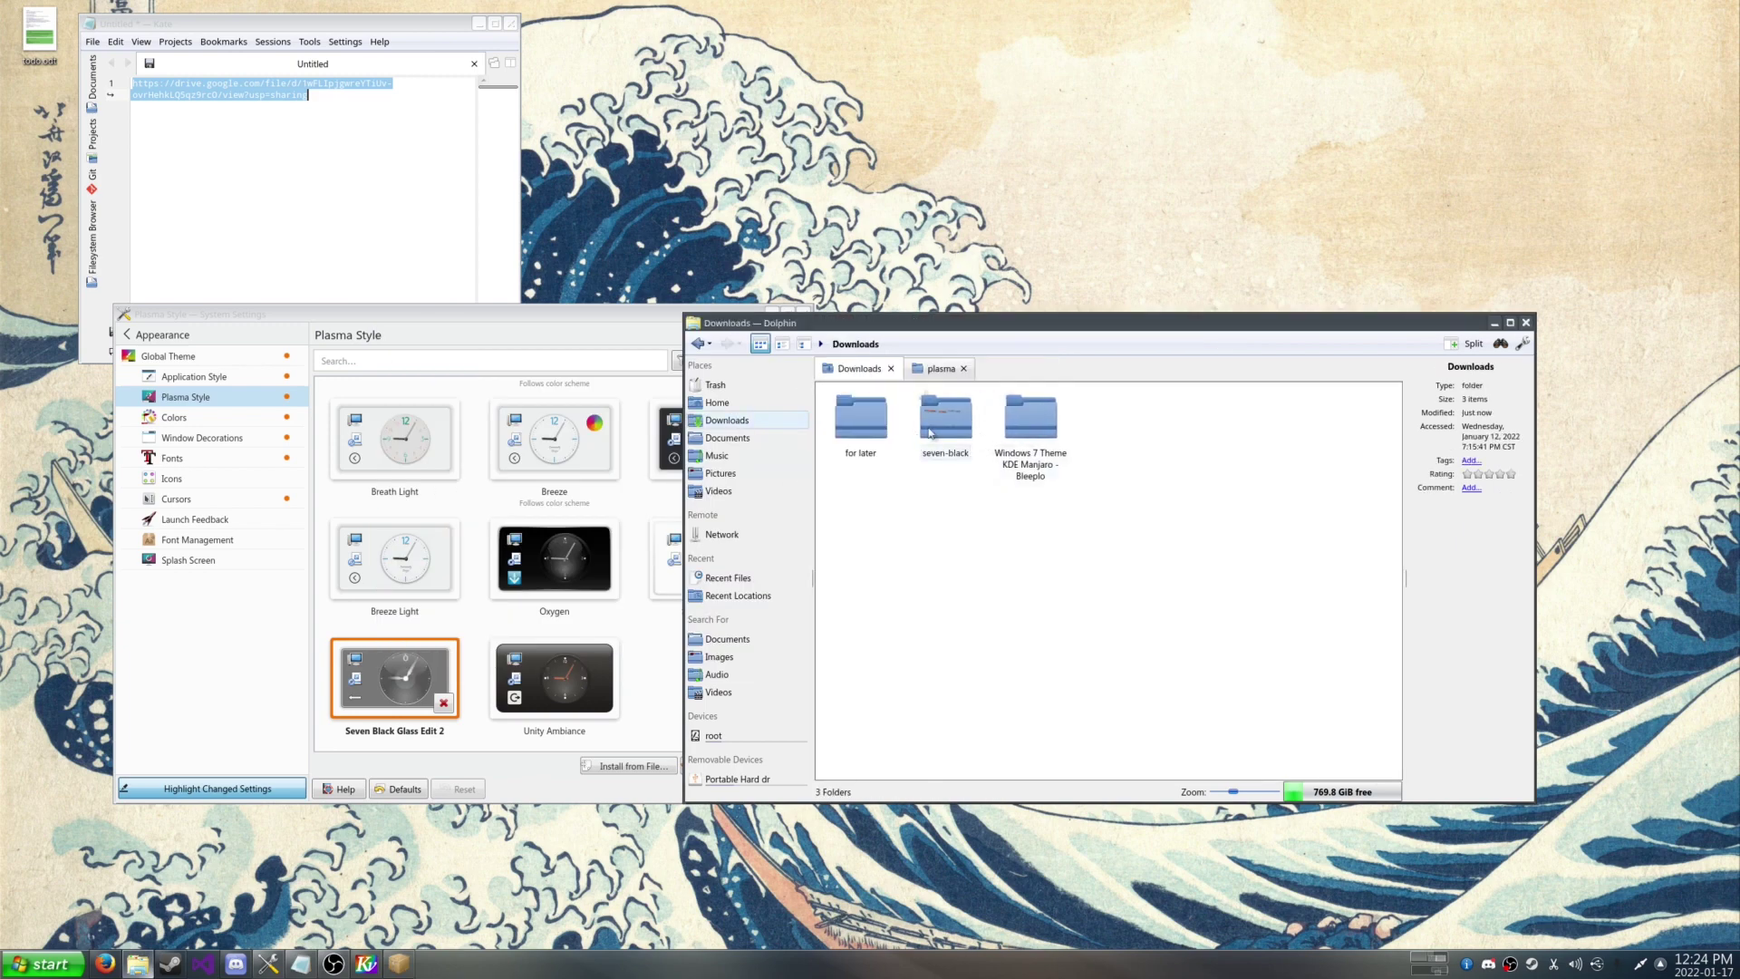
pyautogui.click(925, 372)
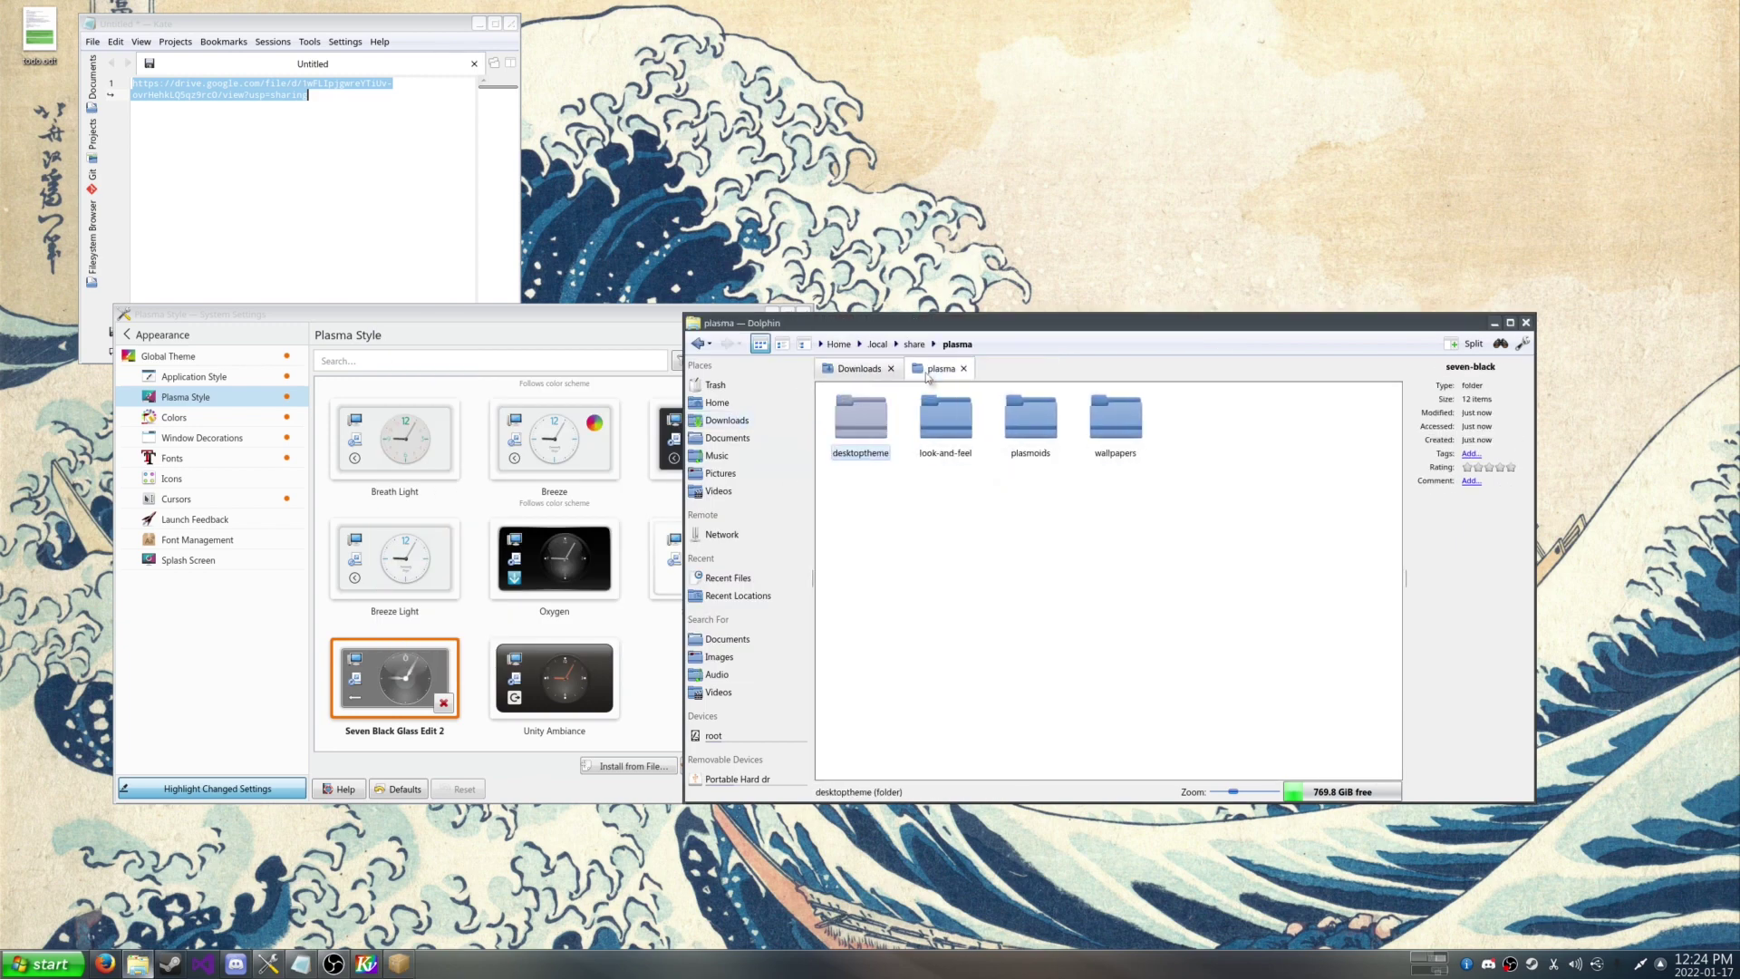
pyautogui.click(915, 344)
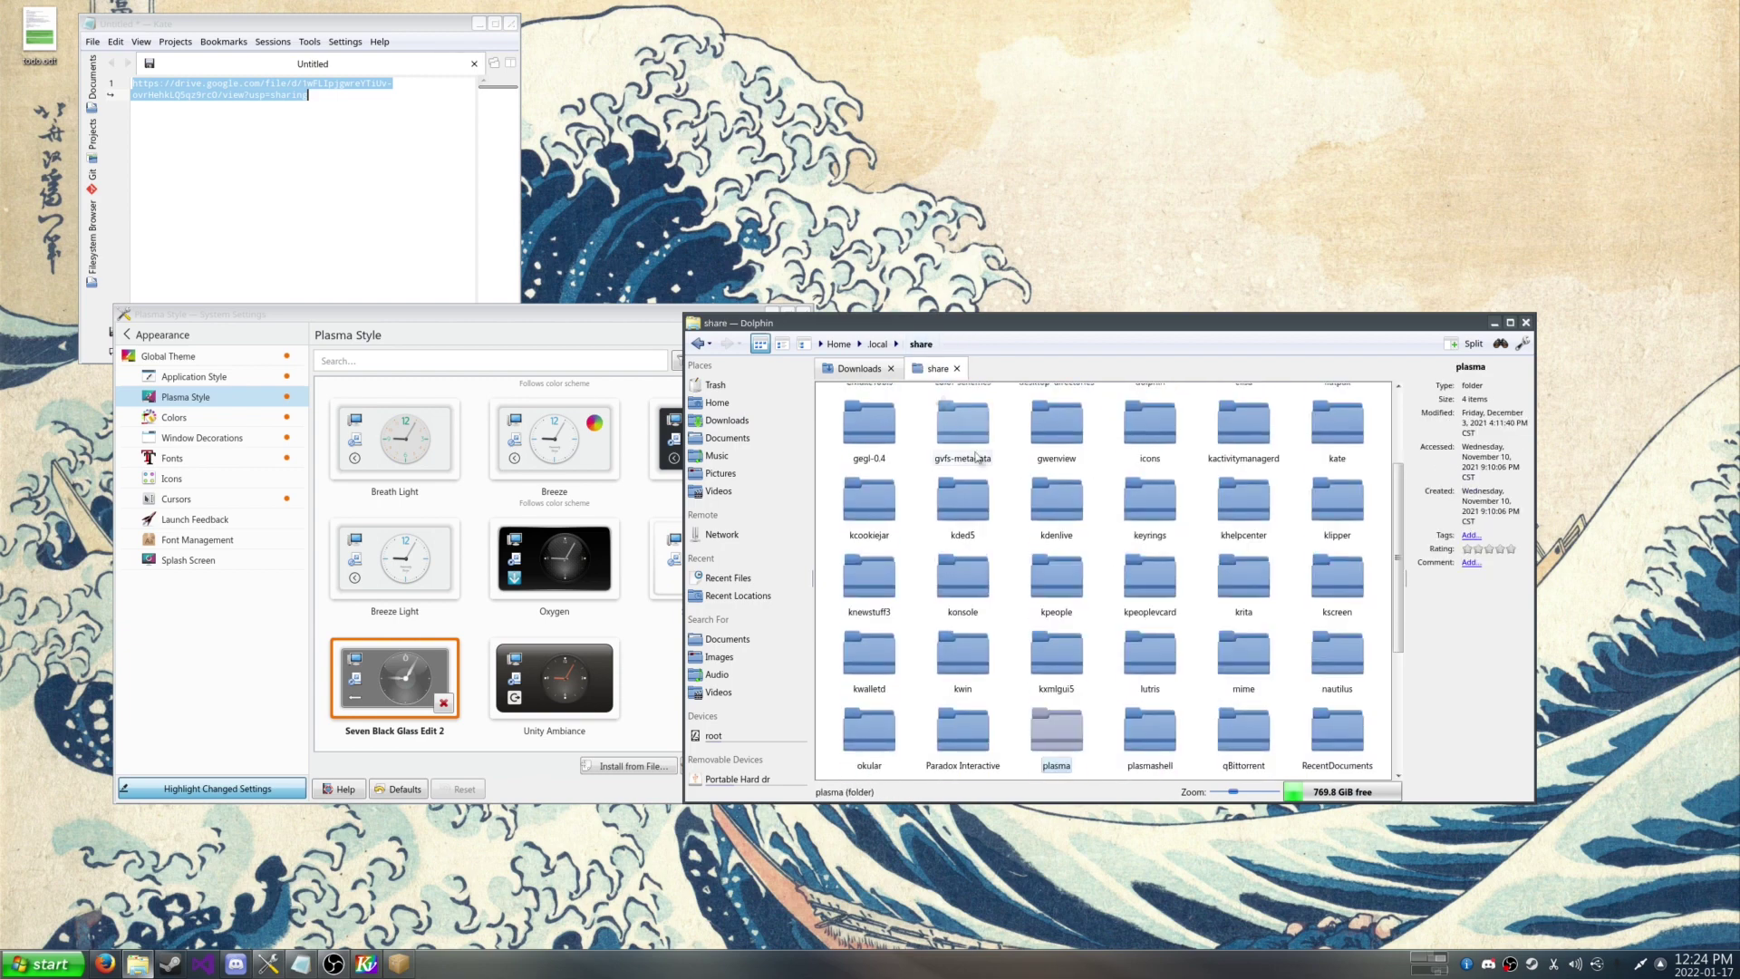
pyautogui.scroll(3, 1233, 433)
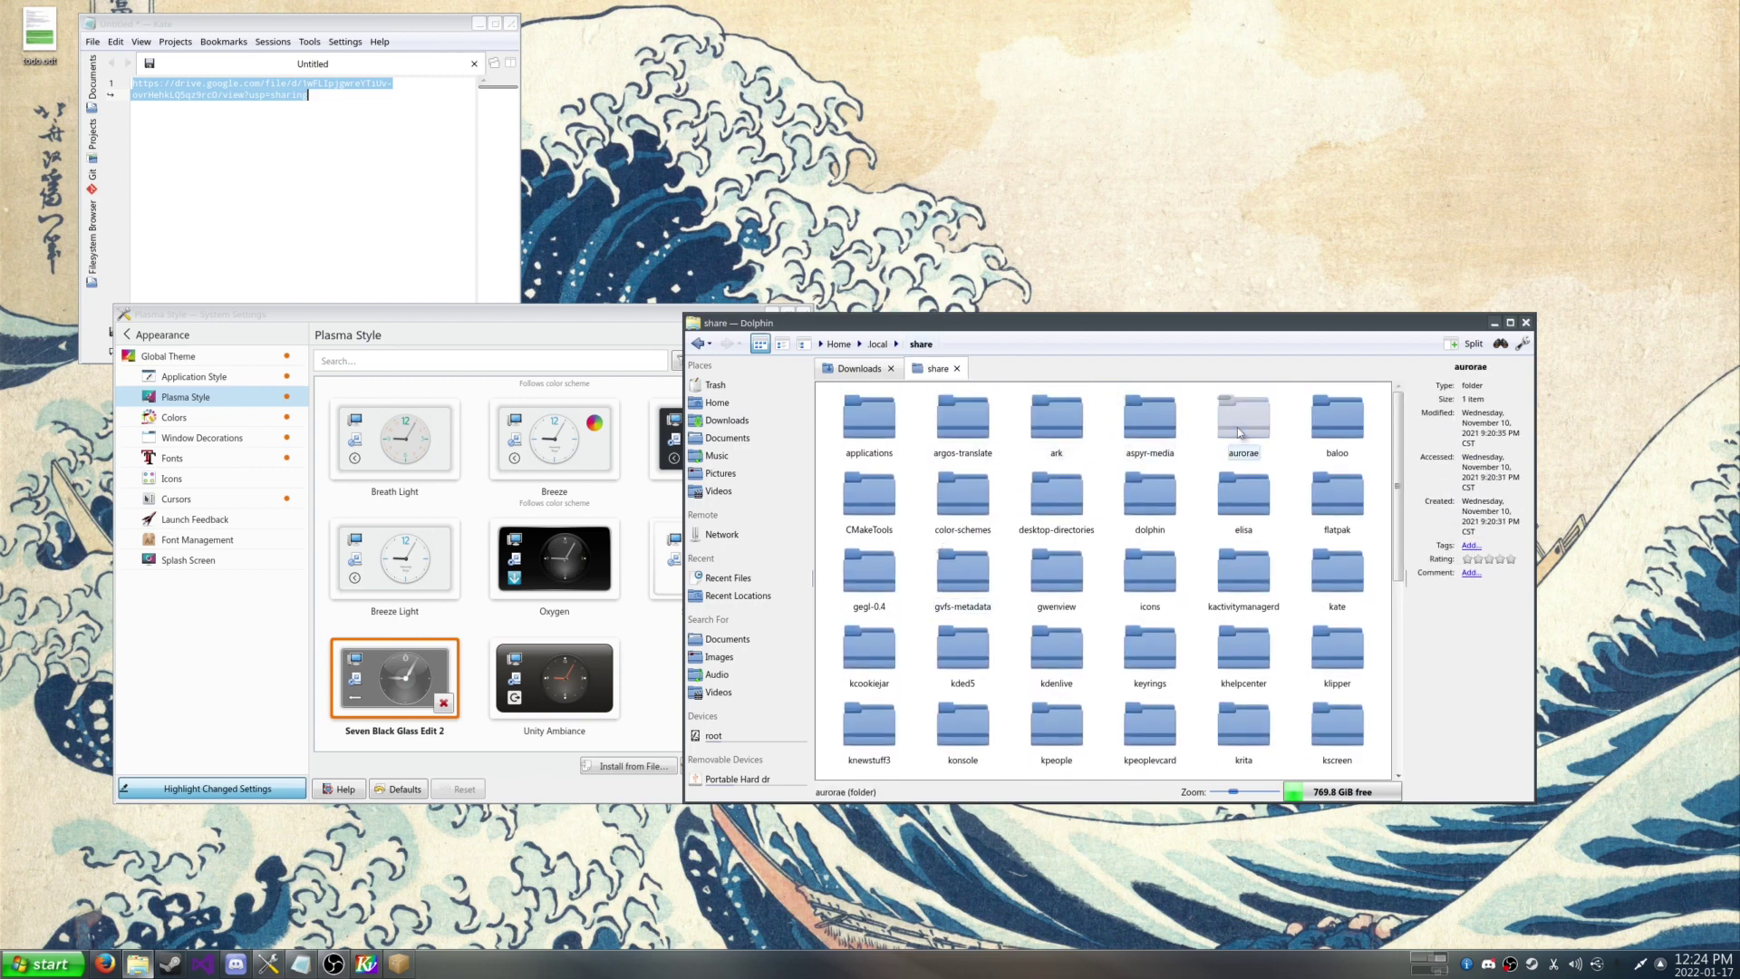
pyautogui.click(1232, 433)
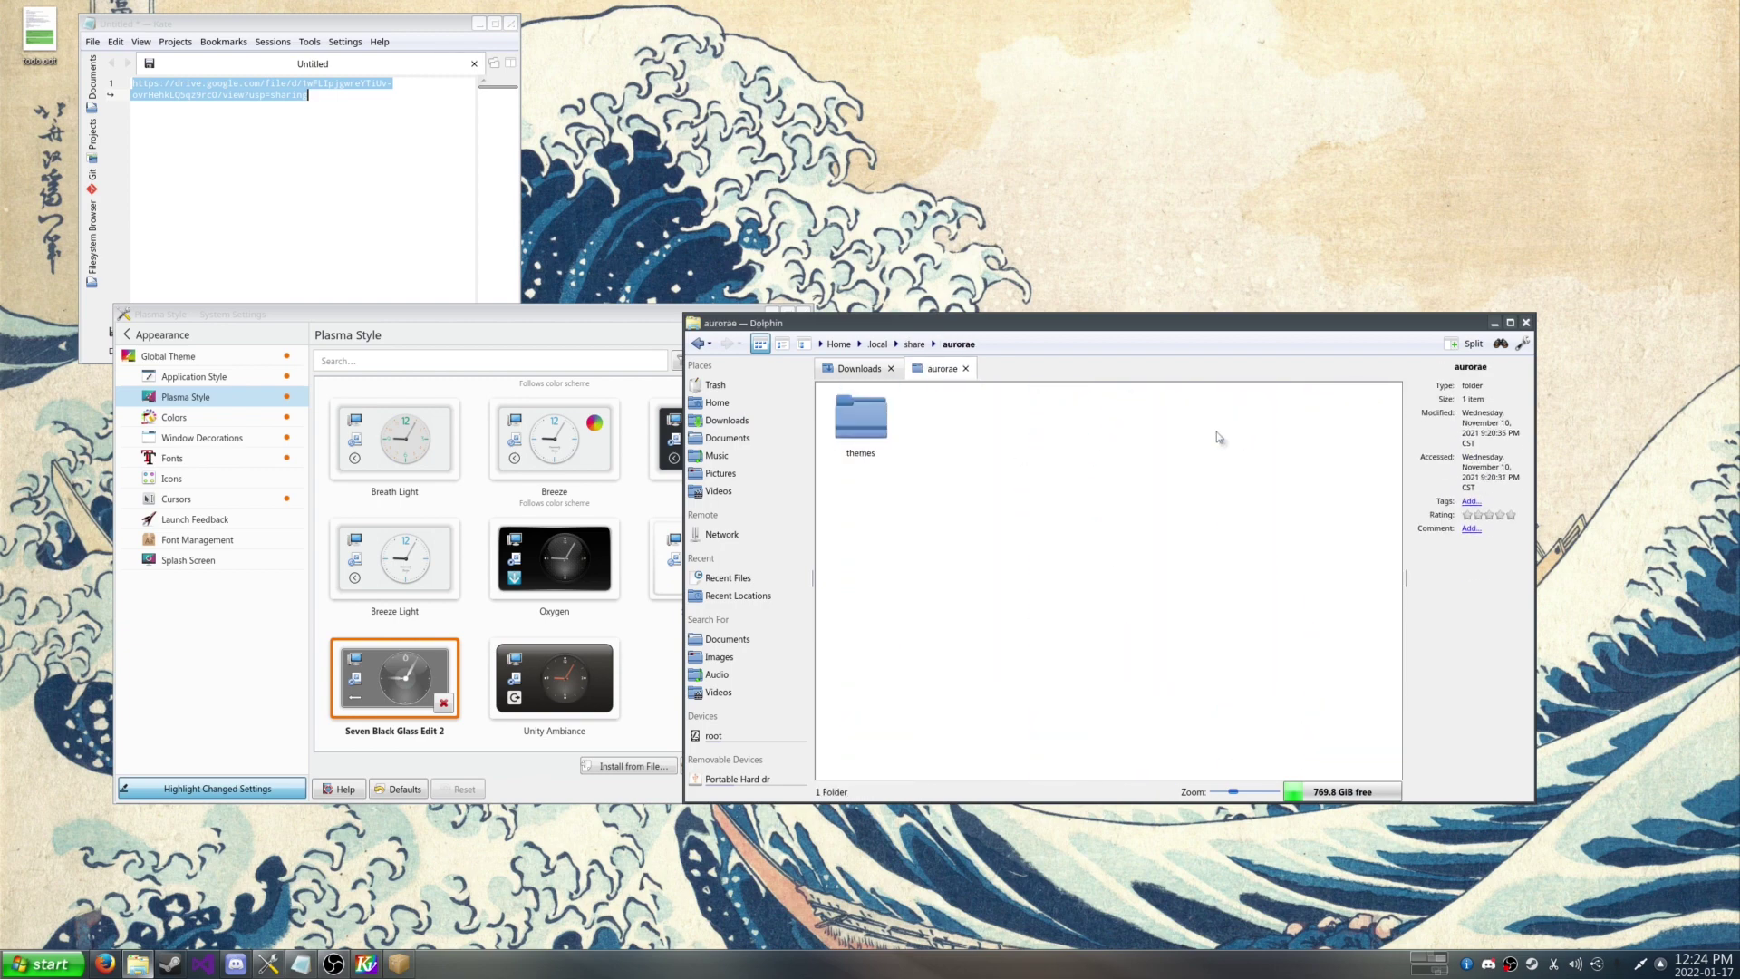
pyautogui.click(866, 425)
pyautogui.click(857, 368)
pyautogui.moveTo(946, 421); pyautogui.dragTo(964, 486)
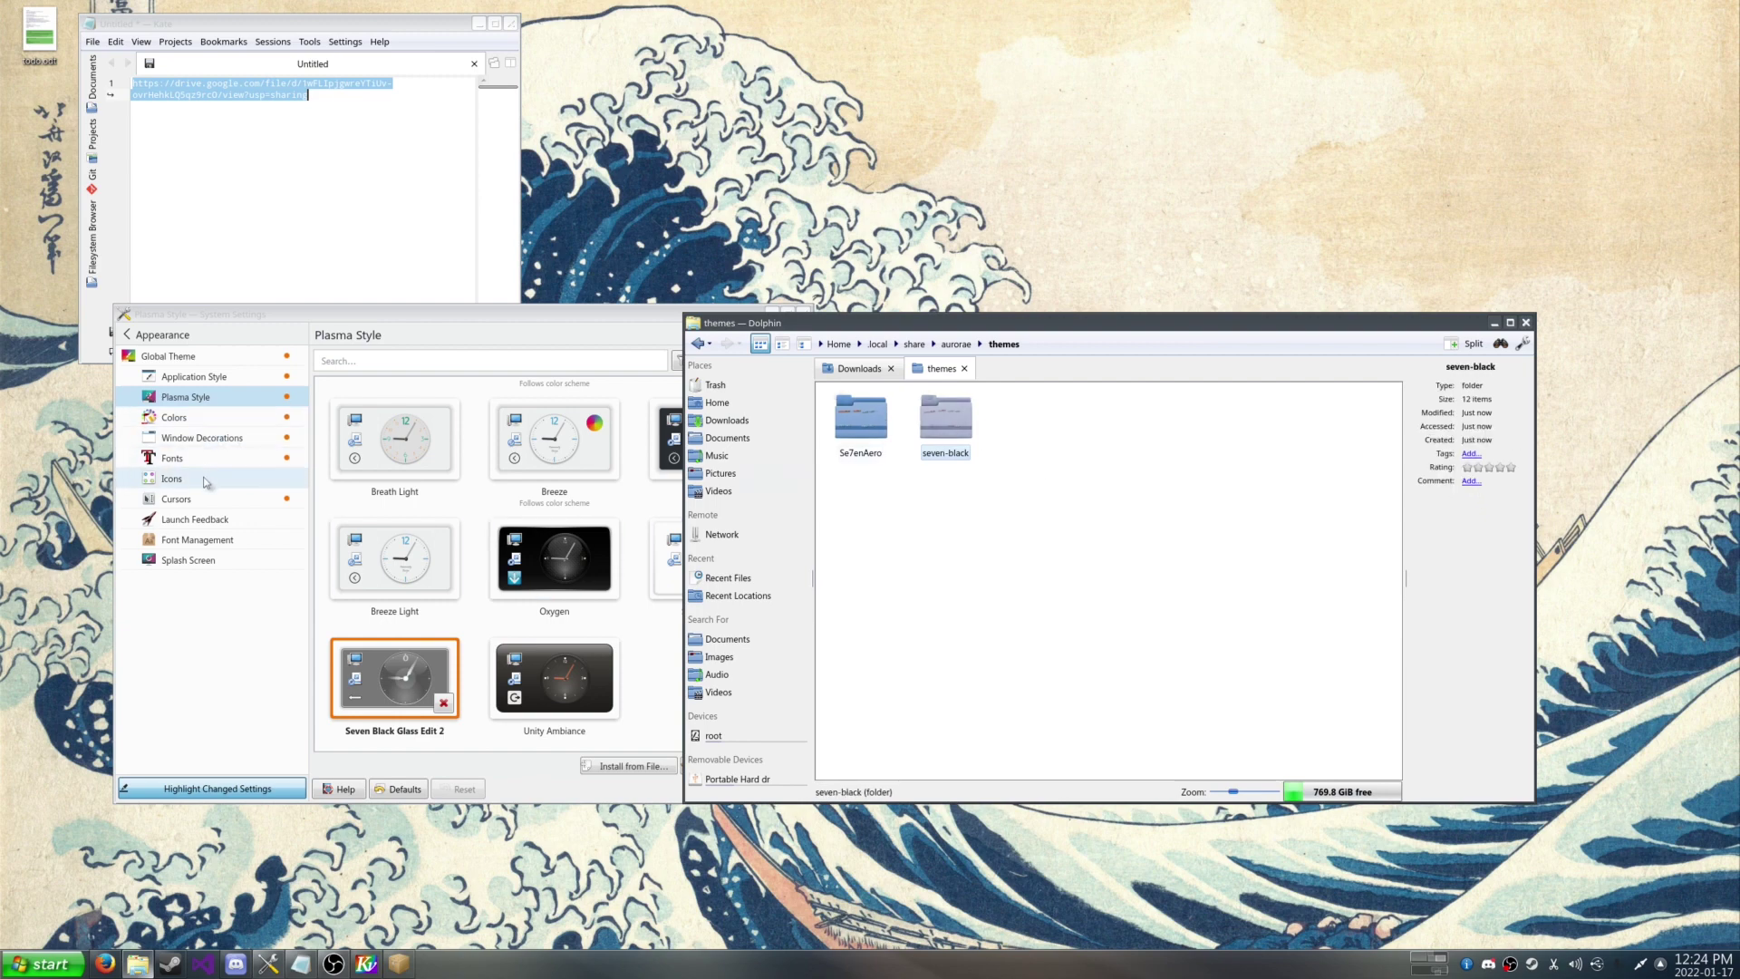
# Step: Apply Seven Black Glass Edit as the window decoration theme
pyautogui.click(199, 440)
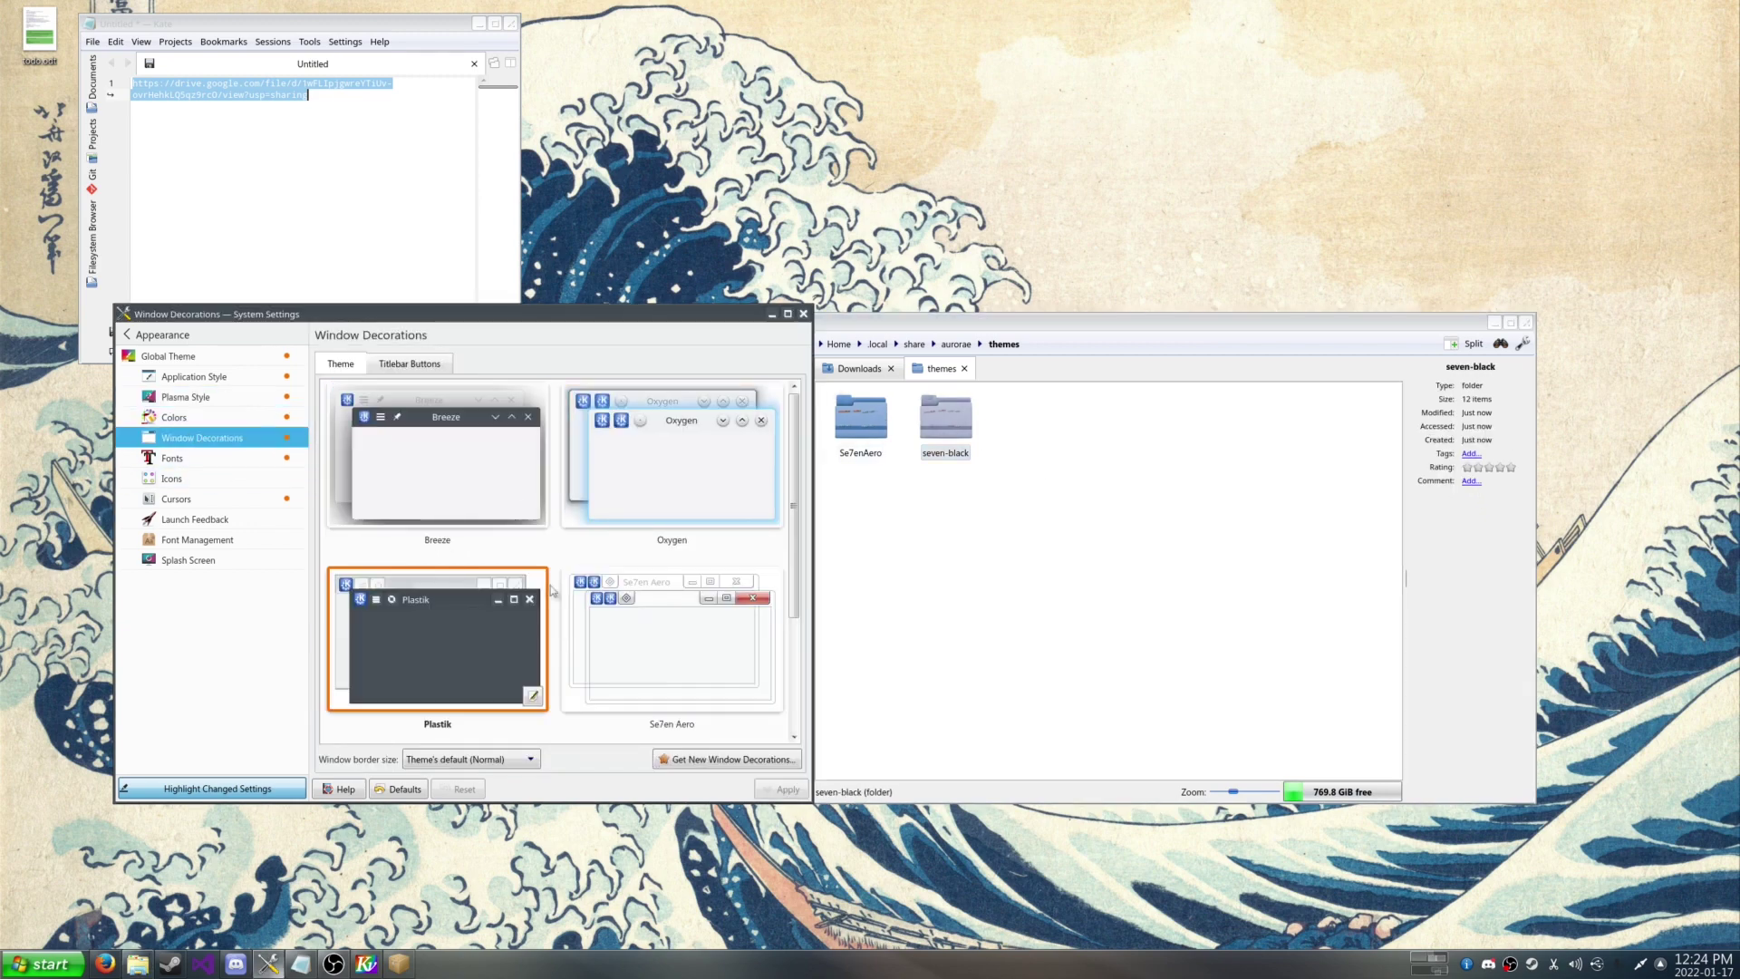
pyautogui.scroll(-2, 581, 600)
pyautogui.click(496, 635)
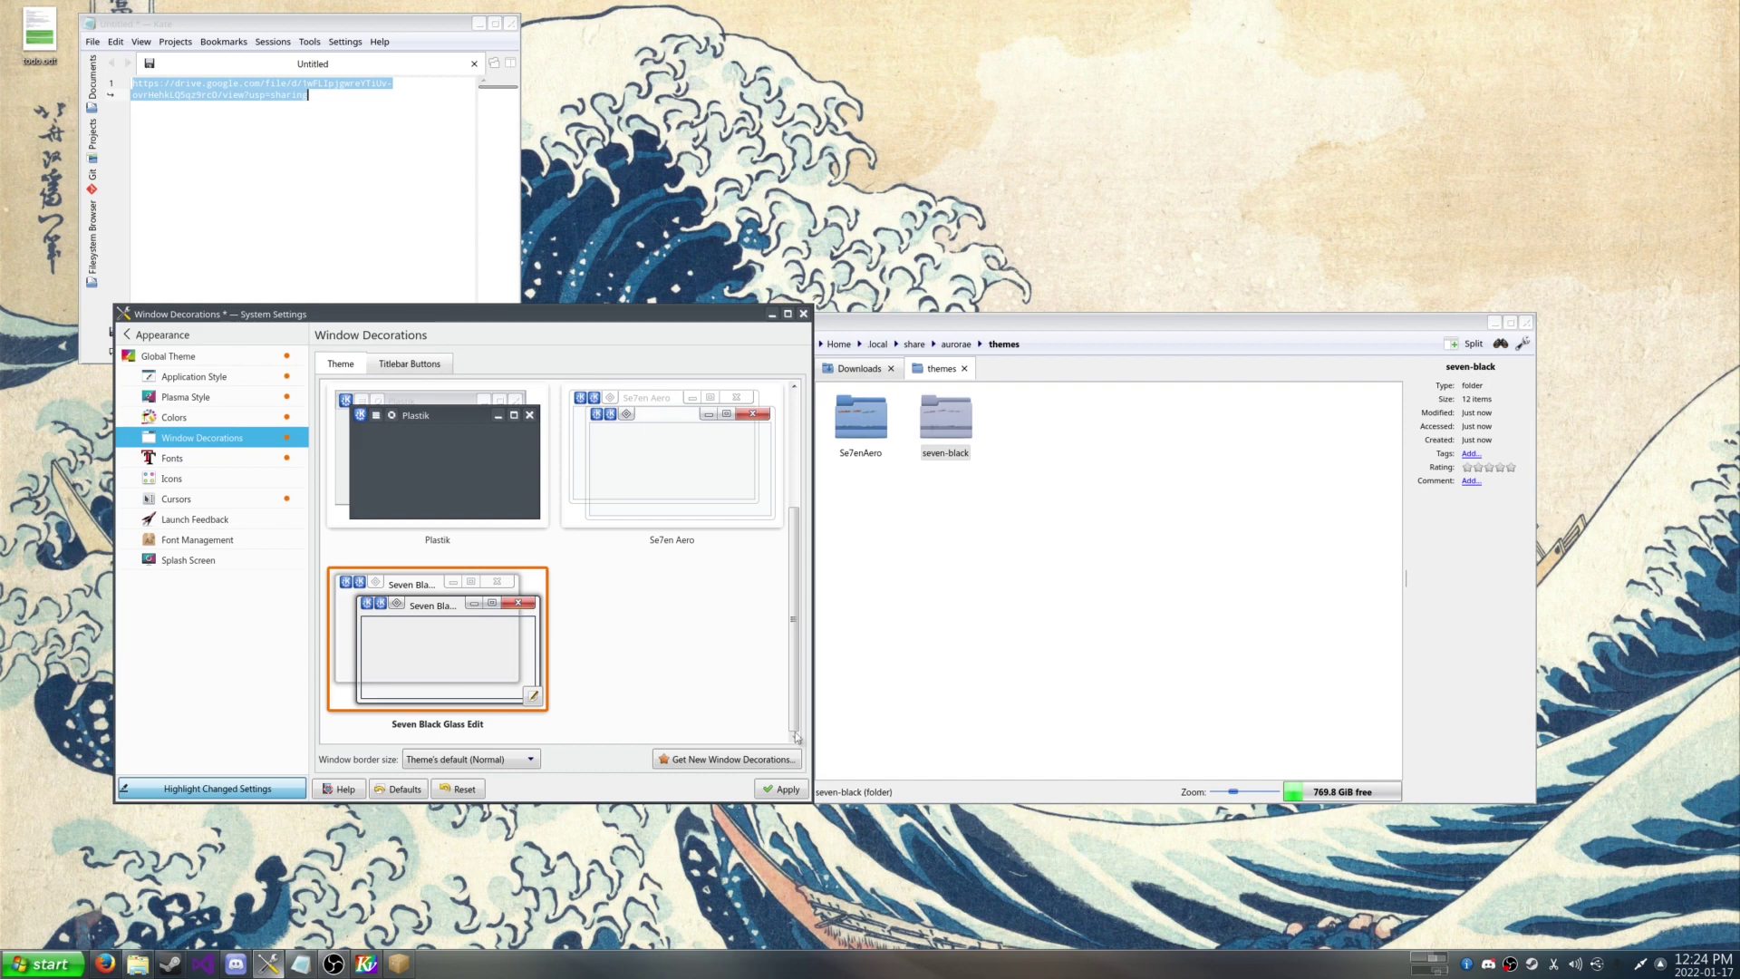
pyautogui.click(766, 790)
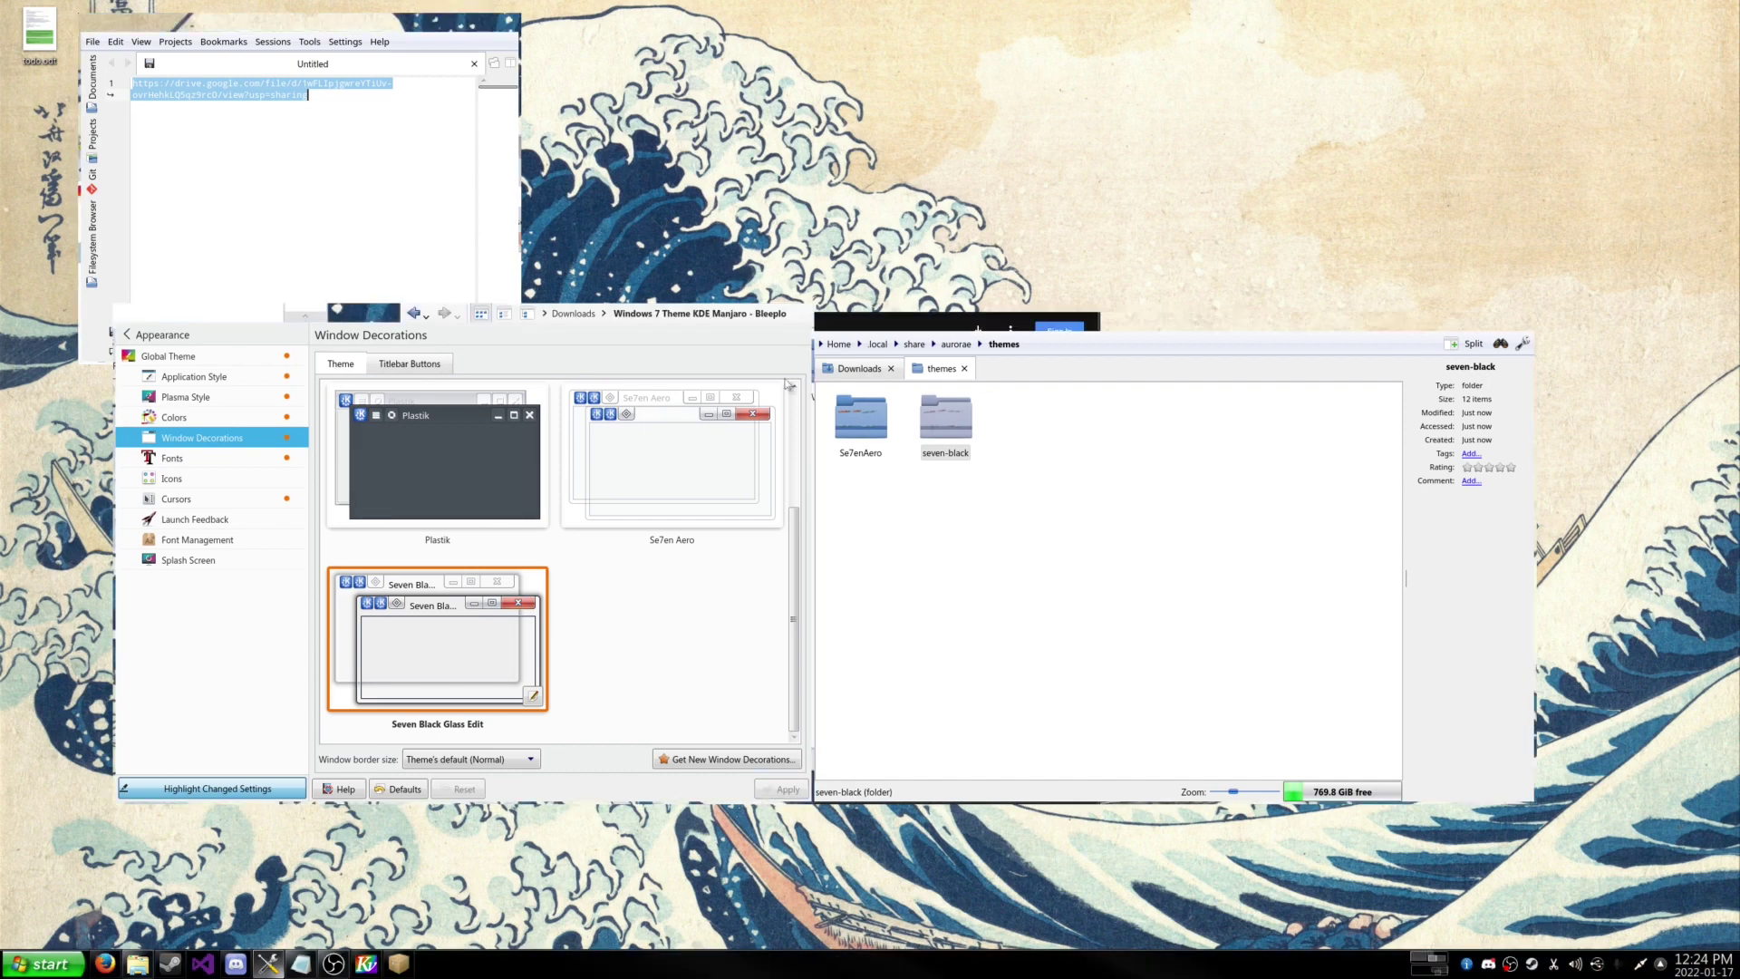
pyautogui.click(1004, 419)
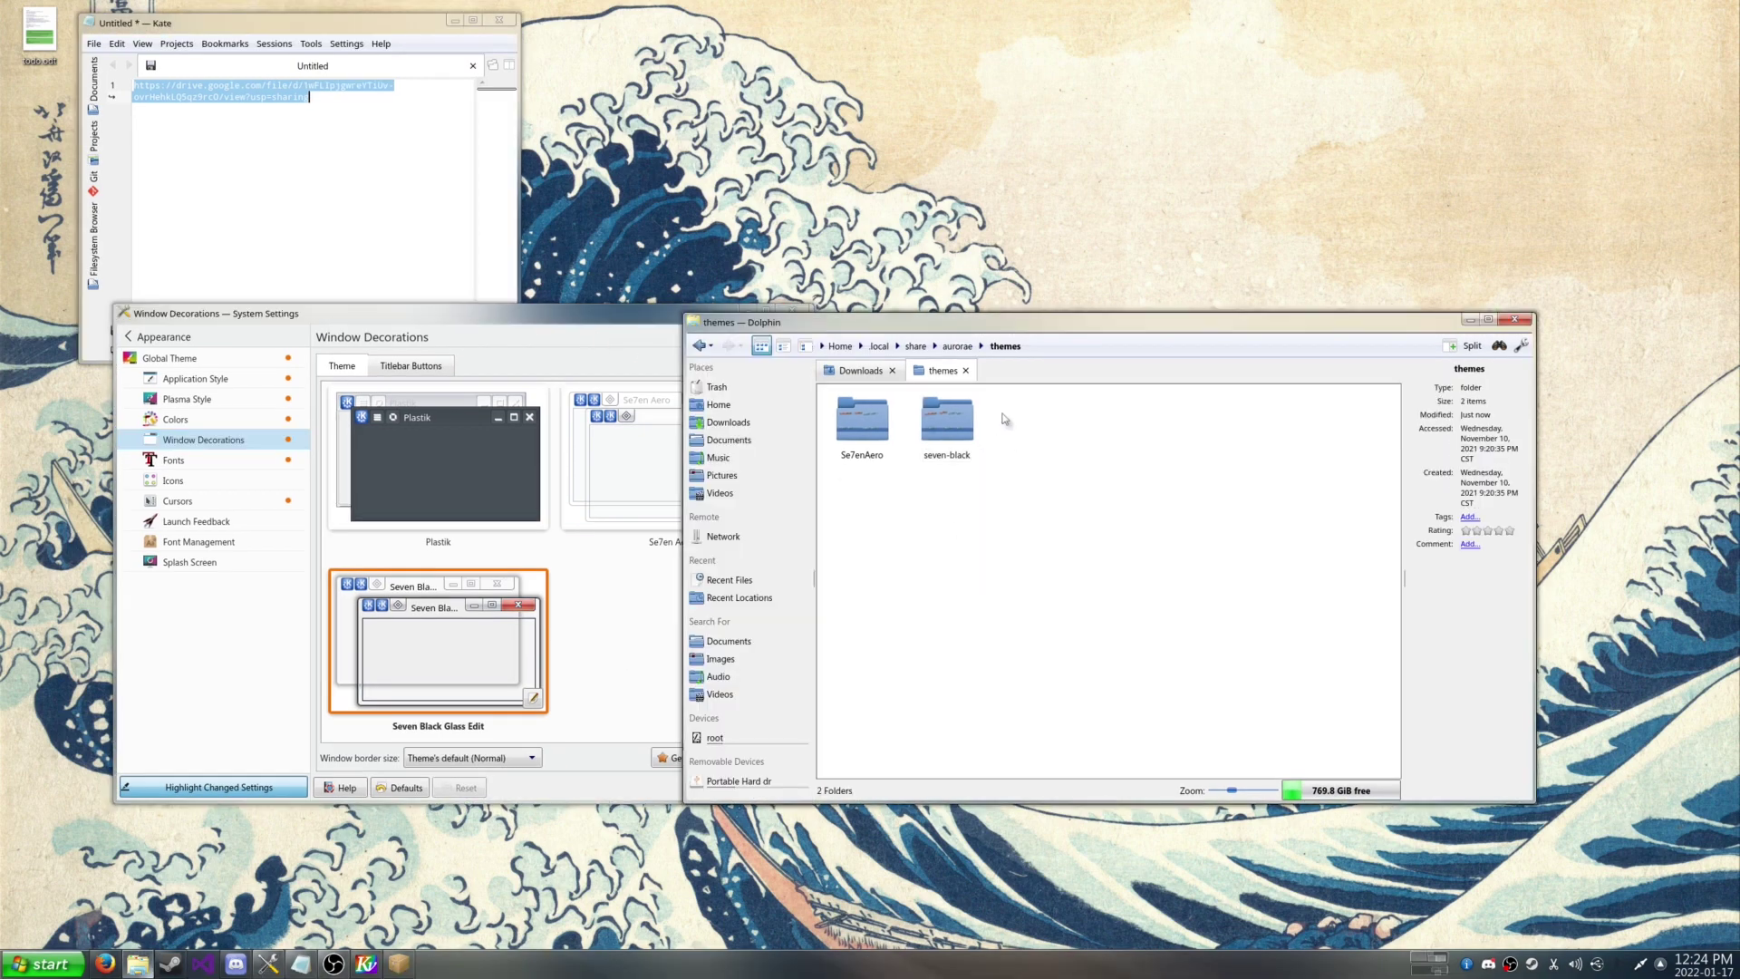
# Step: Open Downloads > Windows 7 Theme KDE Manjaro - Bleeplo > cursors and inspect the aerodrop archive in Ark
pyautogui.click(860, 371)
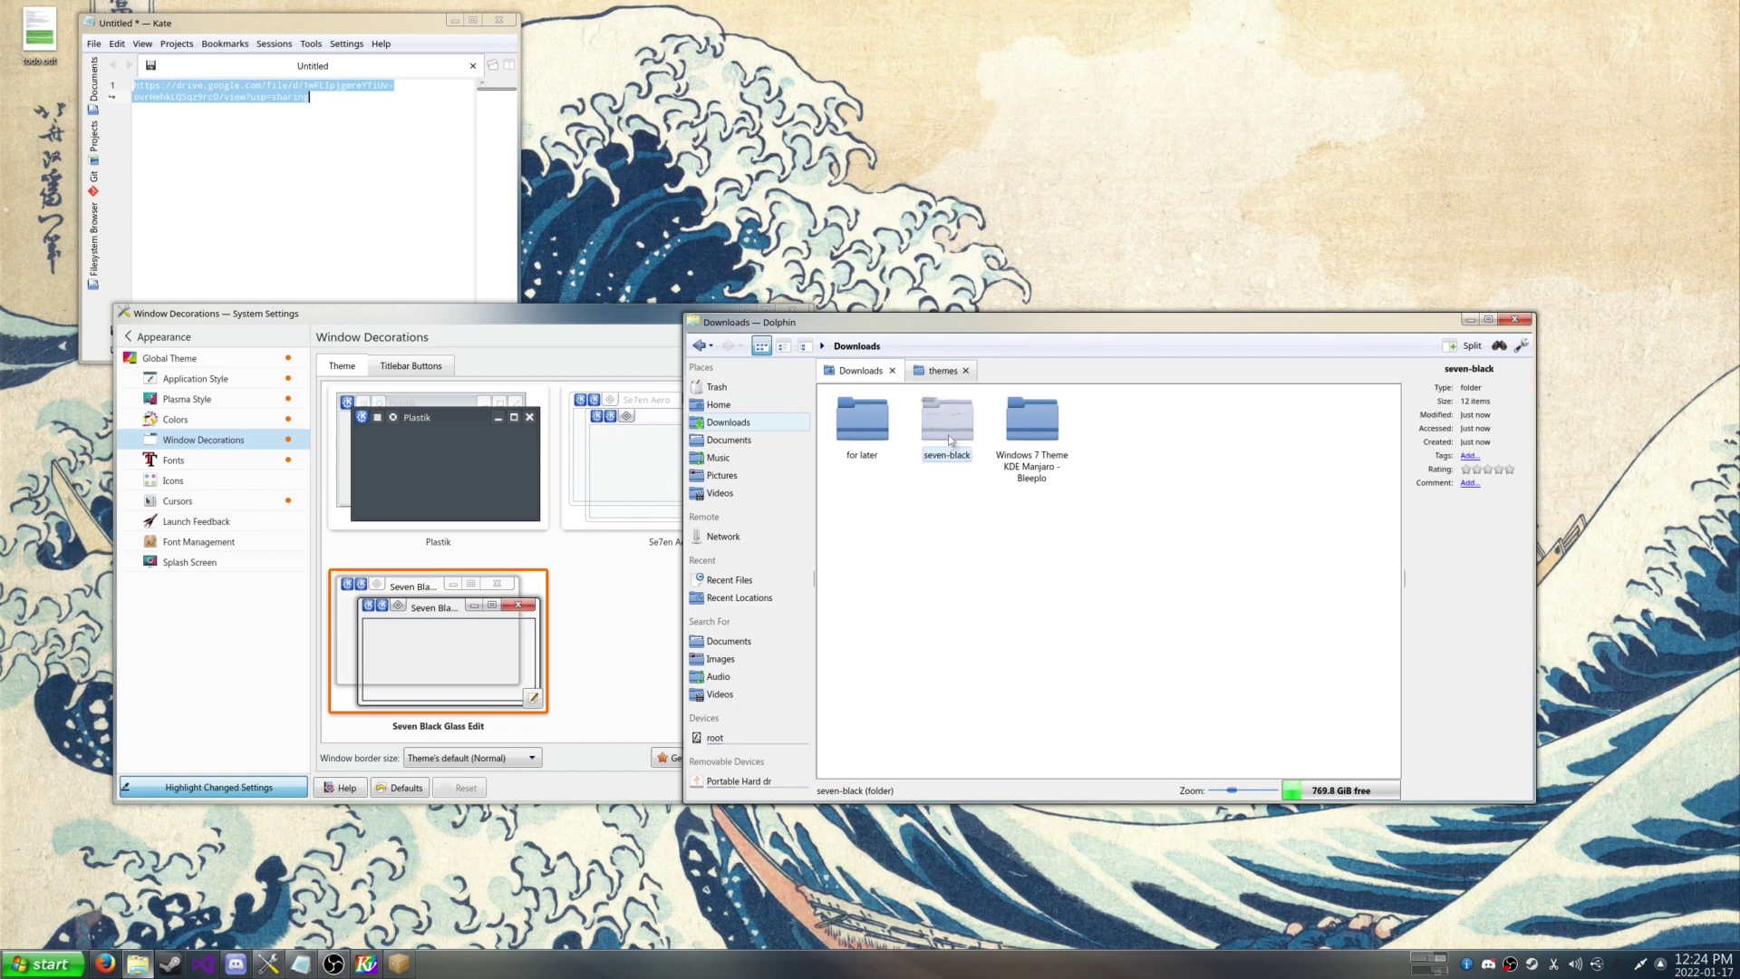
pyautogui.click(1032, 418)
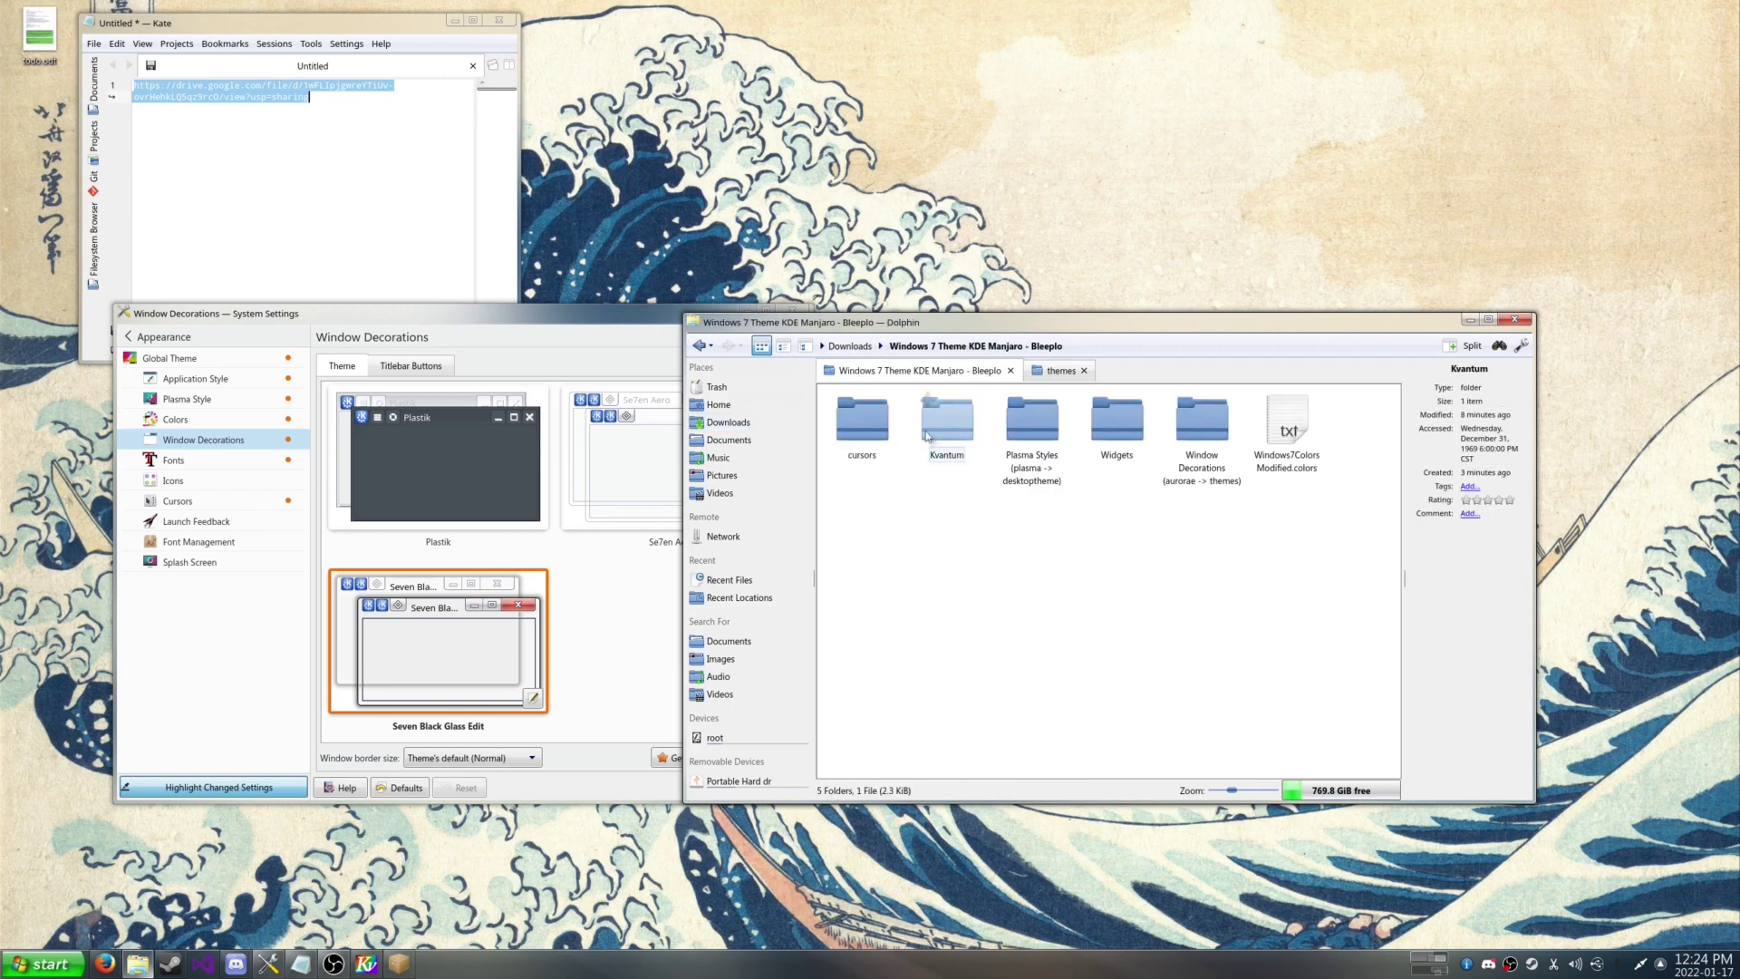
pyautogui.click(862, 418)
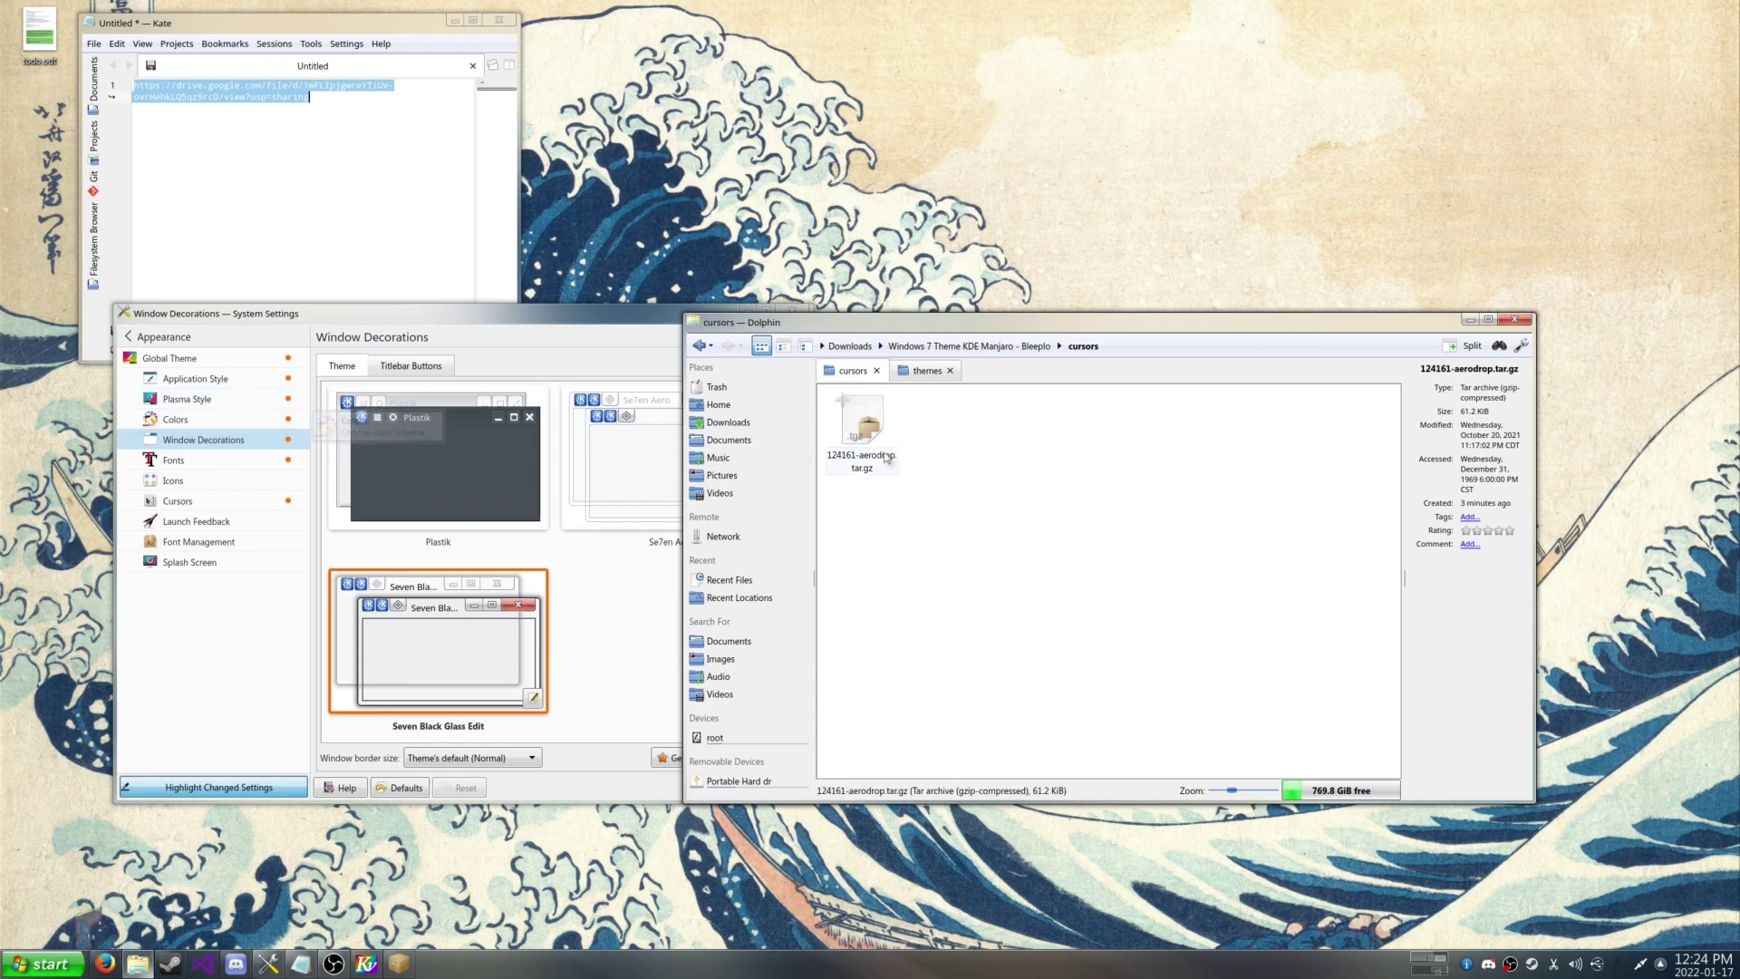
pyautogui.click(862, 434)
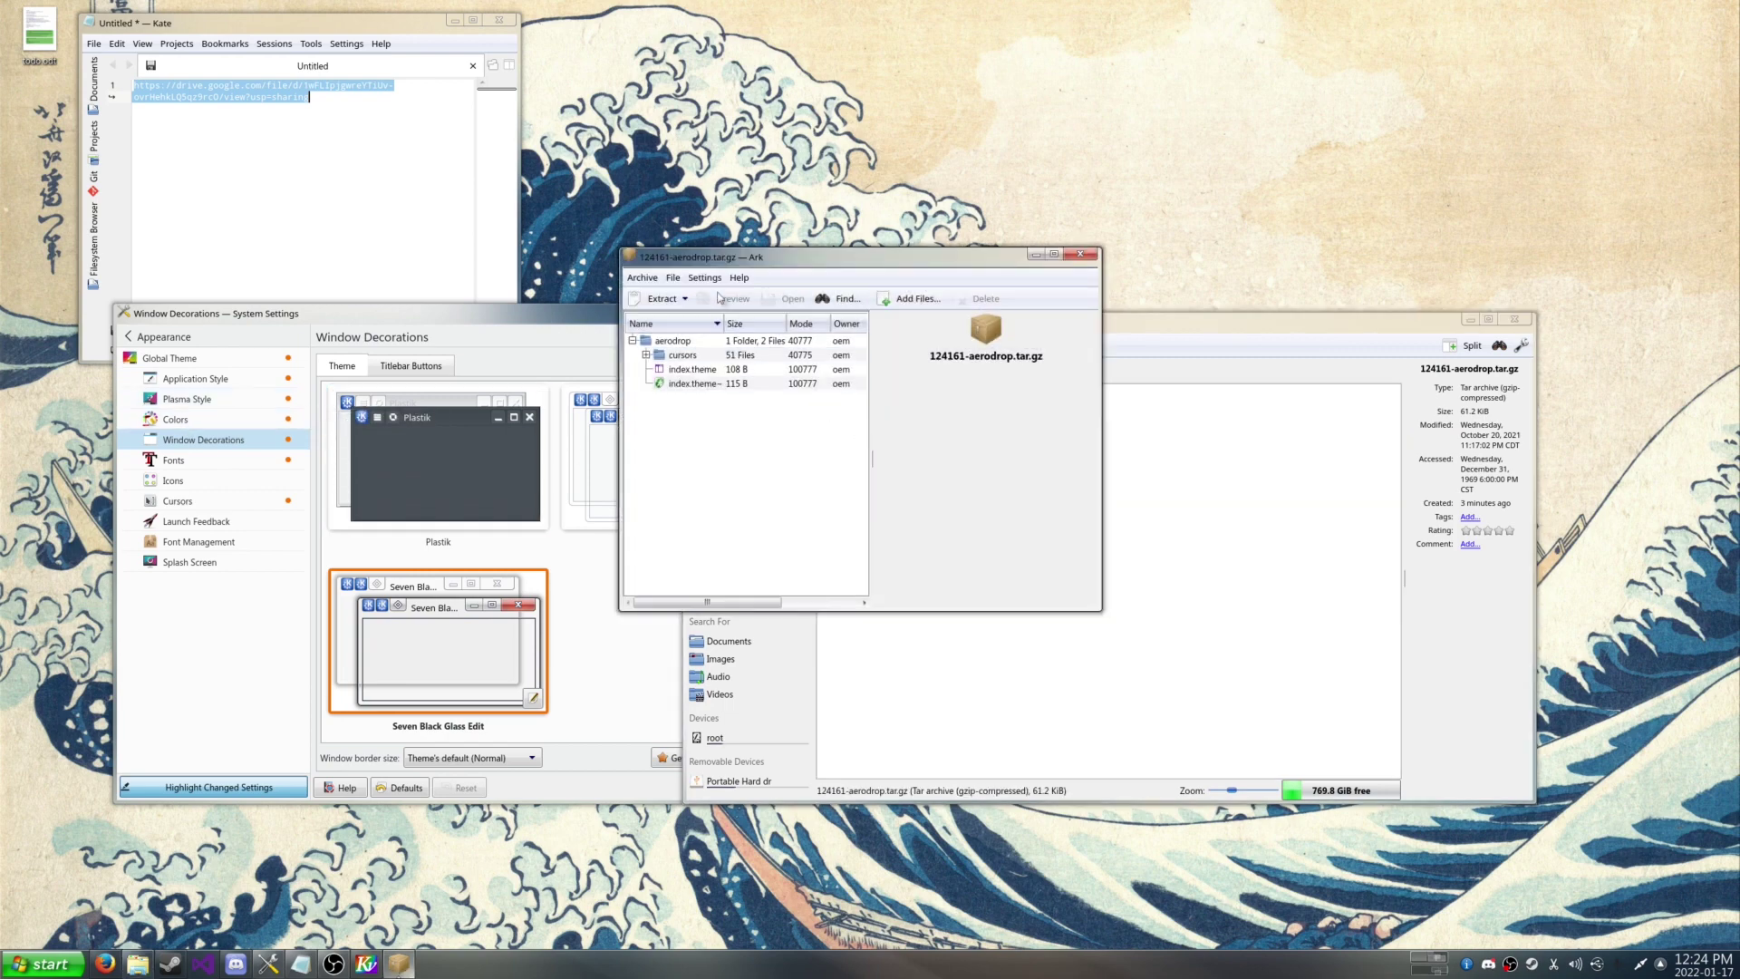
pyautogui.click(1080, 254)
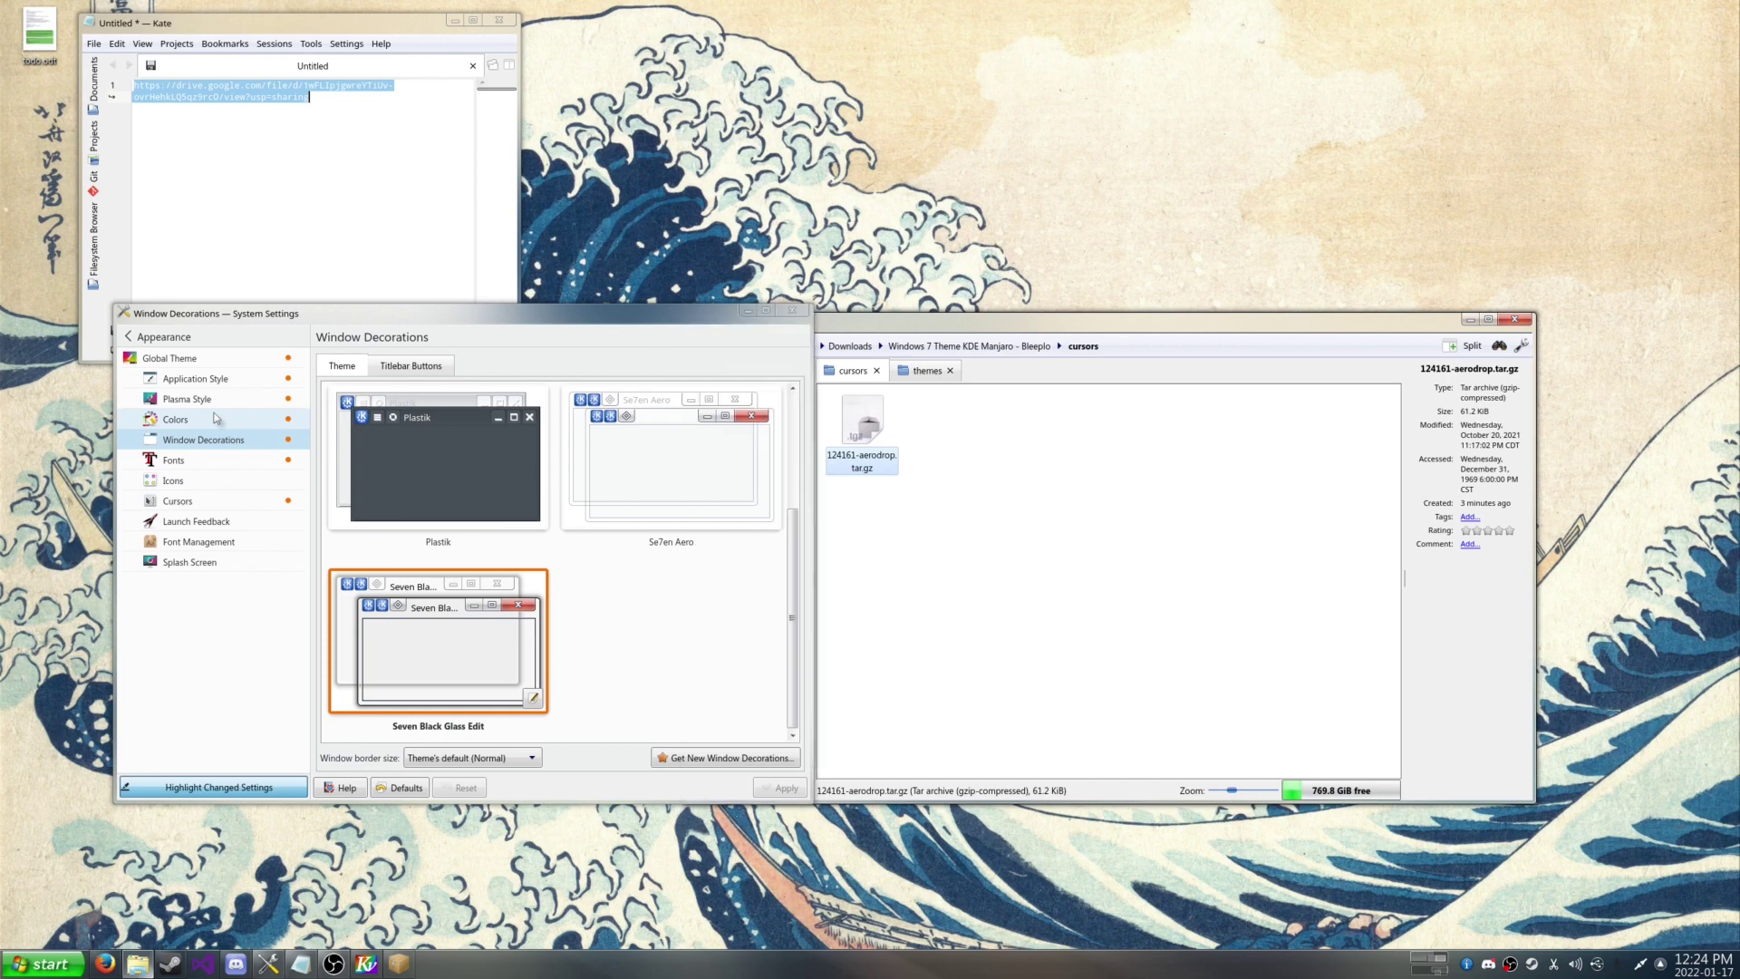
pyautogui.click(216, 418)
# Step: Install the Windows7ColorsModified.colors scheme from the Bleeplo theme folder in Downloads
pyautogui.scroll(-5, 531, 536)
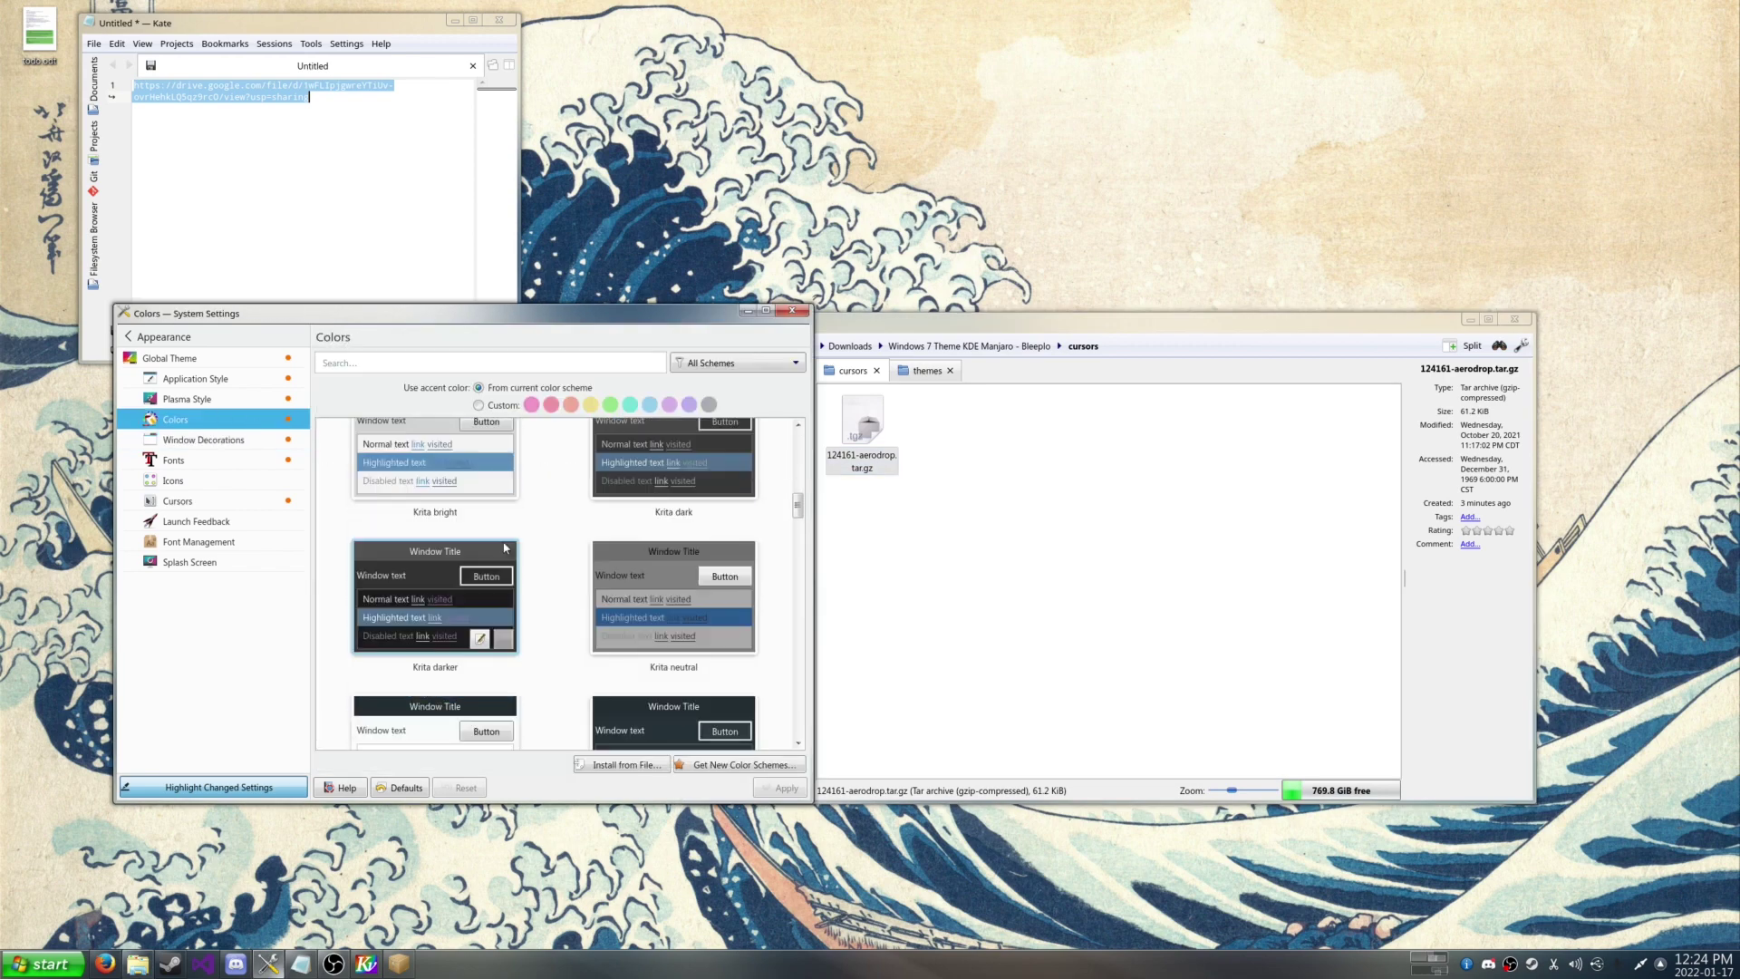
pyautogui.scroll(-10, 531, 536)
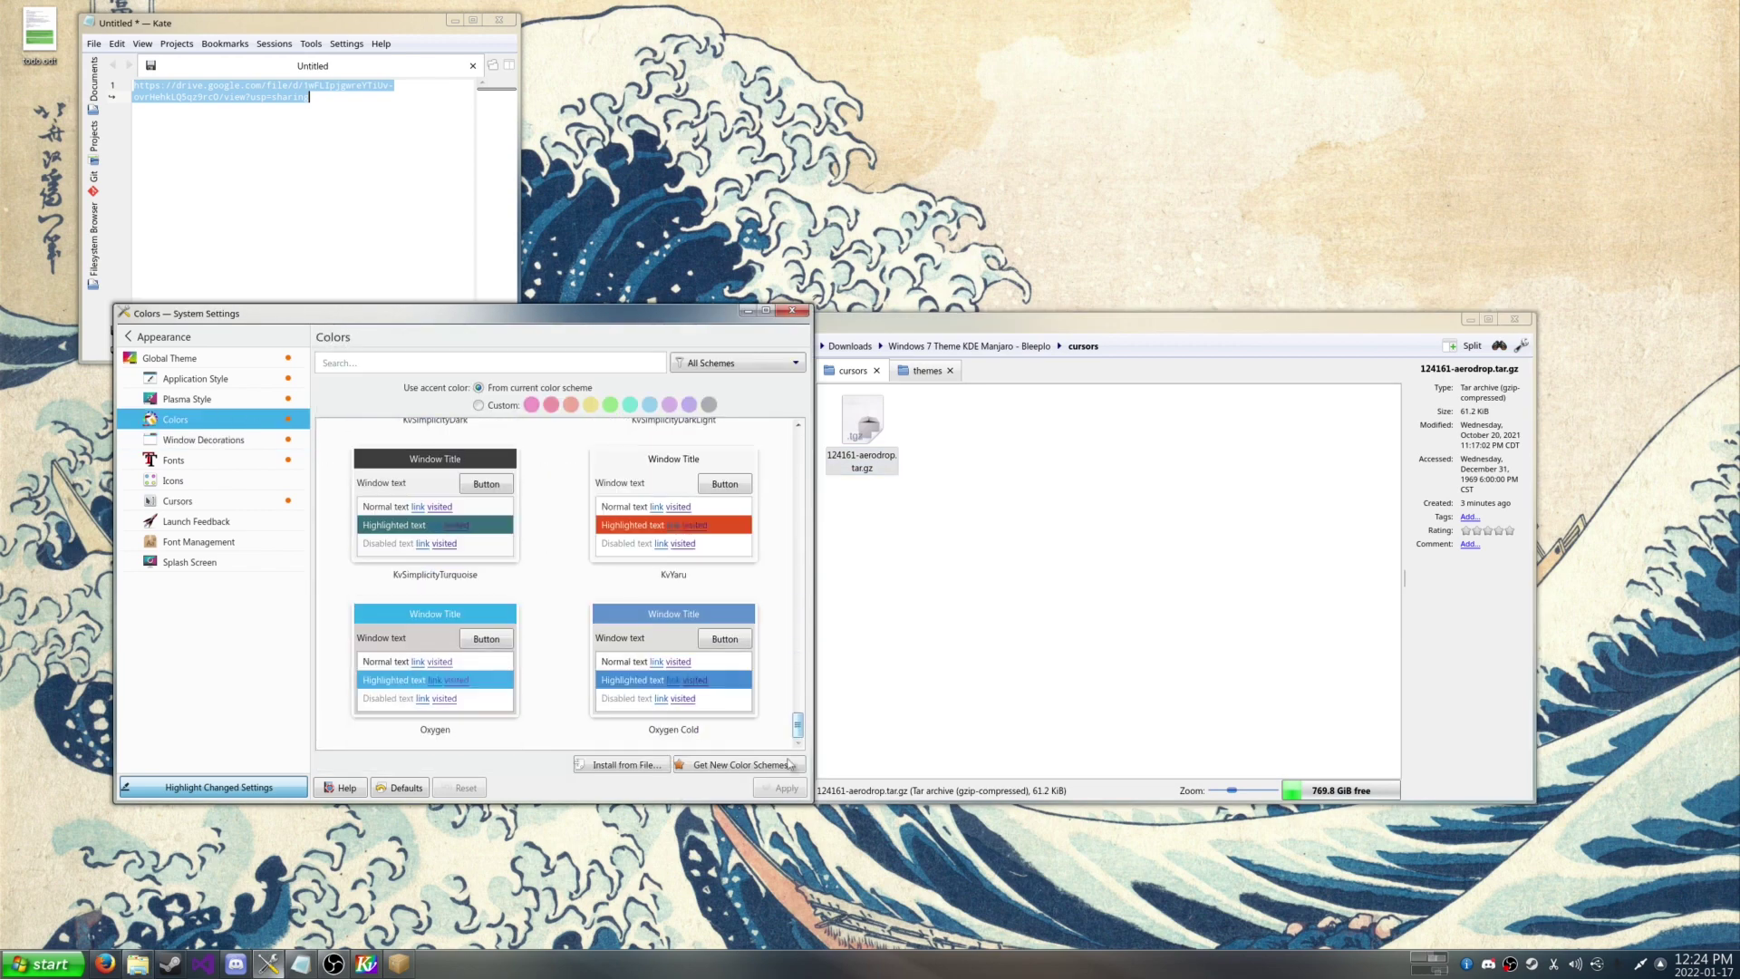
pyautogui.click(613, 764)
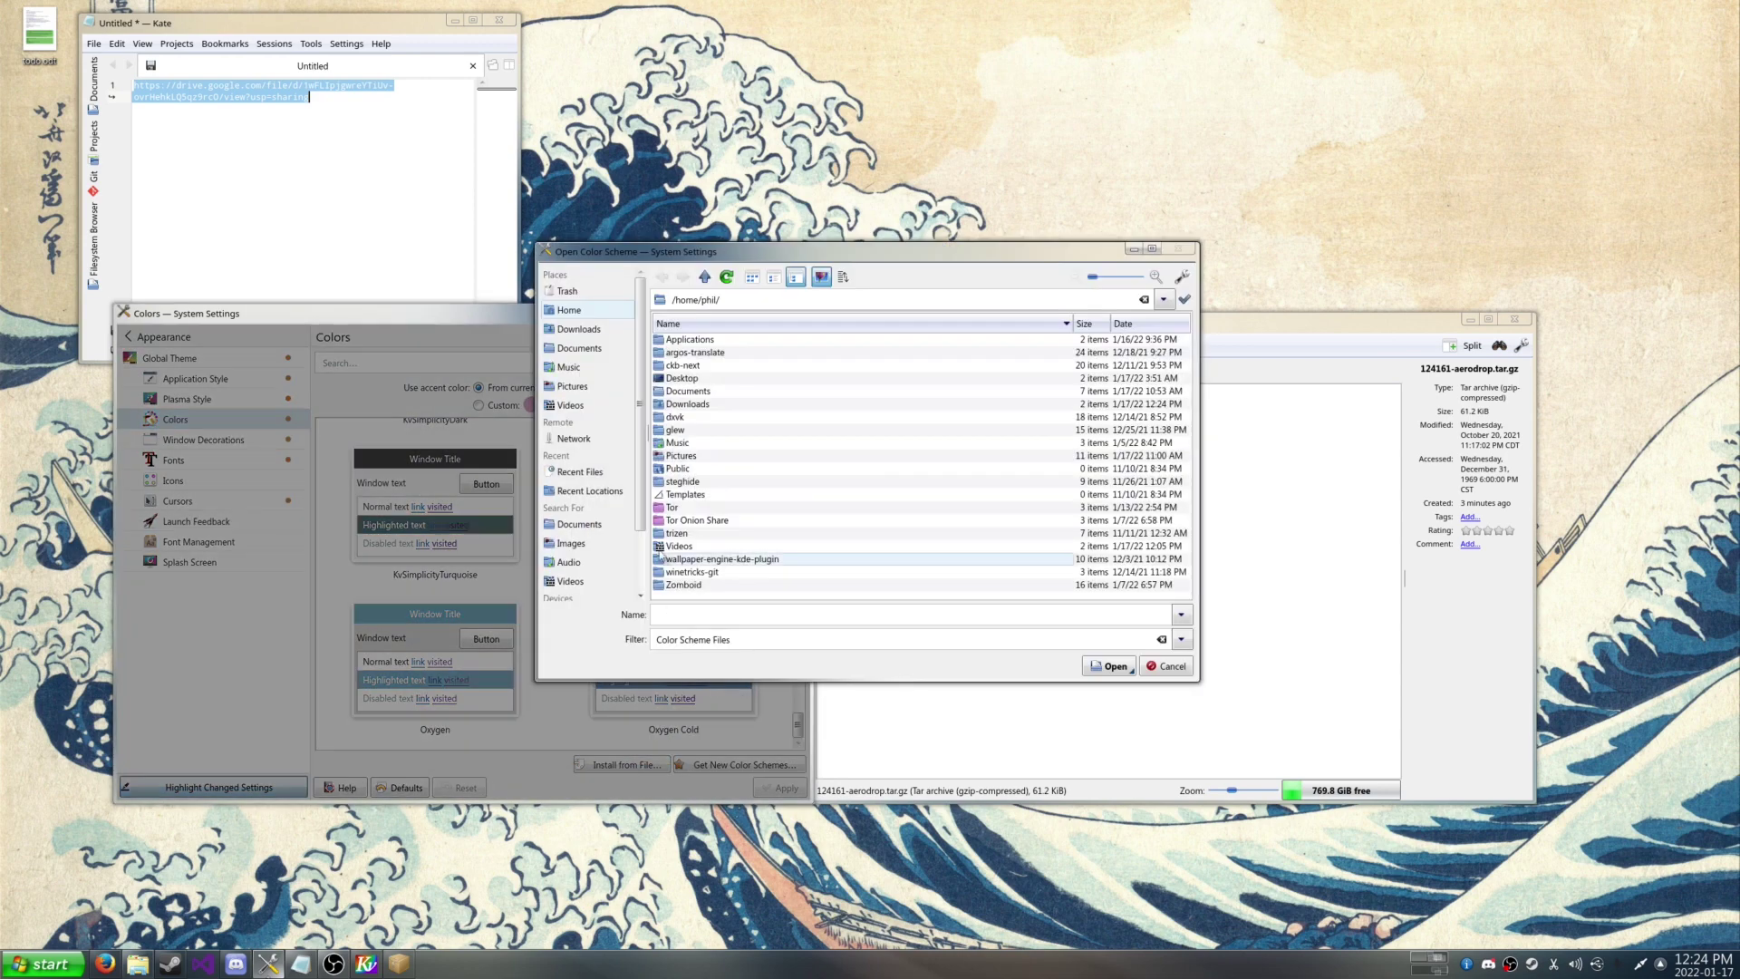
pyautogui.click(579, 329)
pyautogui.click(682, 353)
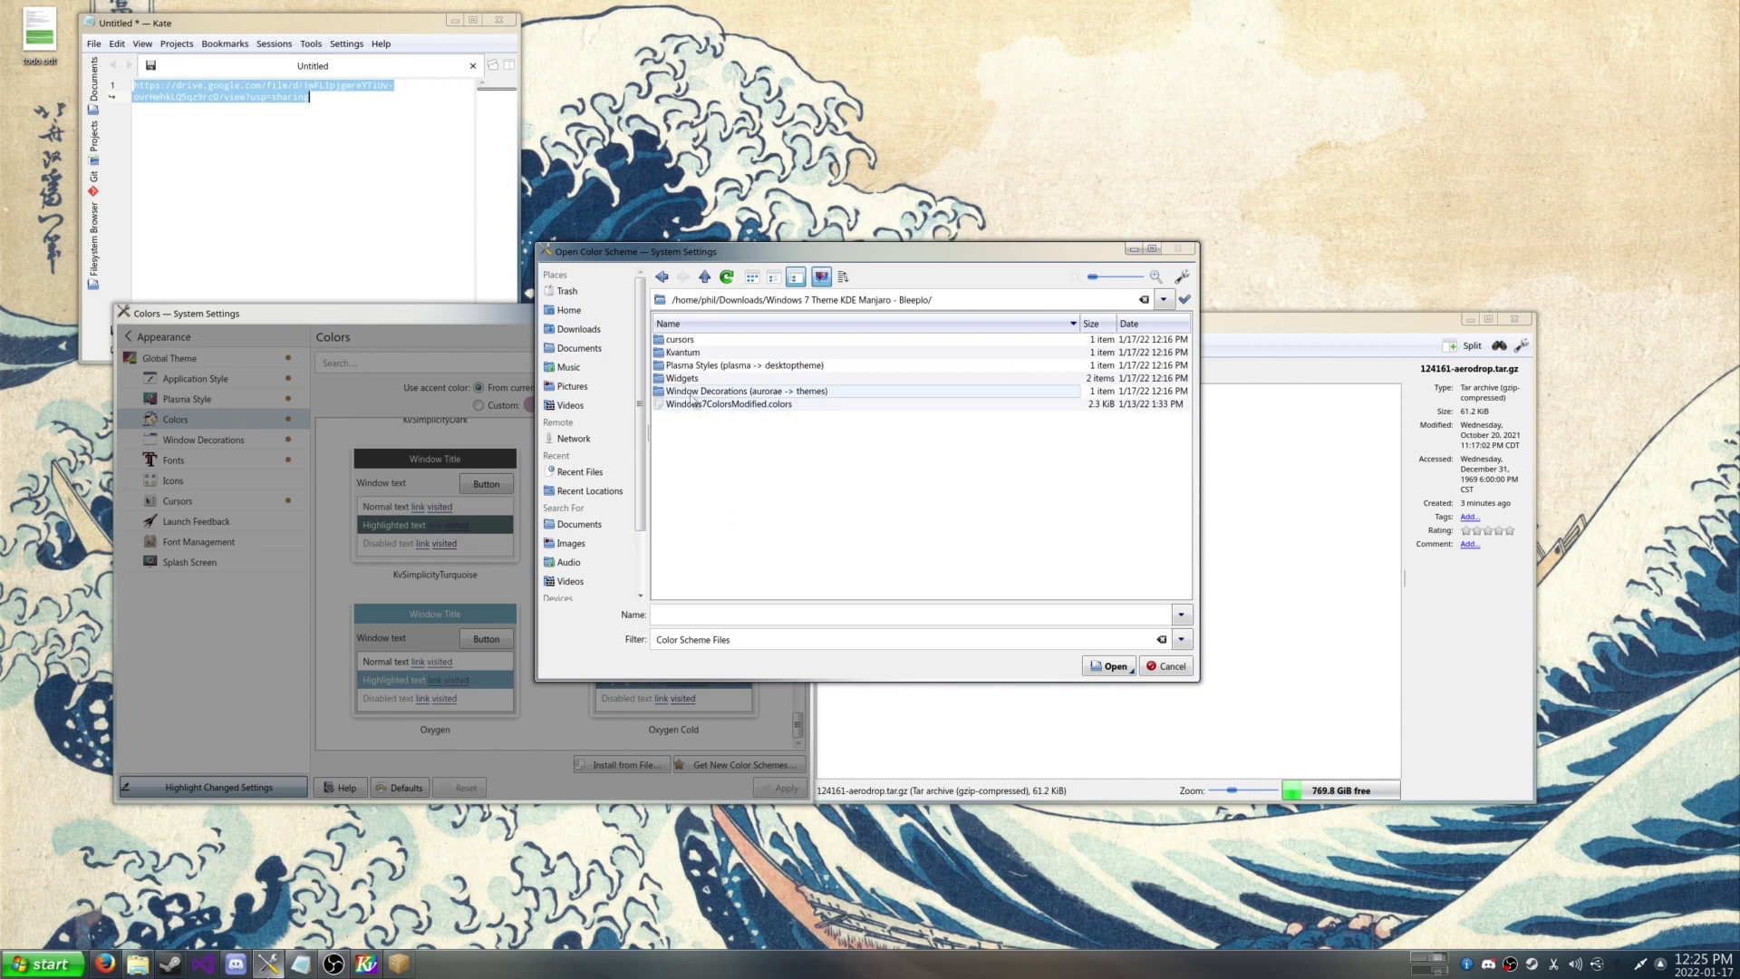
pyautogui.click(731, 410)
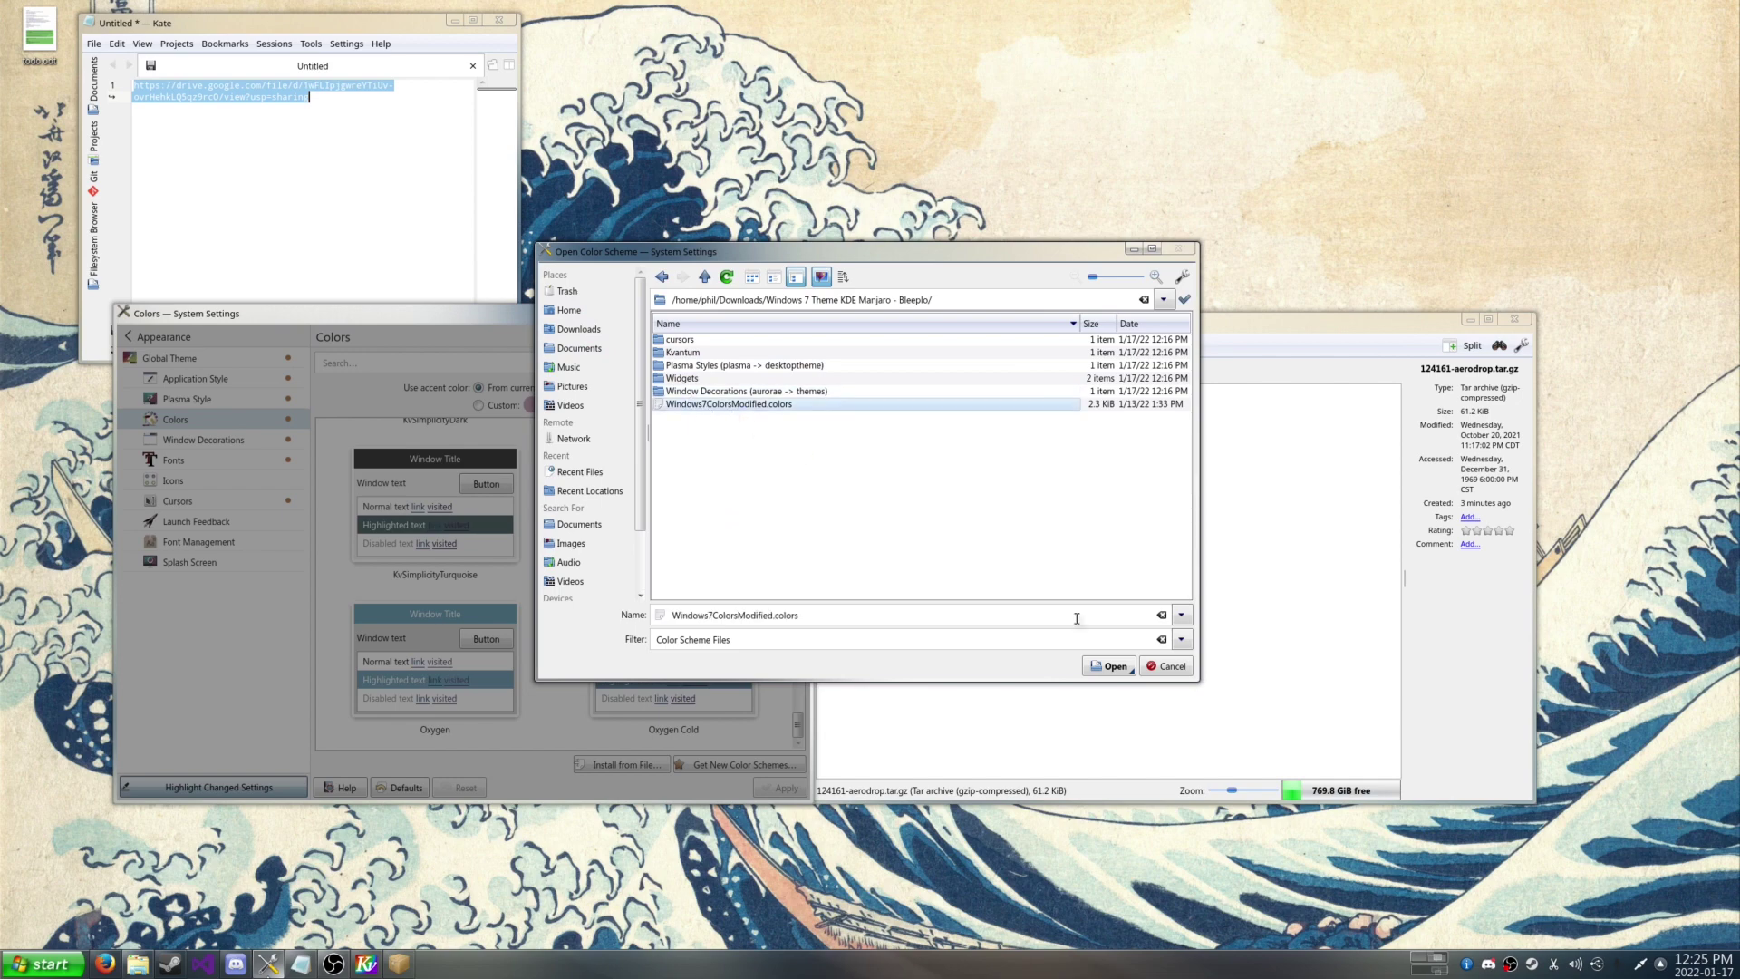
pyautogui.click(1108, 668)
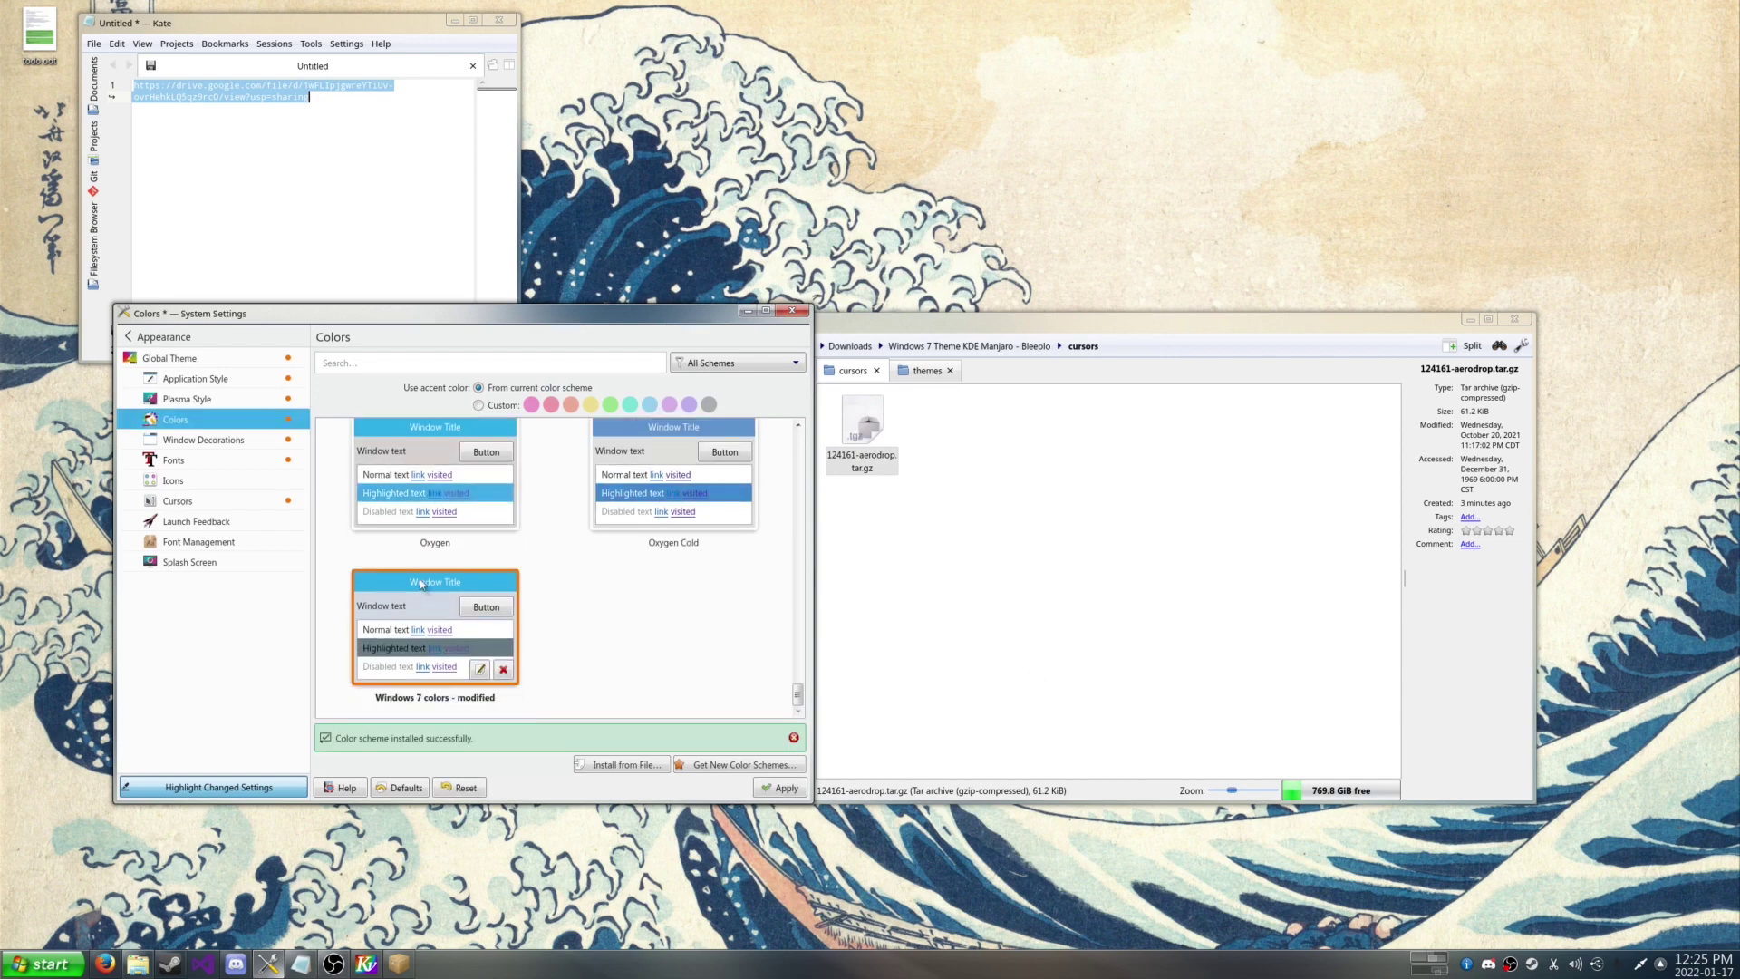
# Step: Apply the Windows 7 colors - modified colour scheme
pyautogui.click(785, 789)
pyautogui.click(1040, 457)
pyautogui.click(1024, 350)
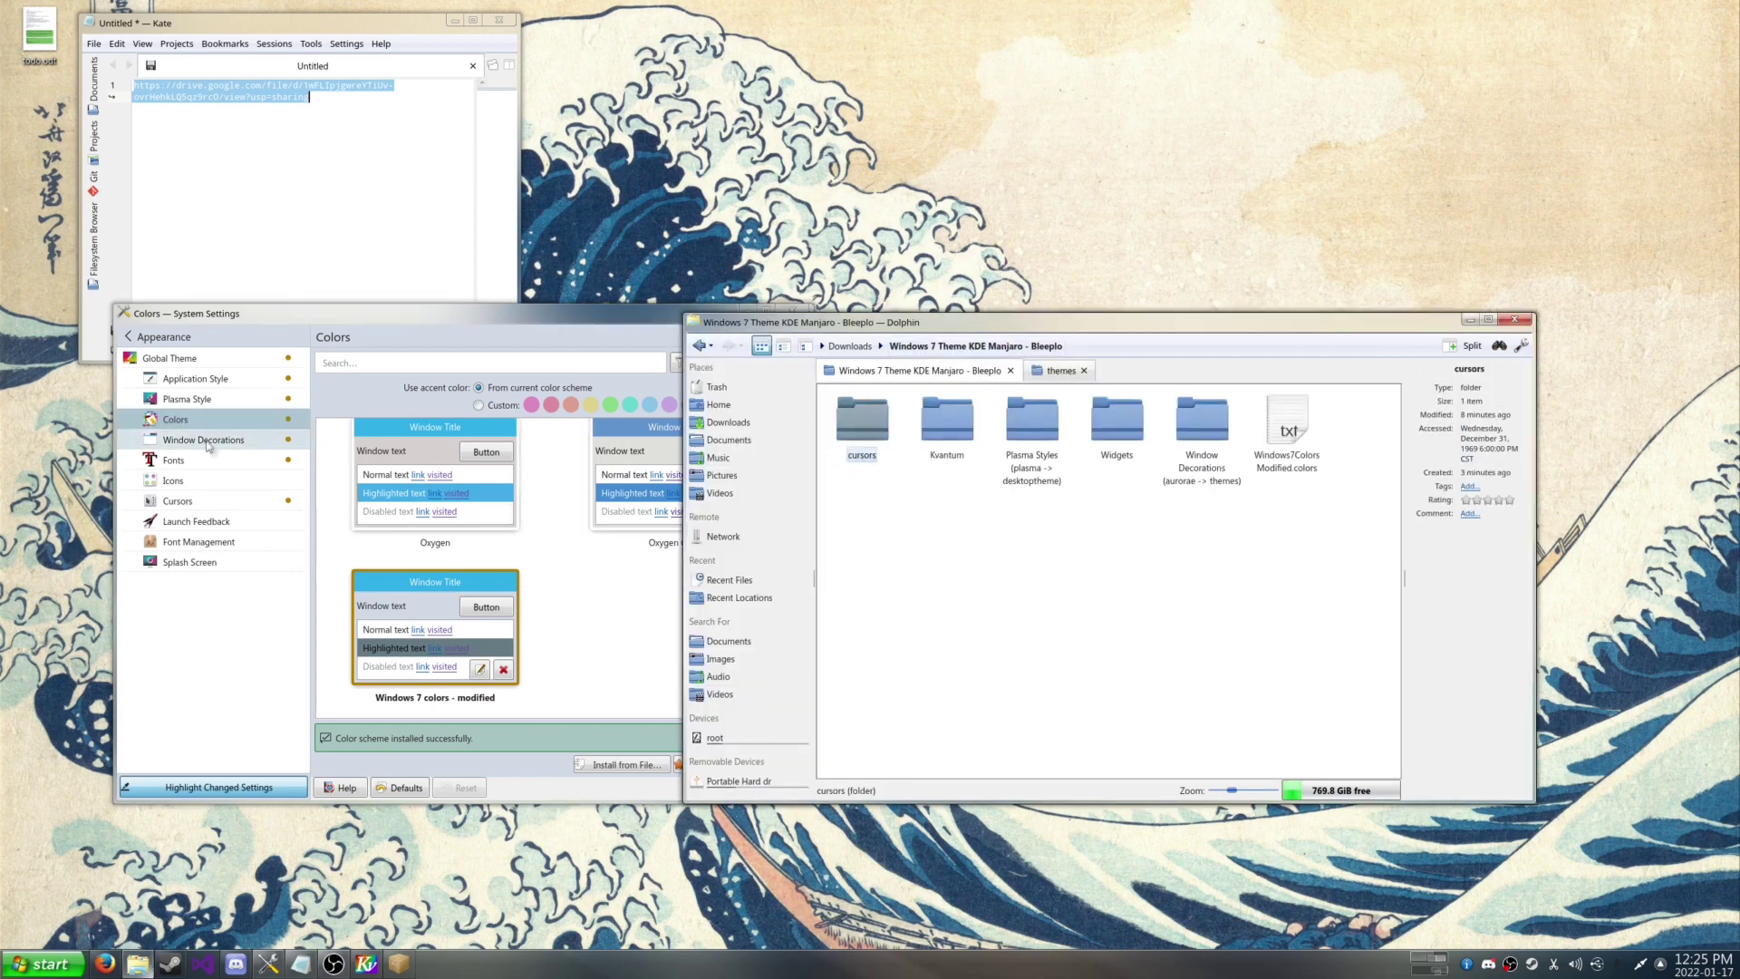
# Step: On the Cursors page, browse Downloads for the Aerodrop cursor theme via Install from File, then cancel
pyautogui.click(200, 504)
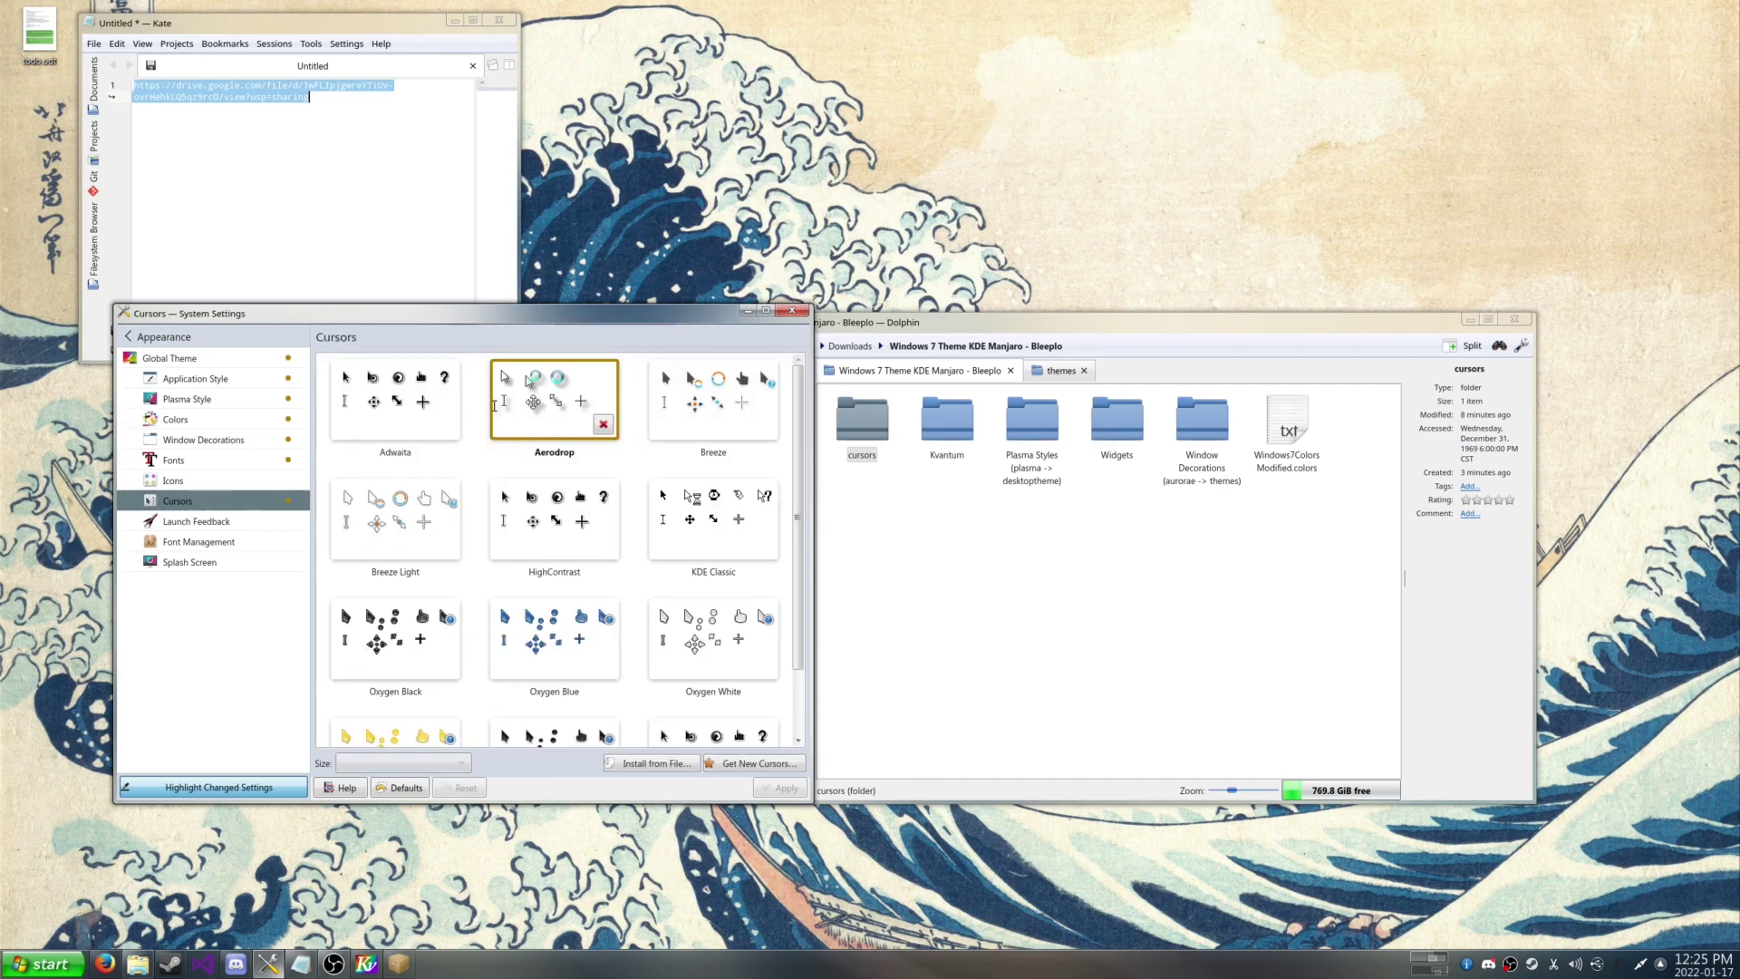
pyautogui.click(967, 521)
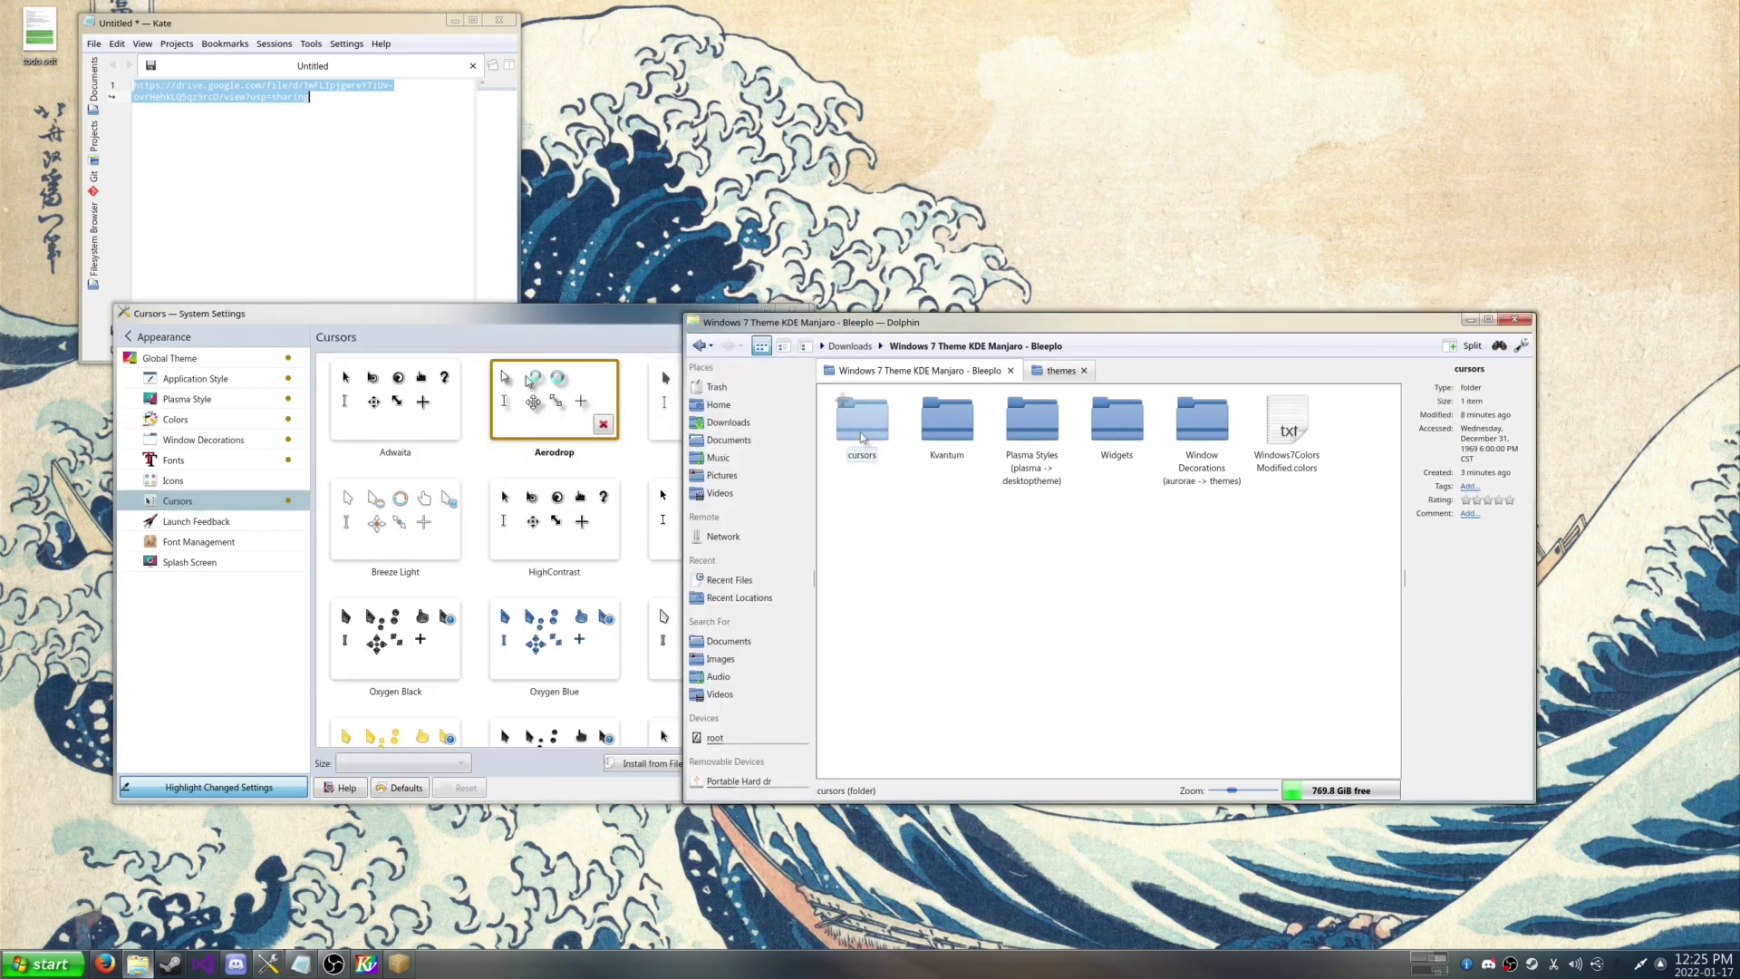
pyautogui.doubleClick(863, 426)
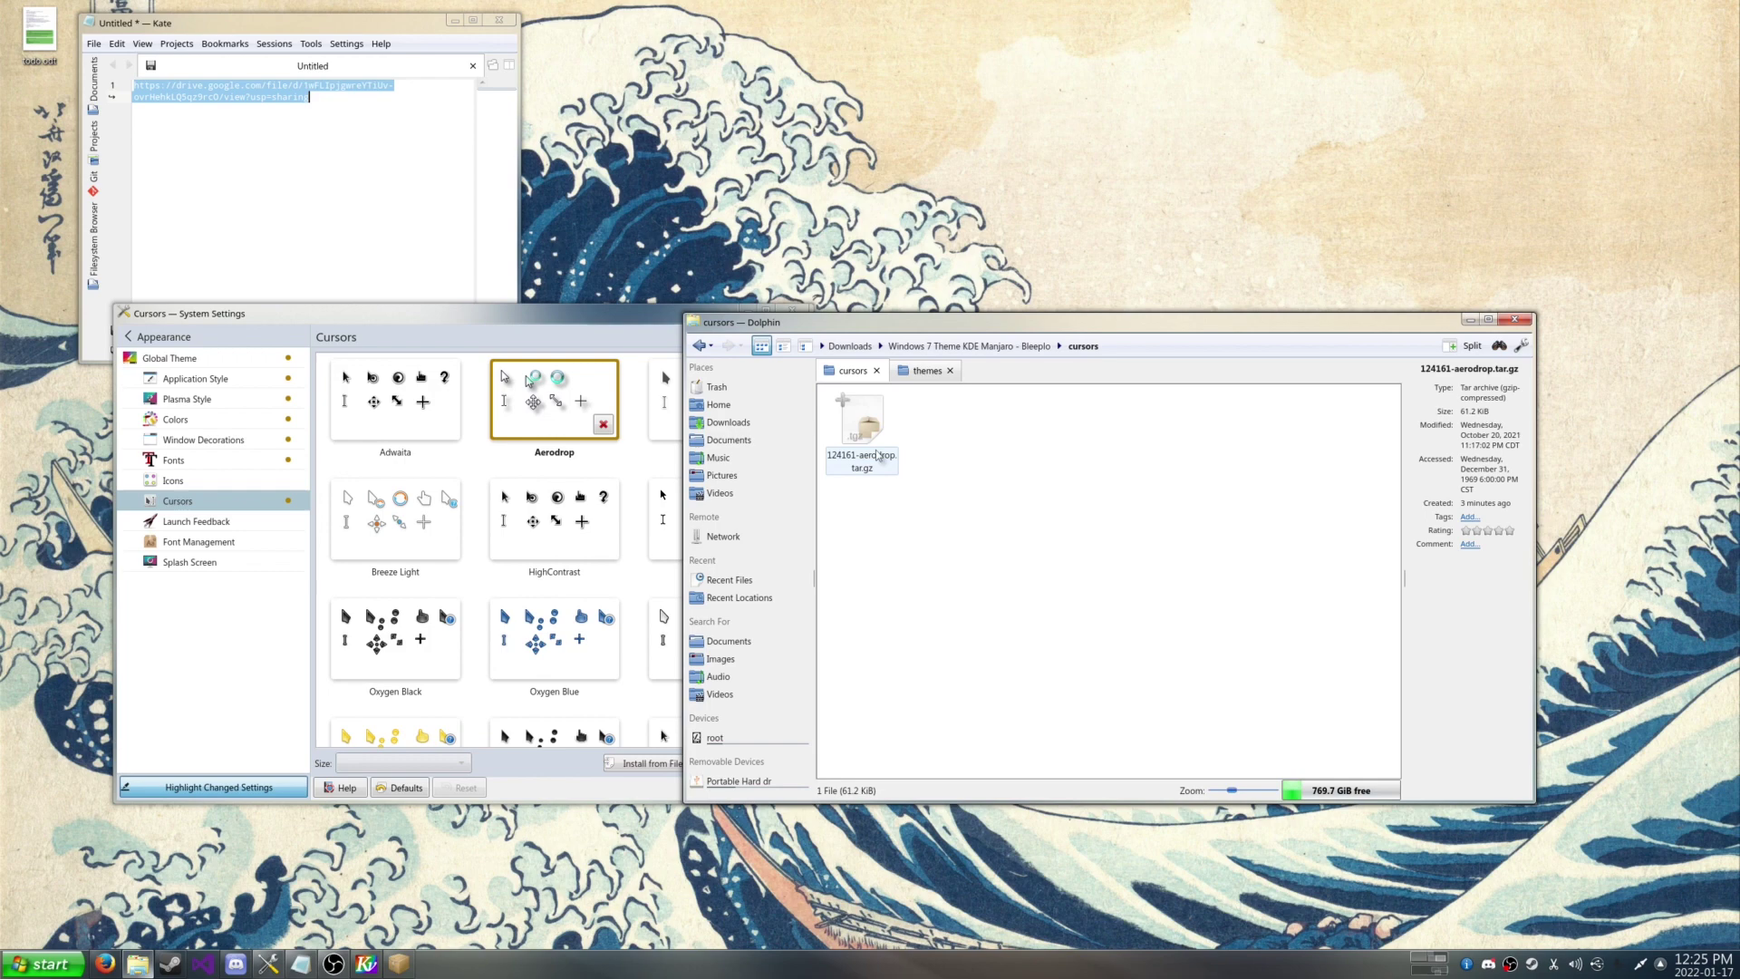
pyautogui.click(653, 763)
pyautogui.click(578, 329)
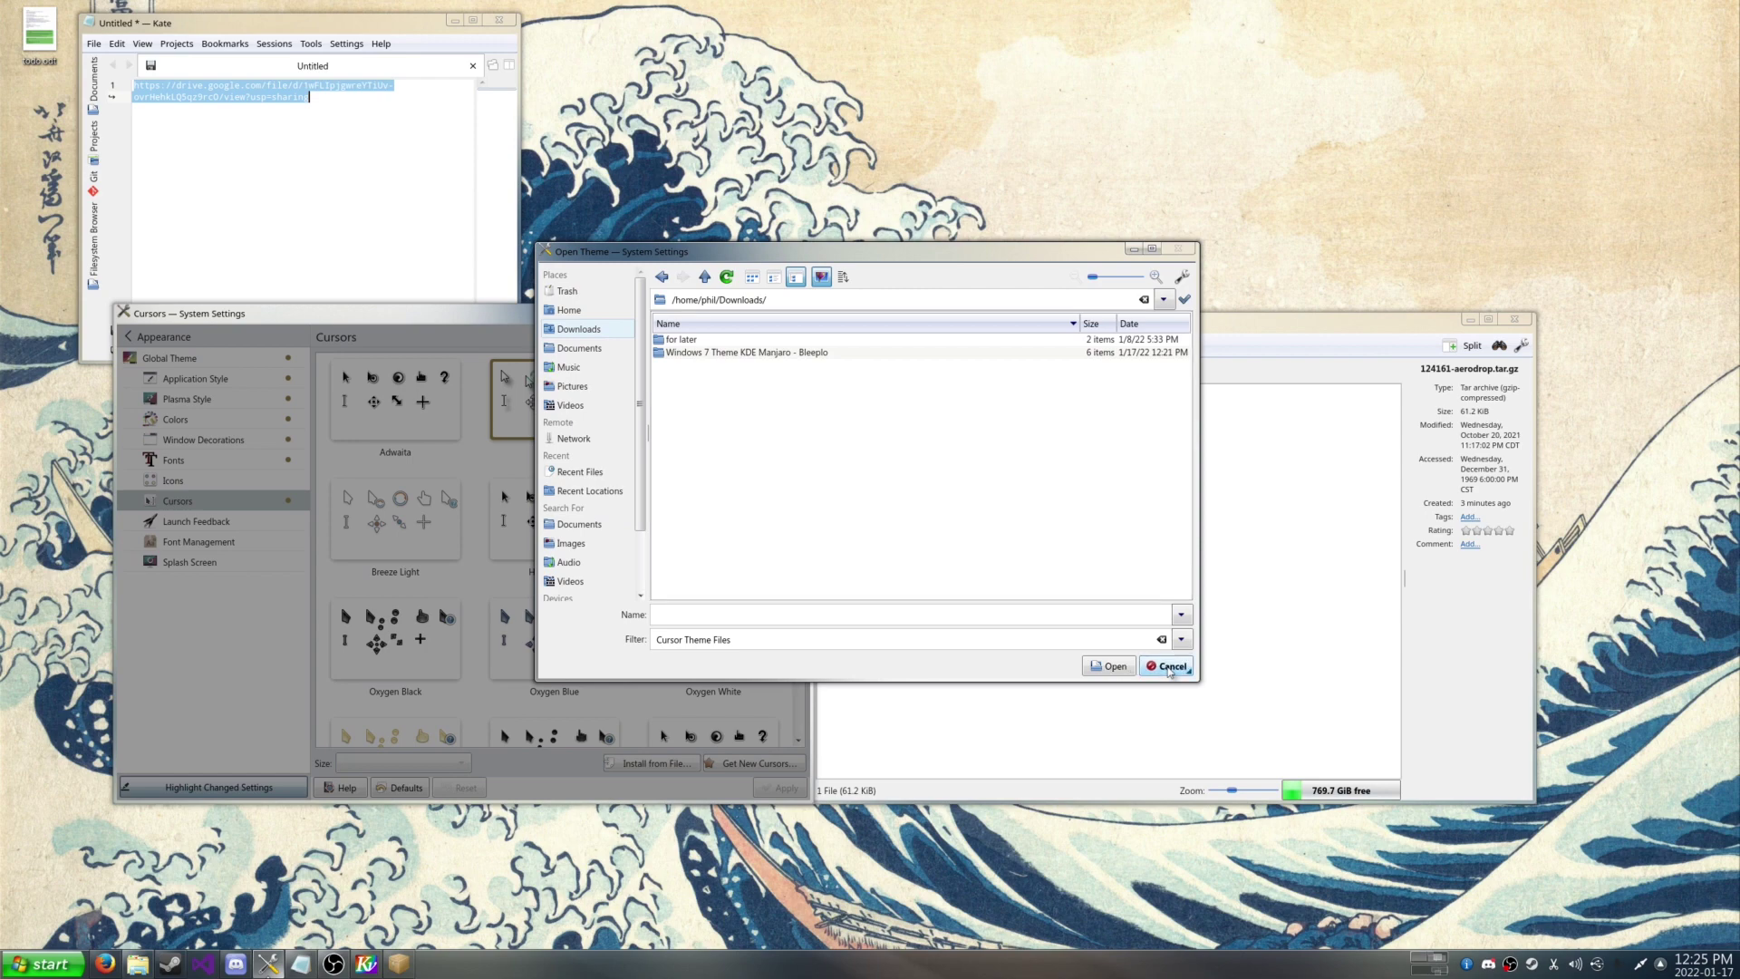
pyautogui.click(1170, 668)
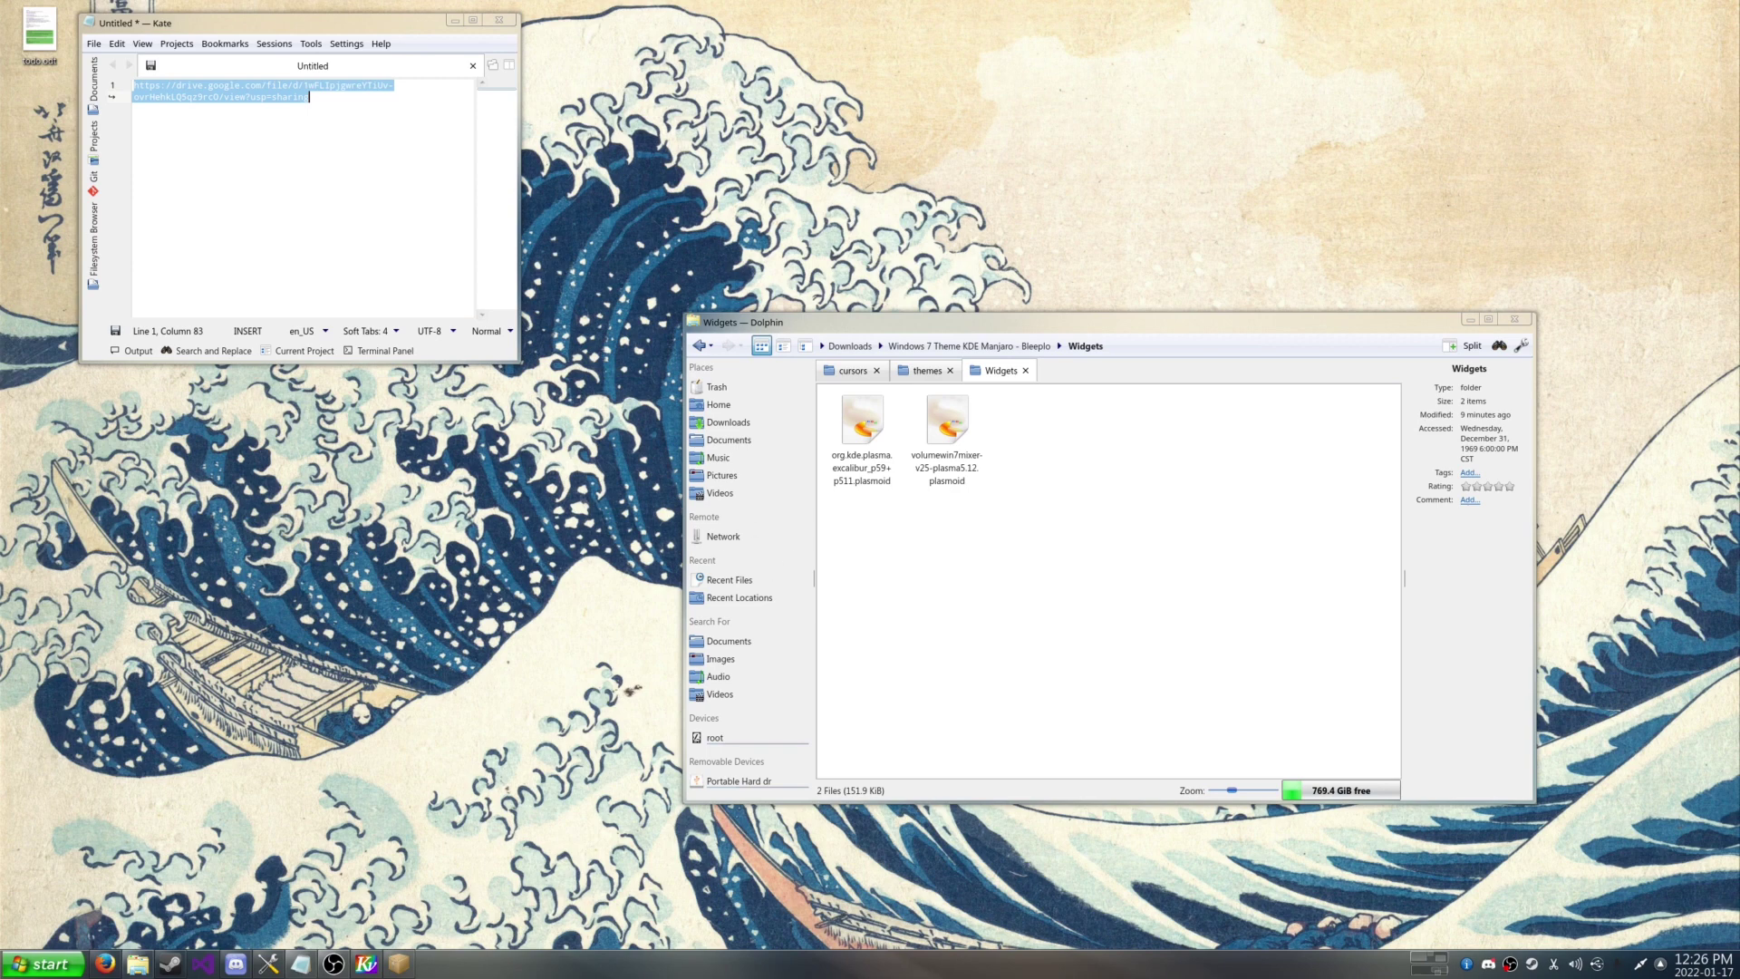
# Step: Open the Start menu and close it again with Escape
pyautogui.click(43, 973)
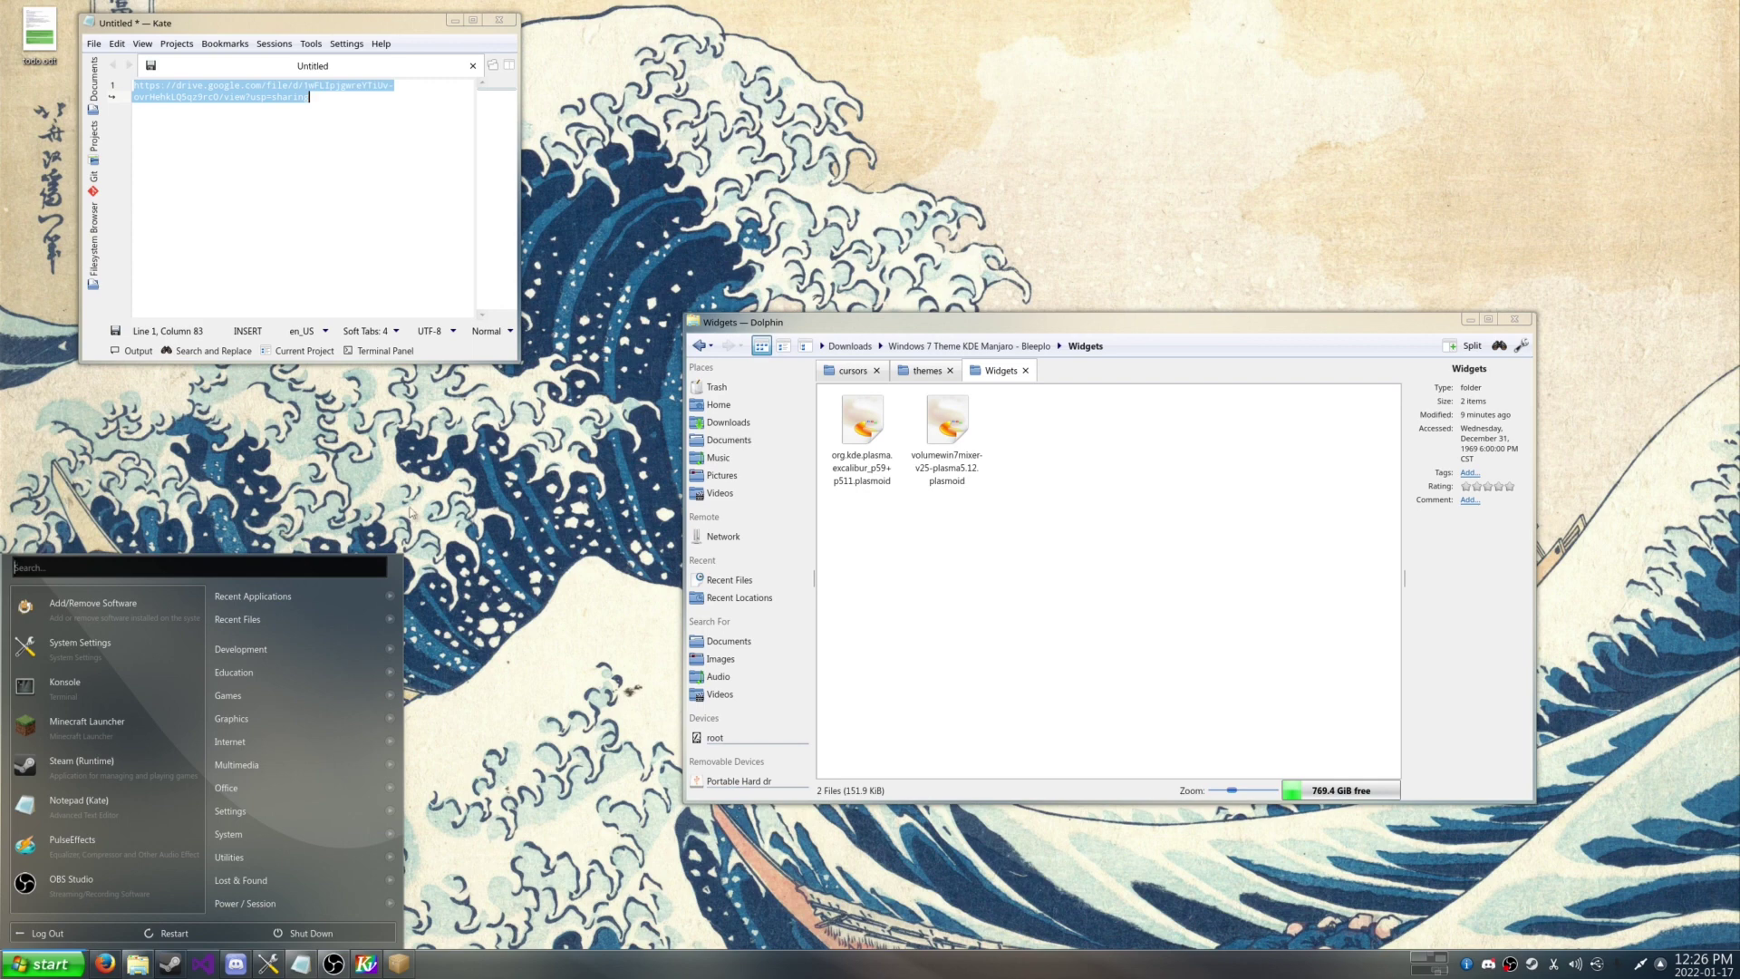
pyautogui.press('Escape')
pyautogui.rightClick(483, 531)
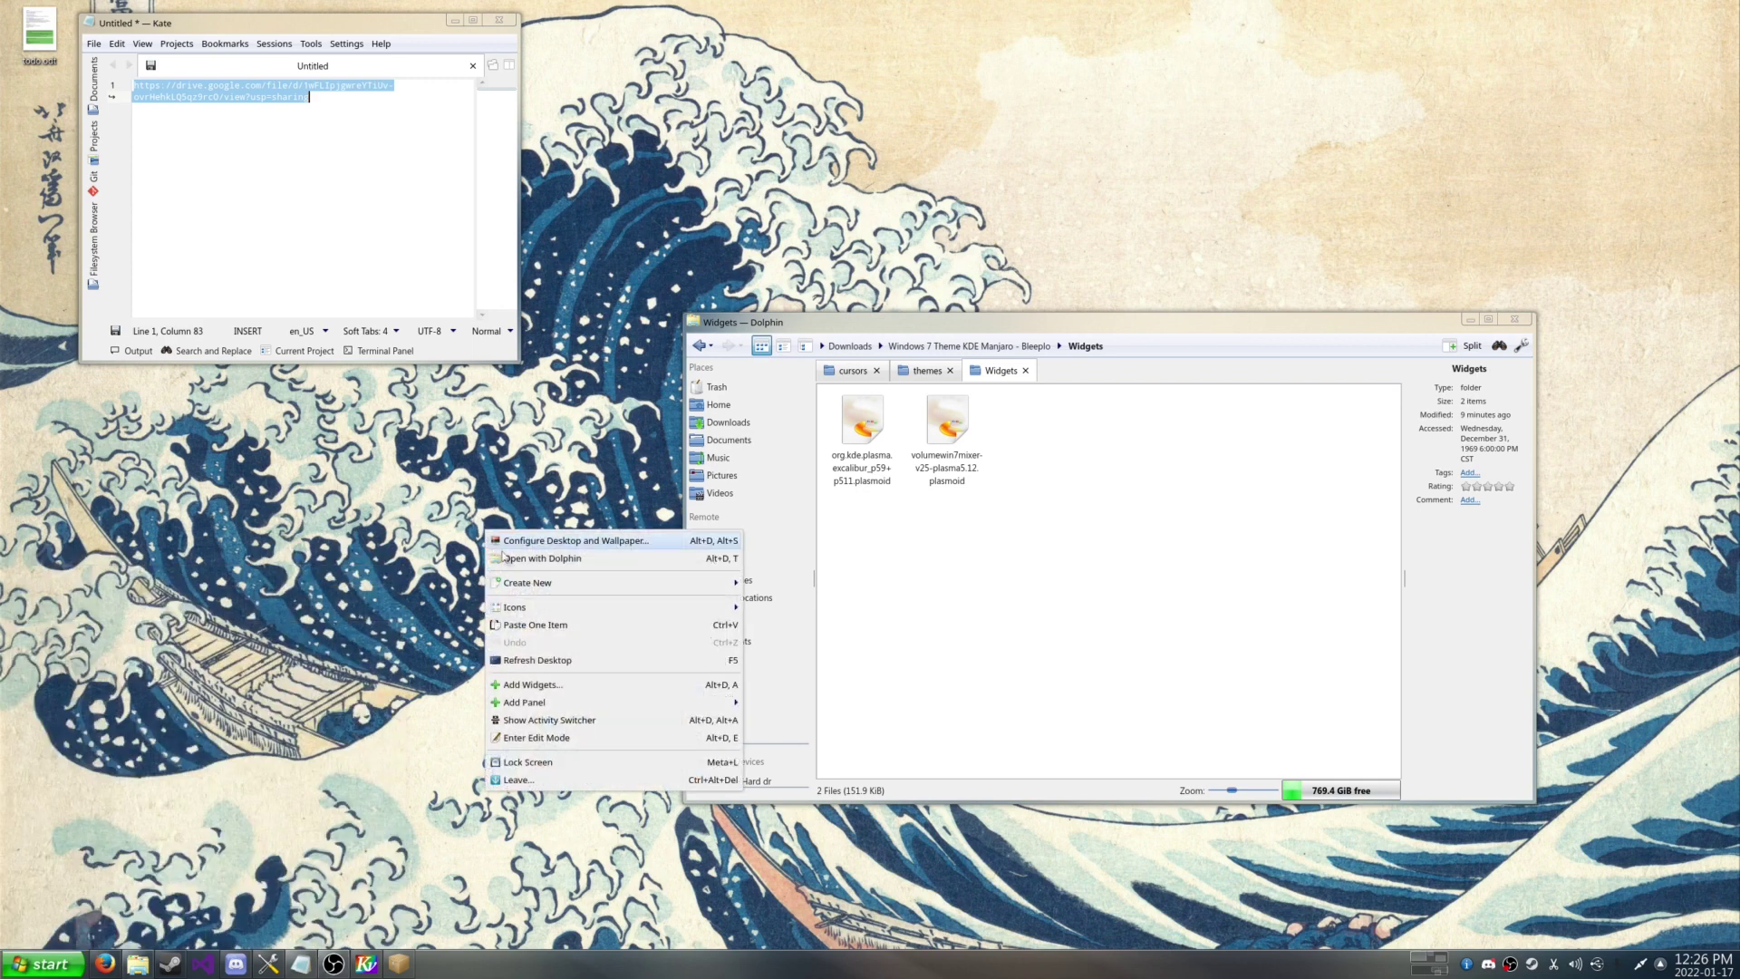
pyautogui.moveTo(508, 594)
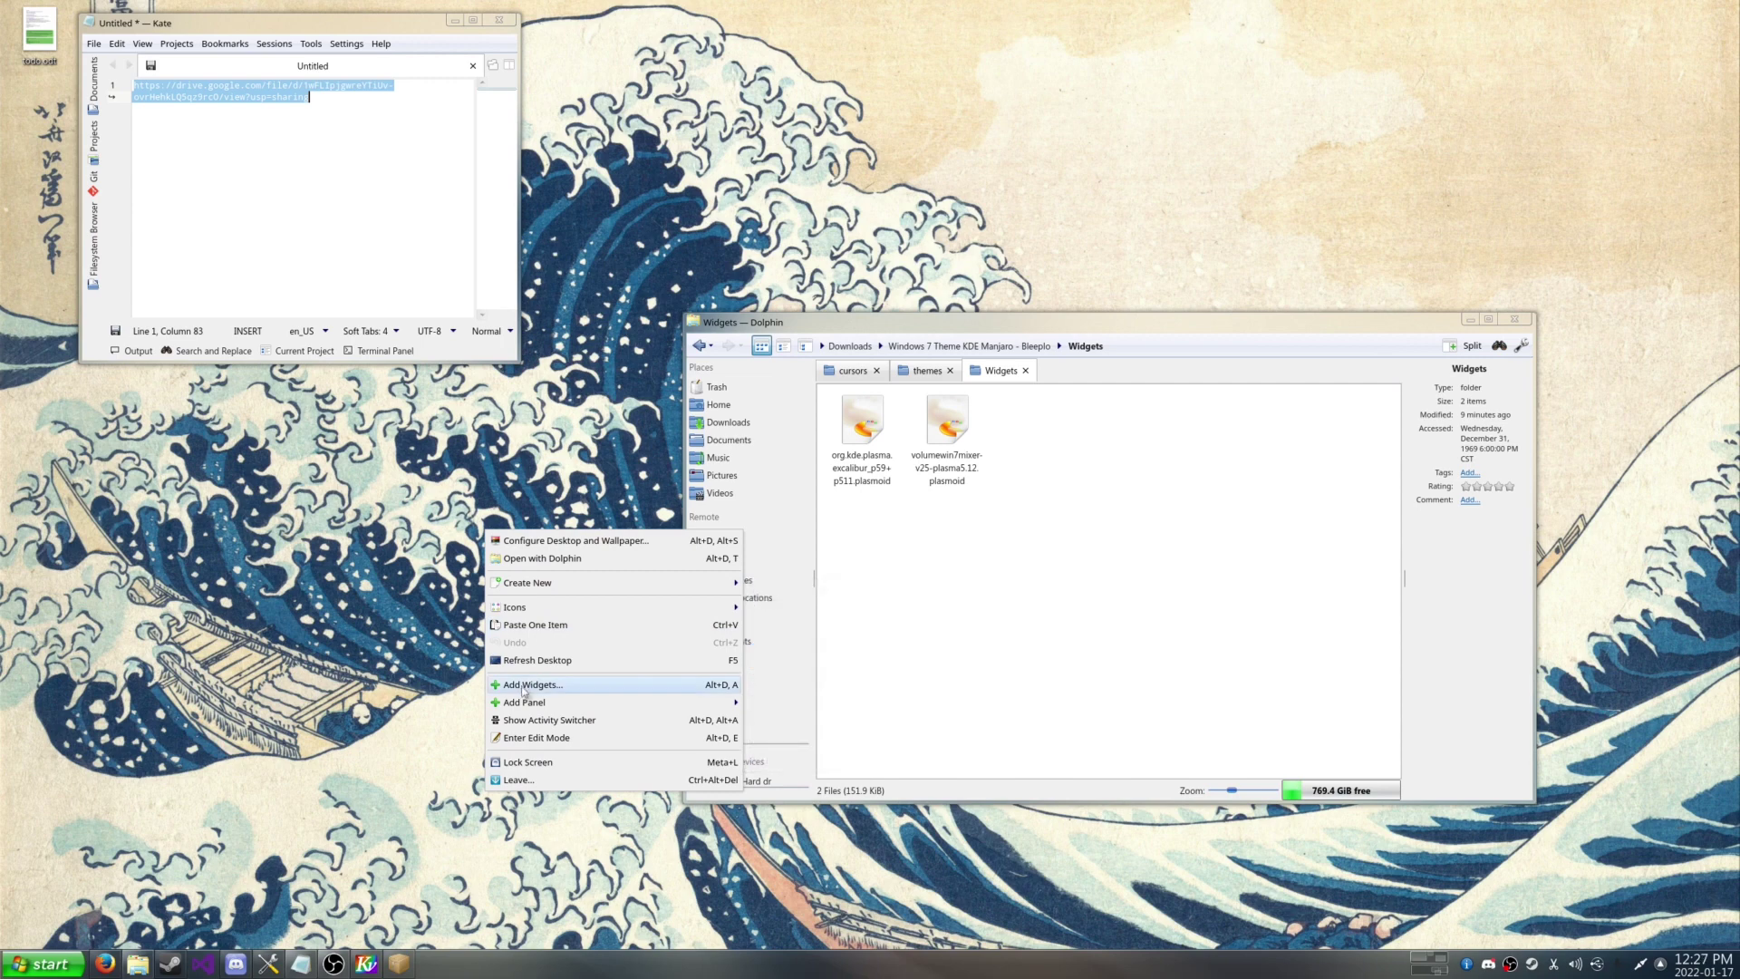
pyautogui.click(524, 686)
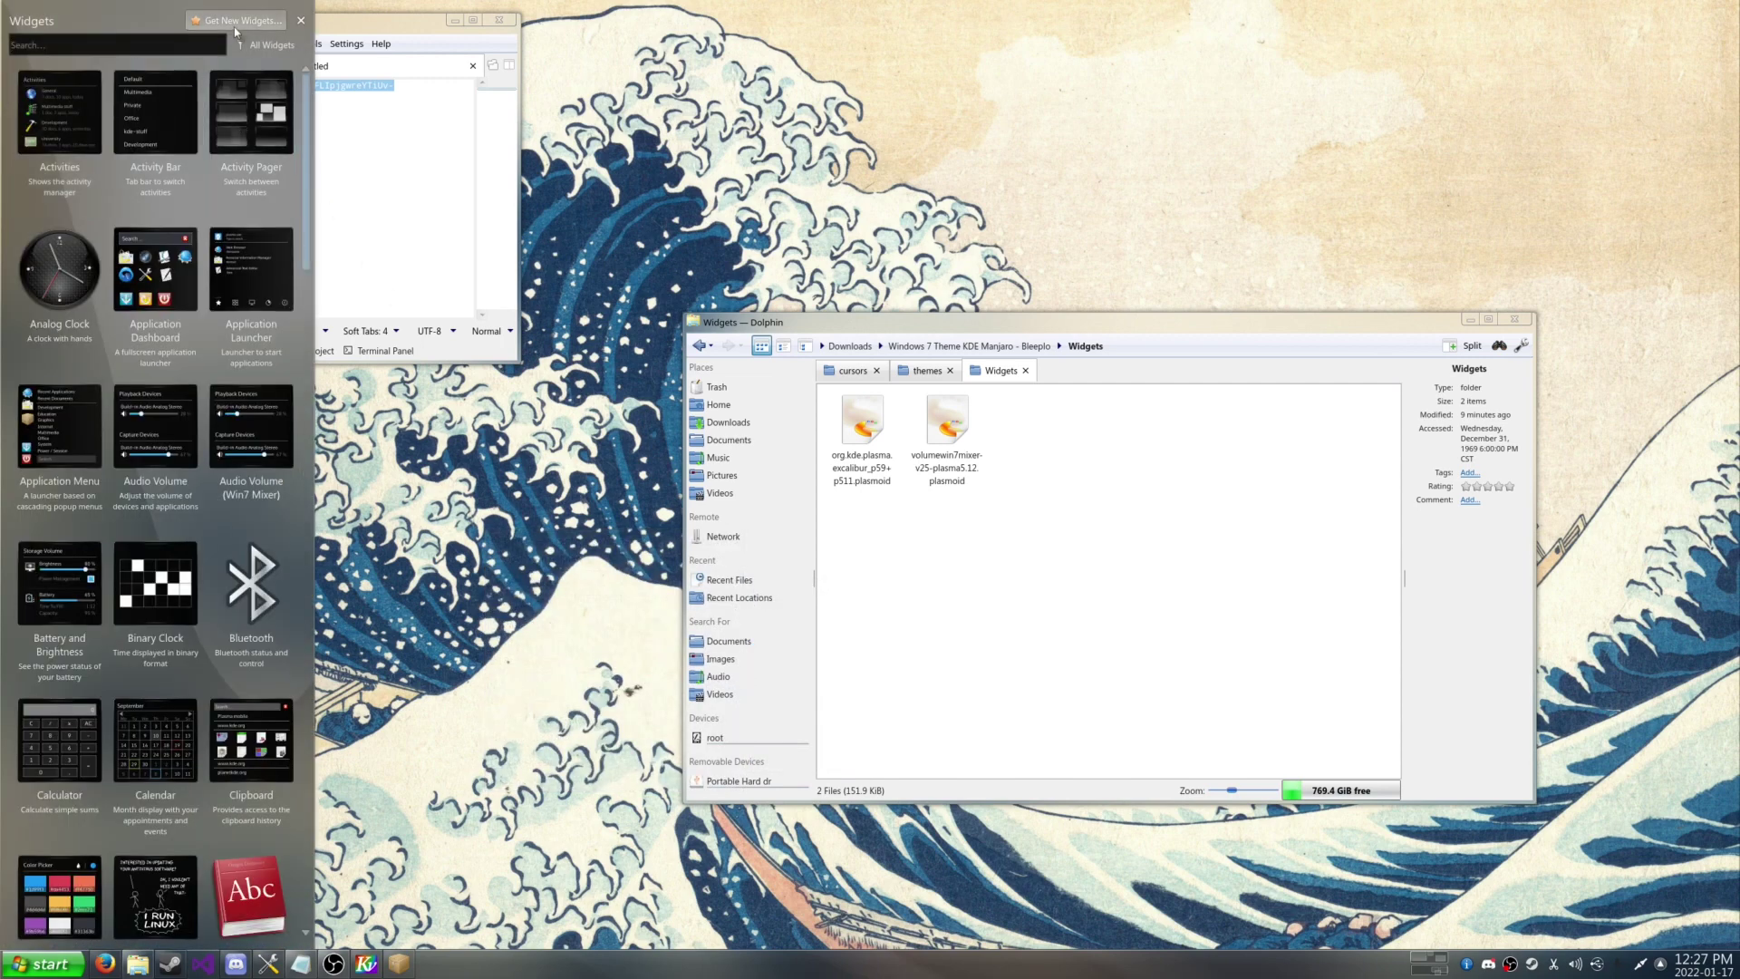
pyautogui.click(235, 27)
pyautogui.click(227, 71)
pyautogui.click(716, 403)
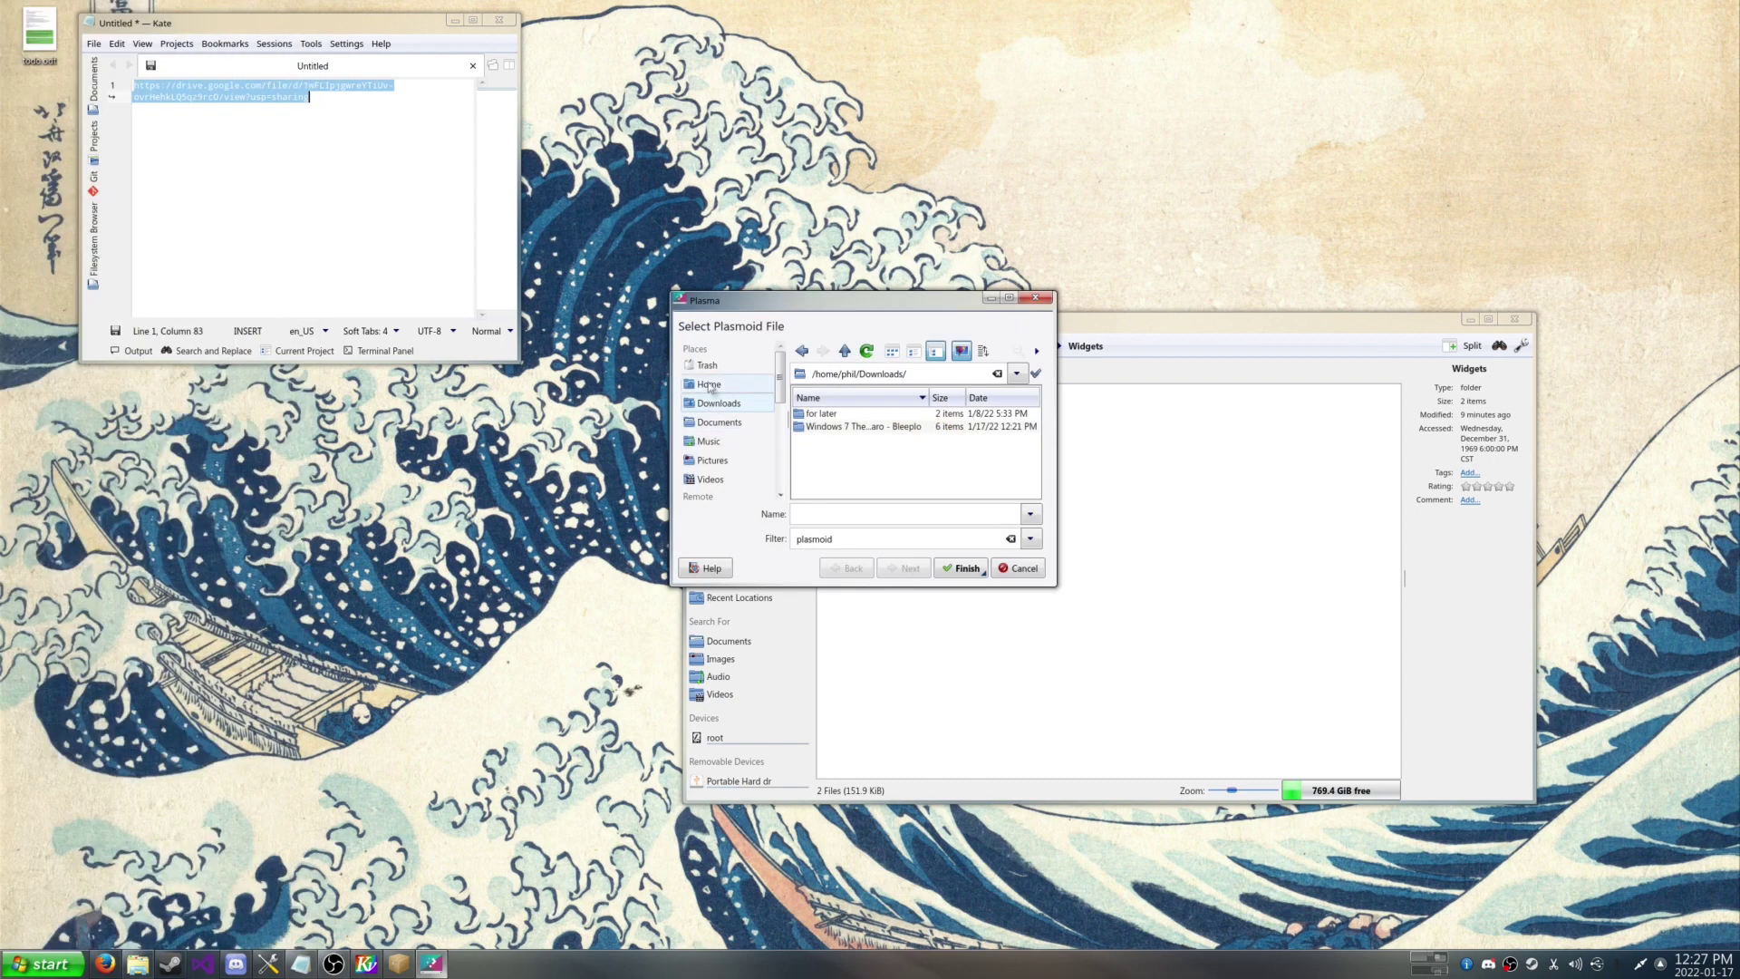
pyautogui.moveTo(1054, 598); pyautogui.dragTo(1150, 779)
pyautogui.doubleClick(832, 427)
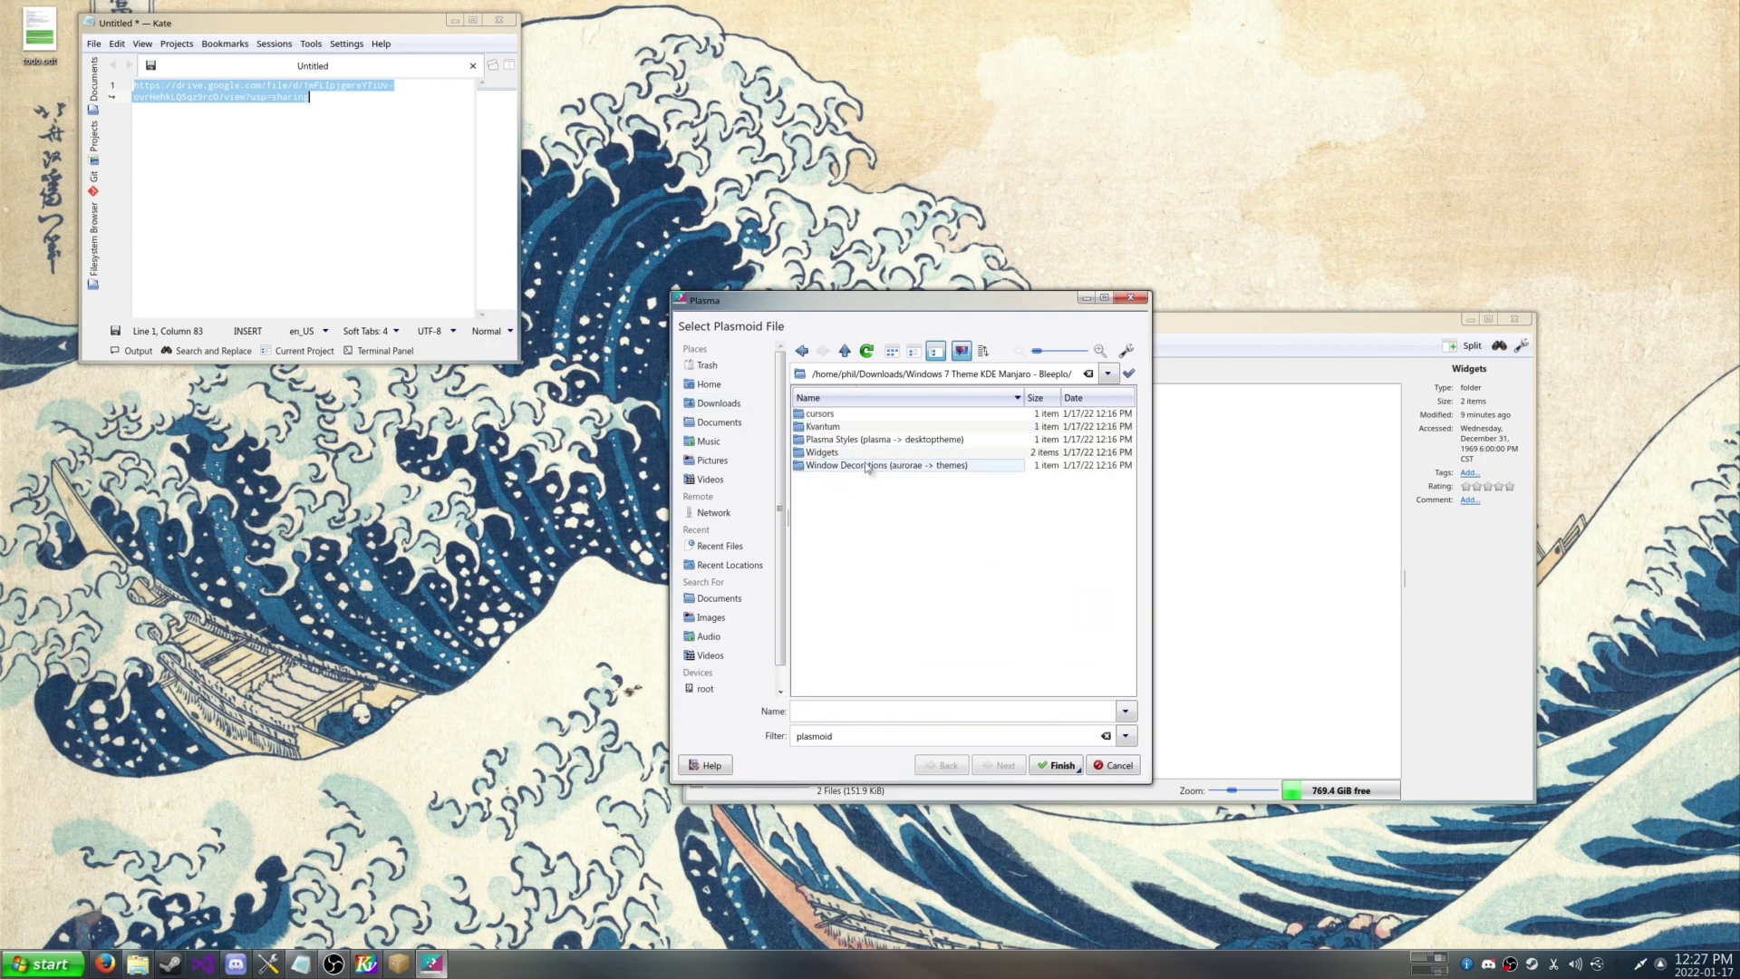
pyautogui.doubleClick(829, 453)
pyautogui.click(827, 414)
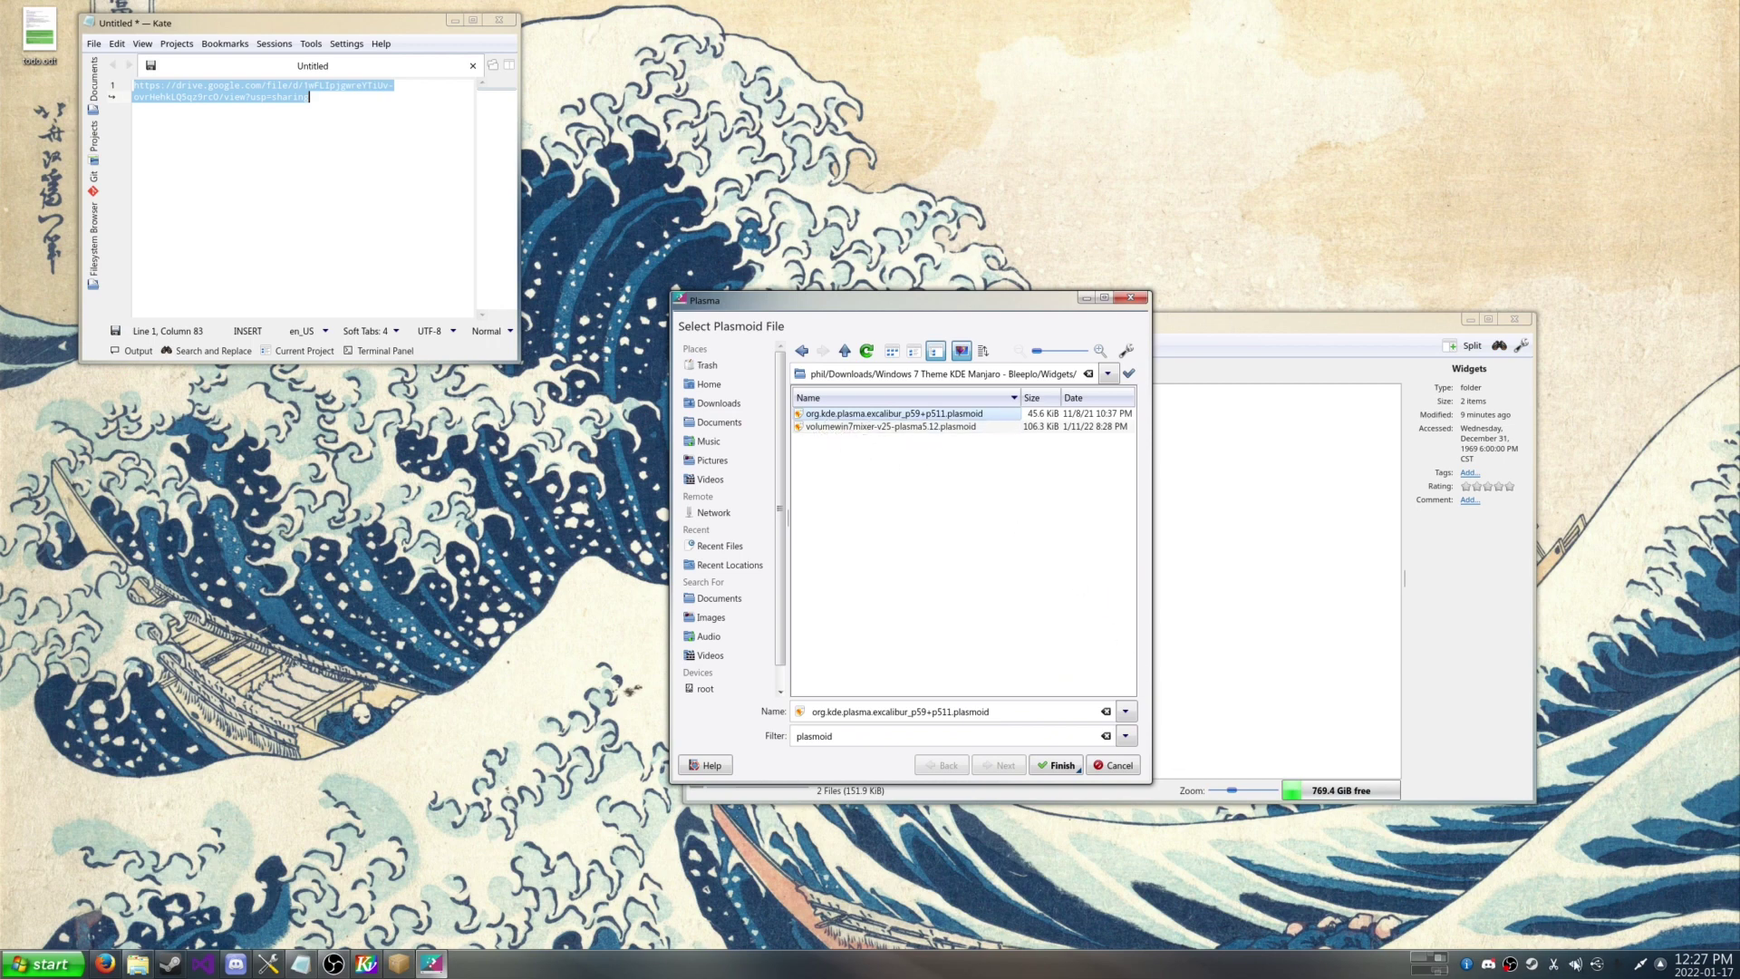
pyautogui.click(1578, 965)
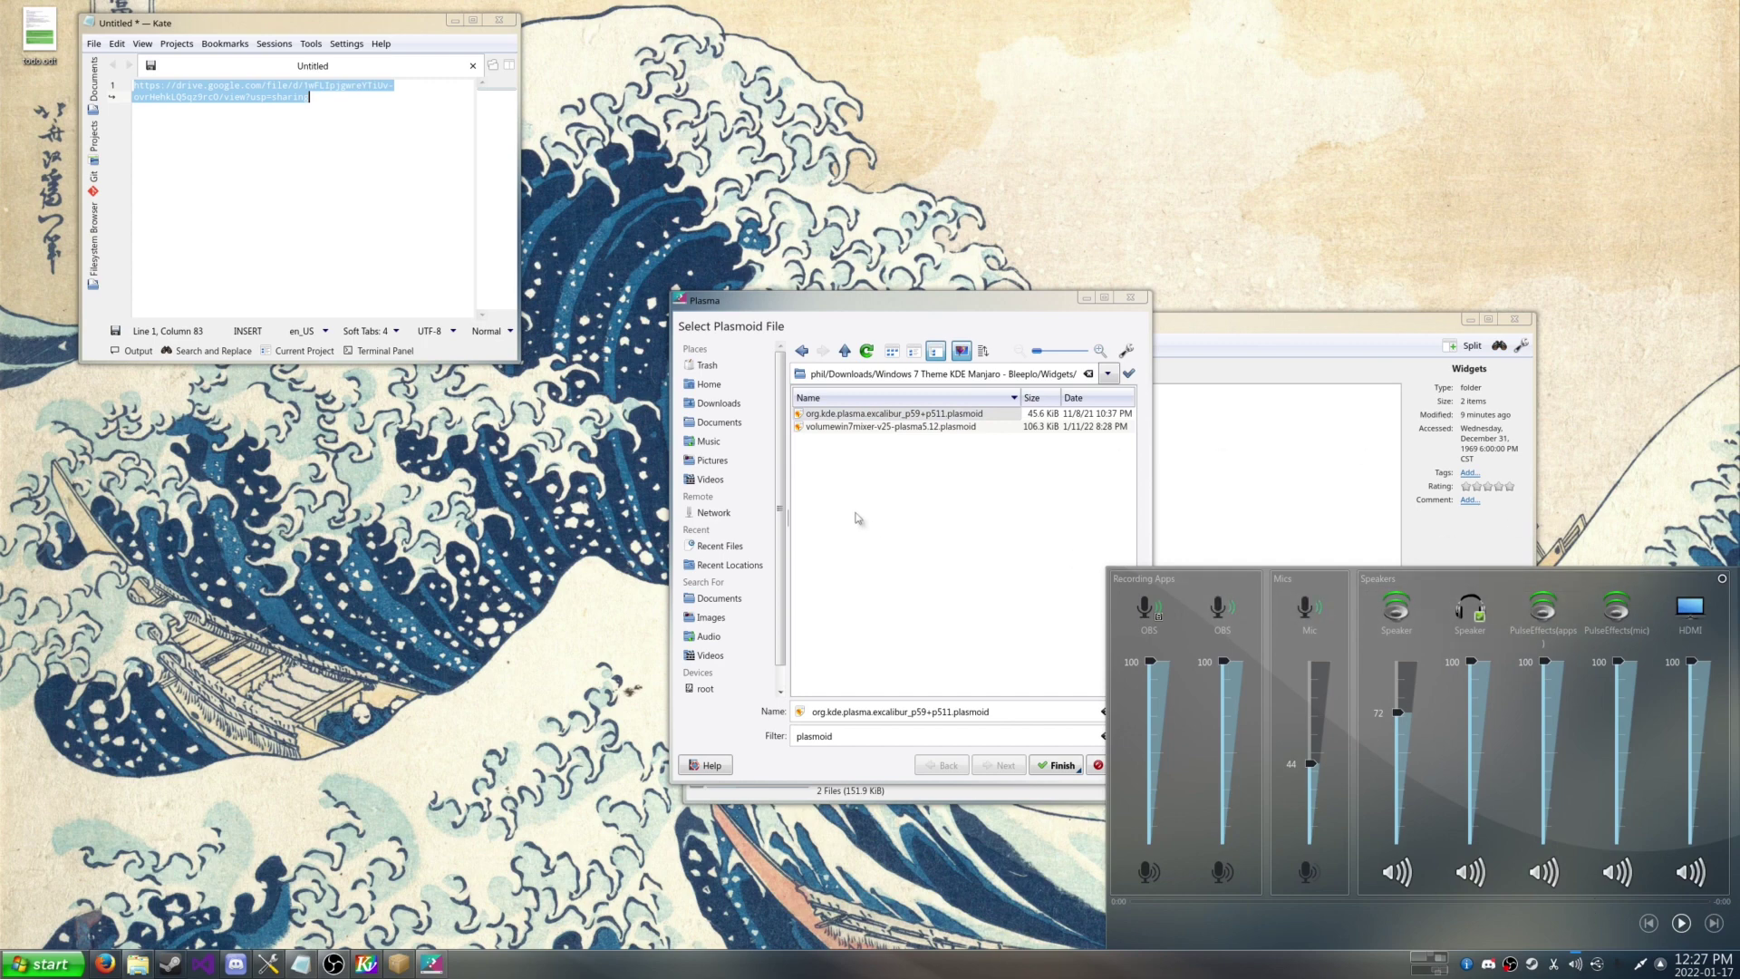
pyautogui.click(1084, 674)
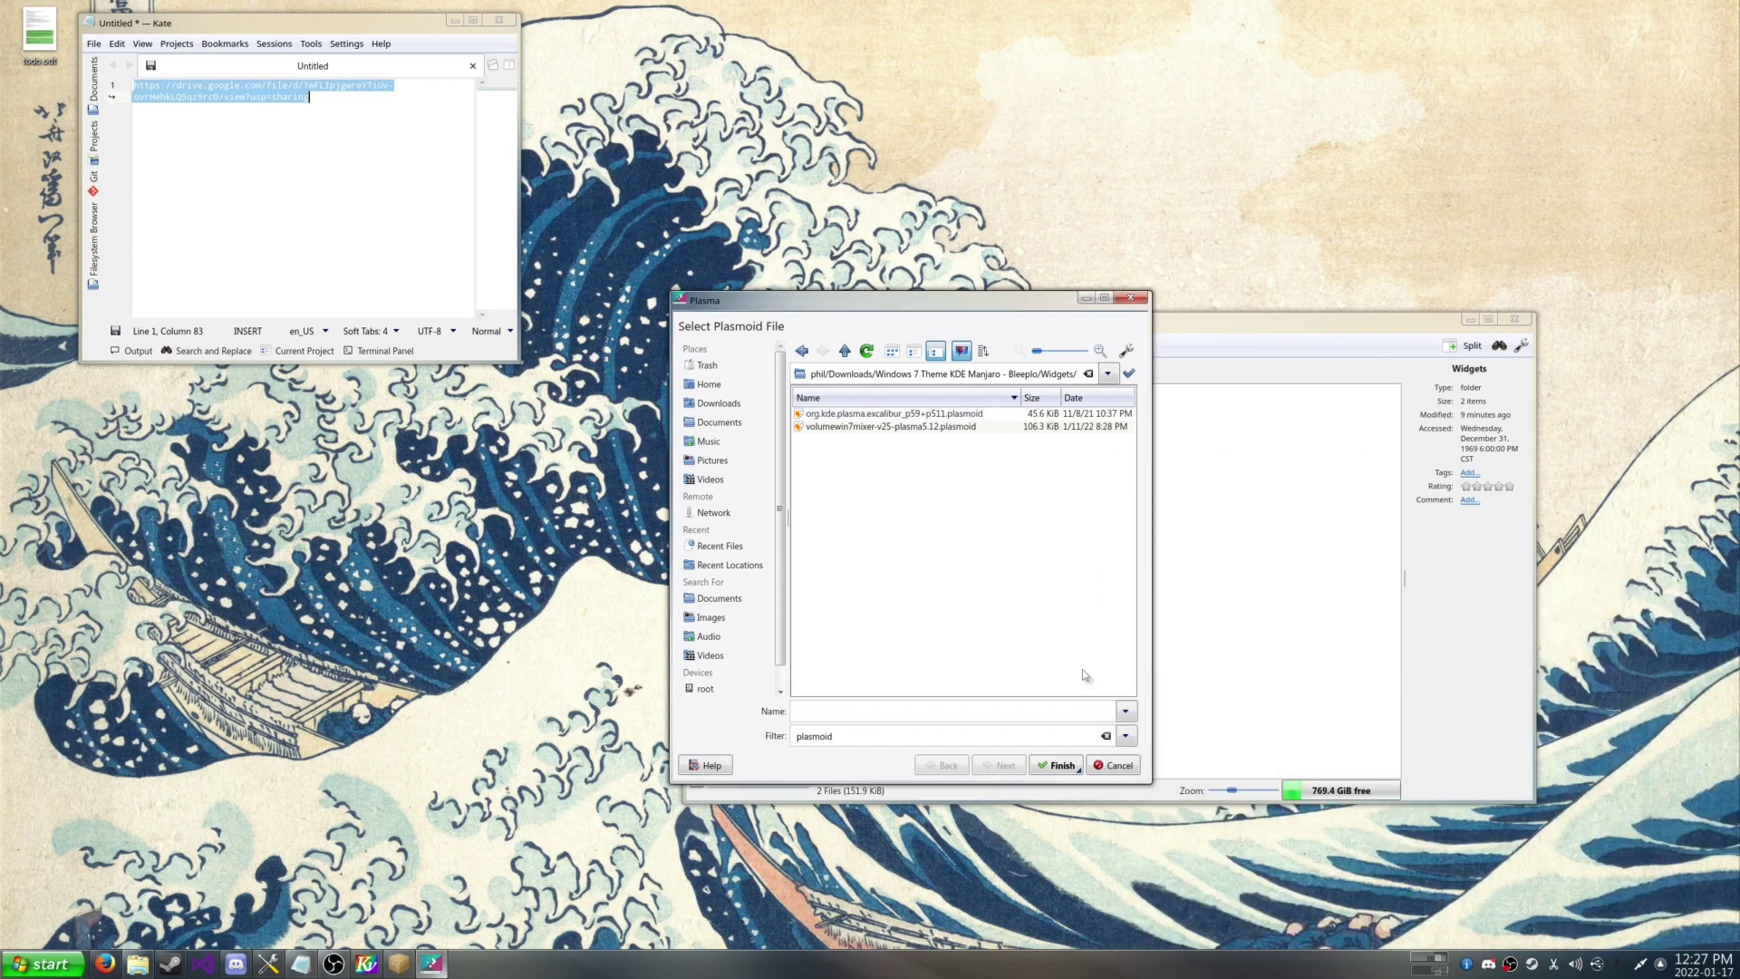
pyautogui.click(1106, 768)
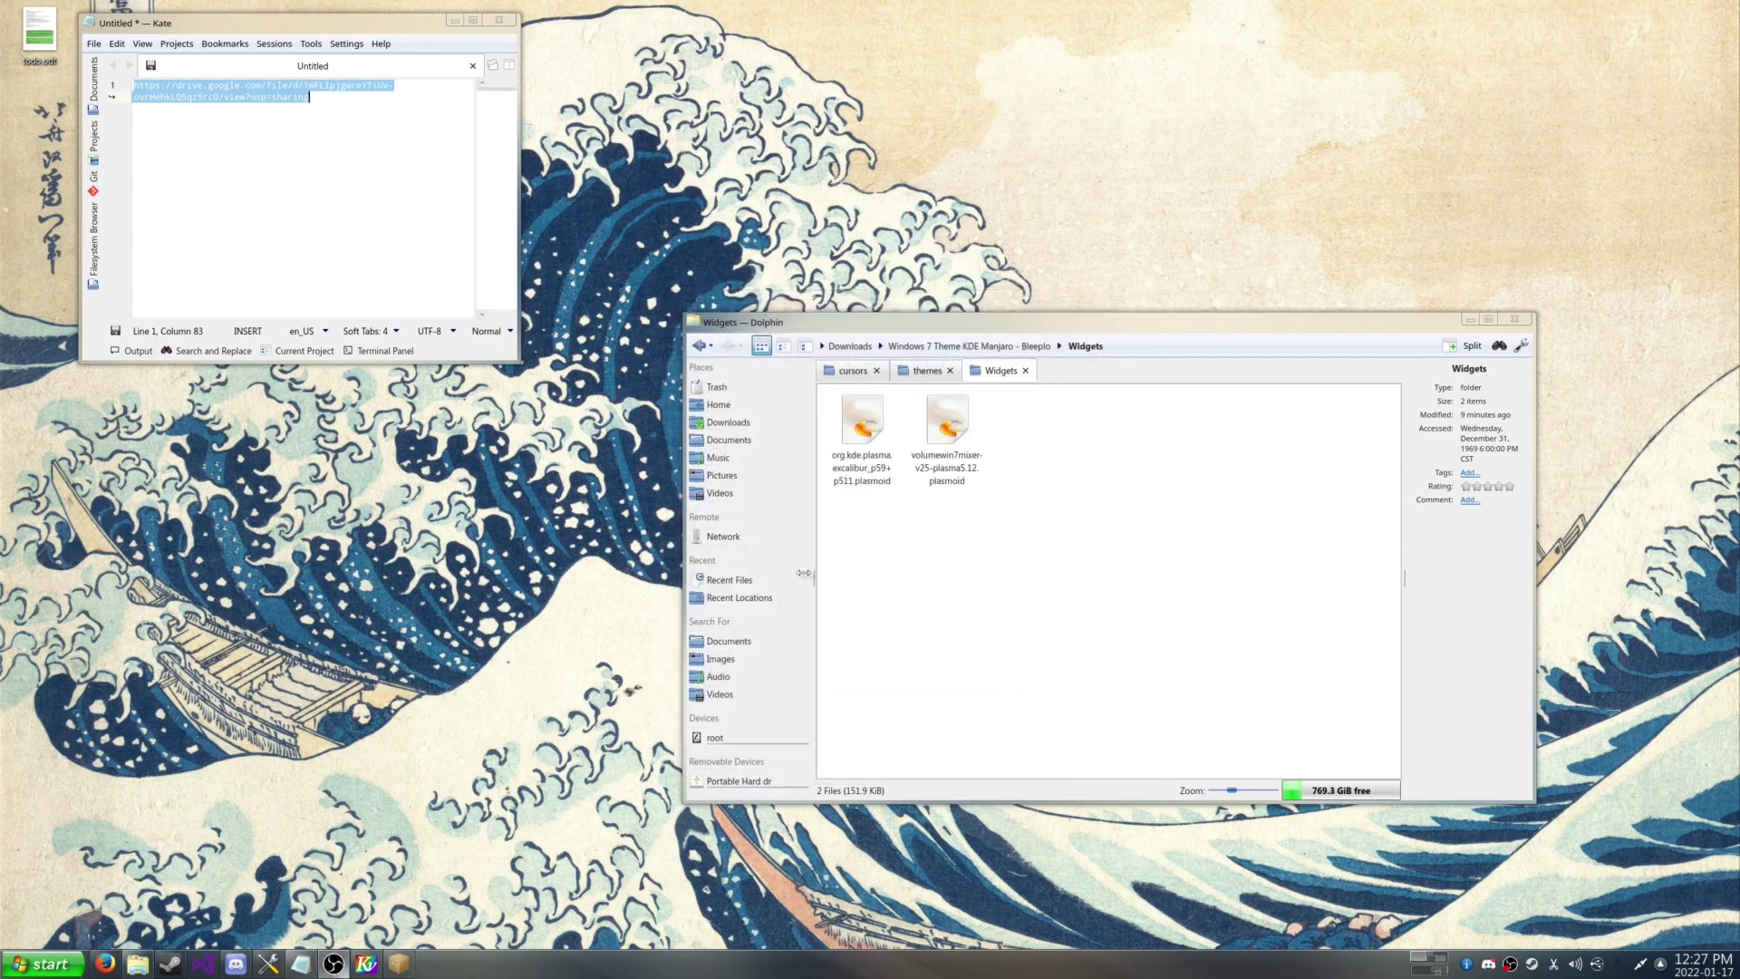
pyautogui.rightClick(285, 472)
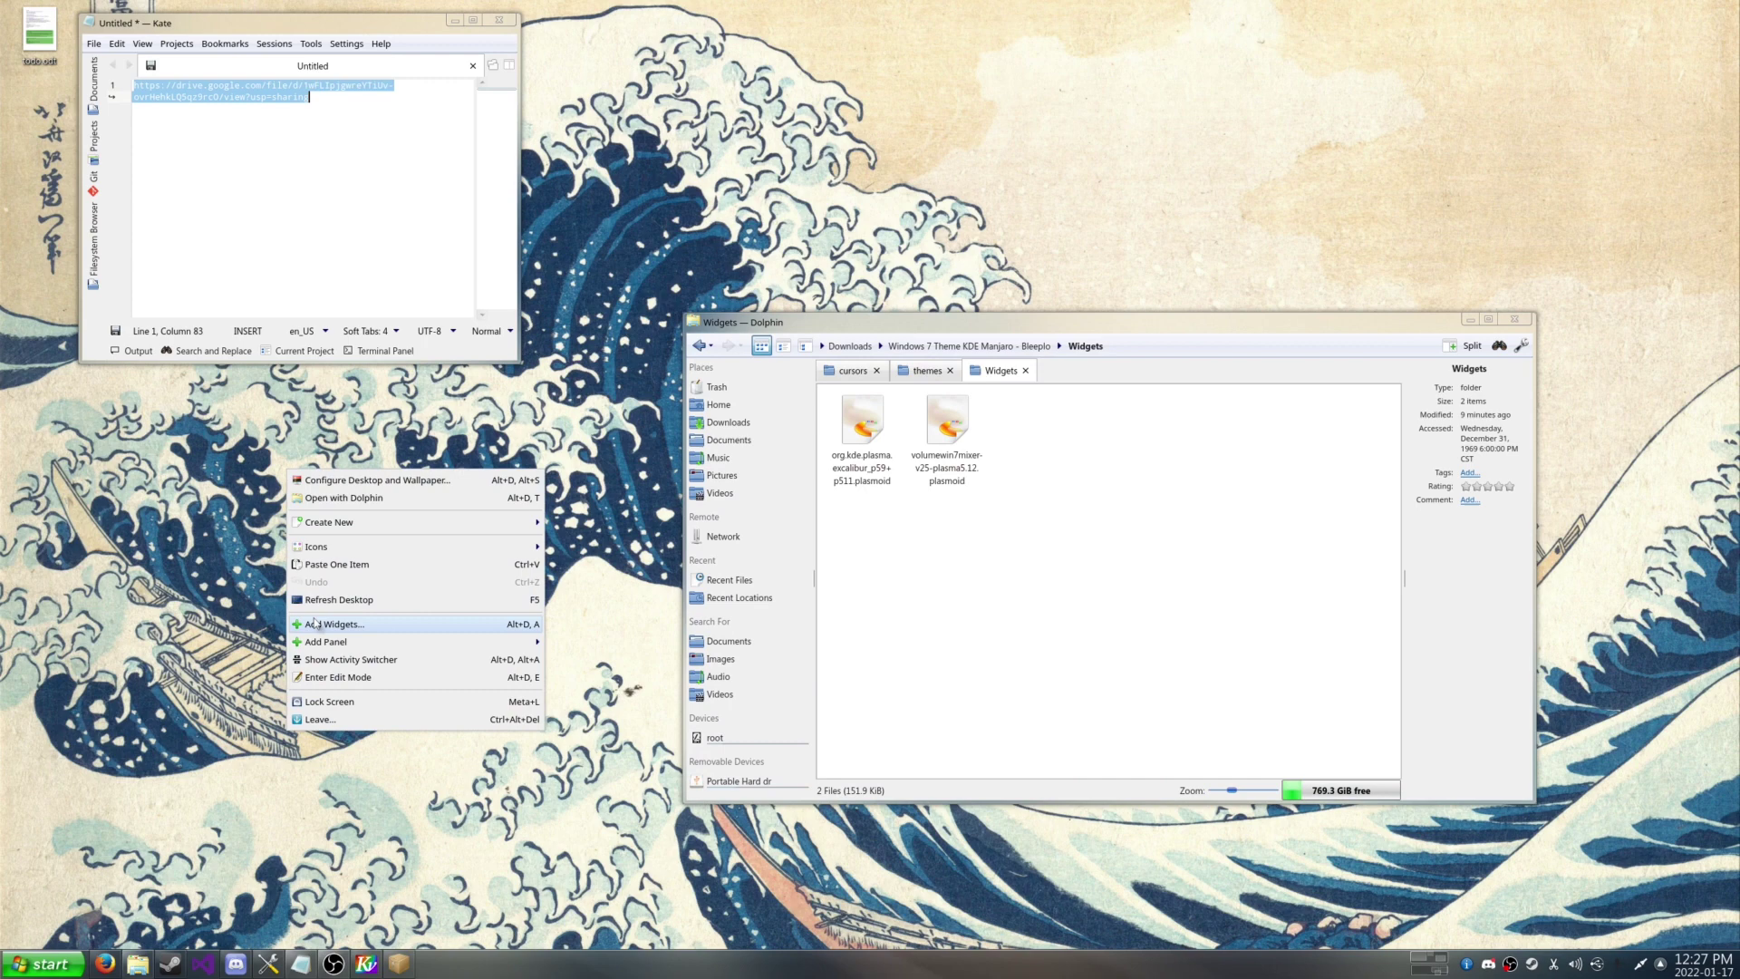
pyautogui.click(301, 420)
pyautogui.click(237, 20)
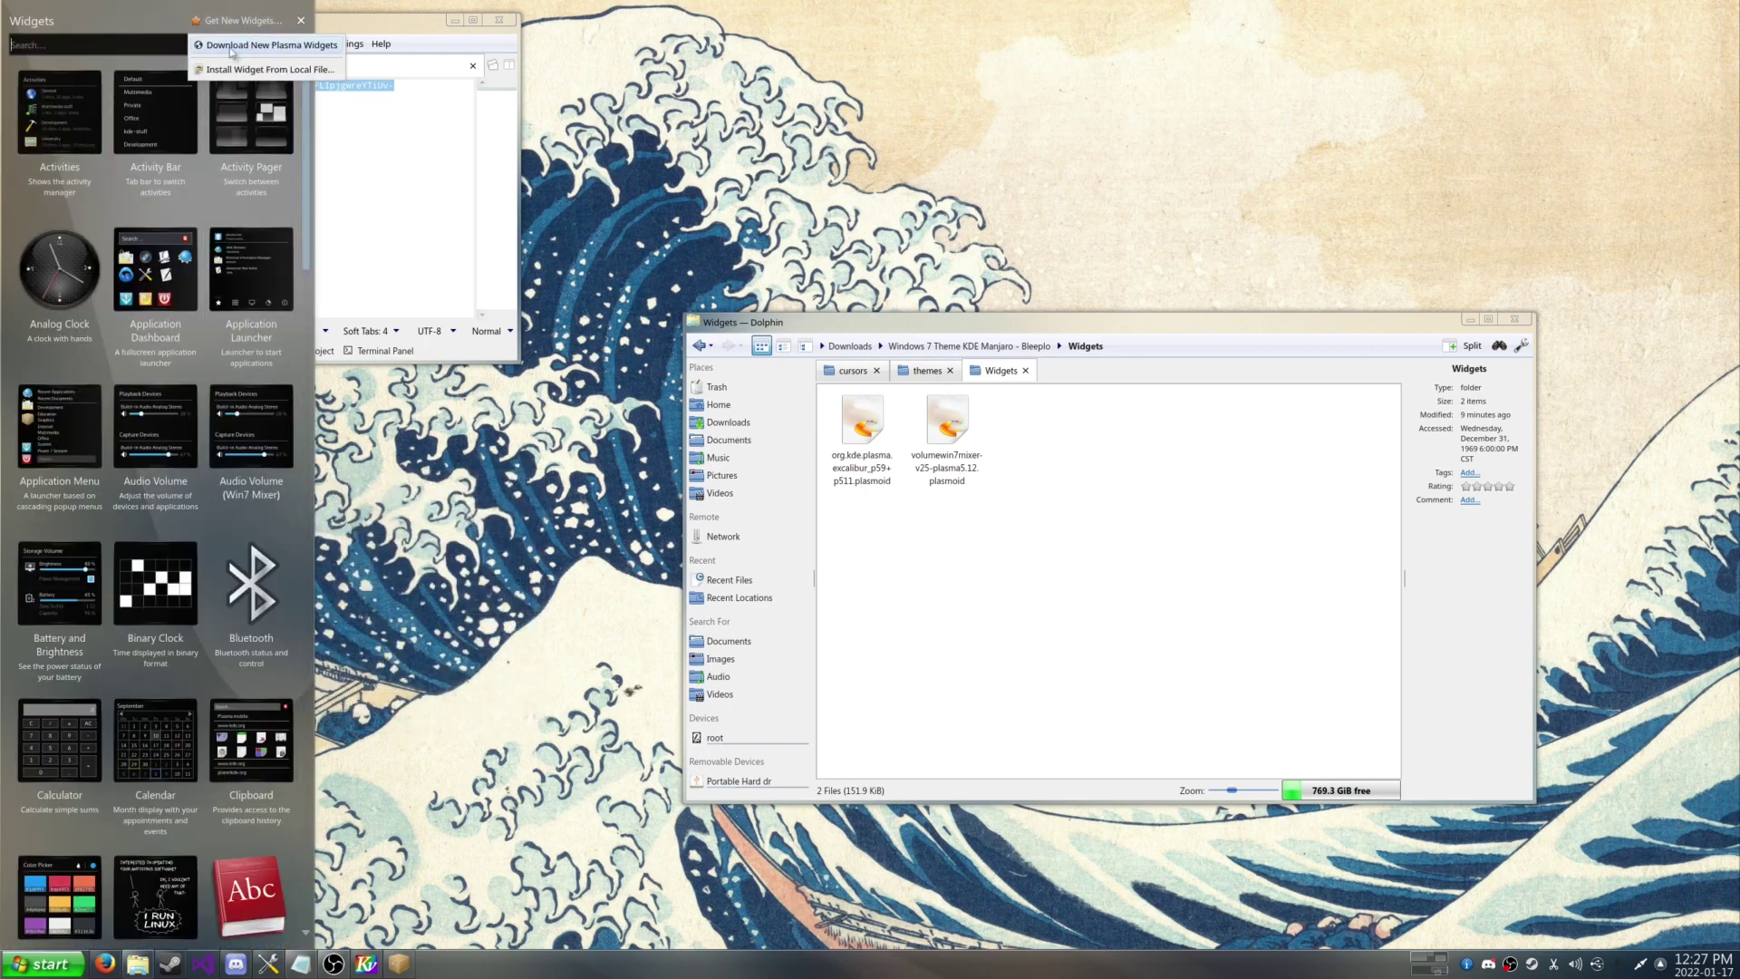
pyautogui.click(232, 45)
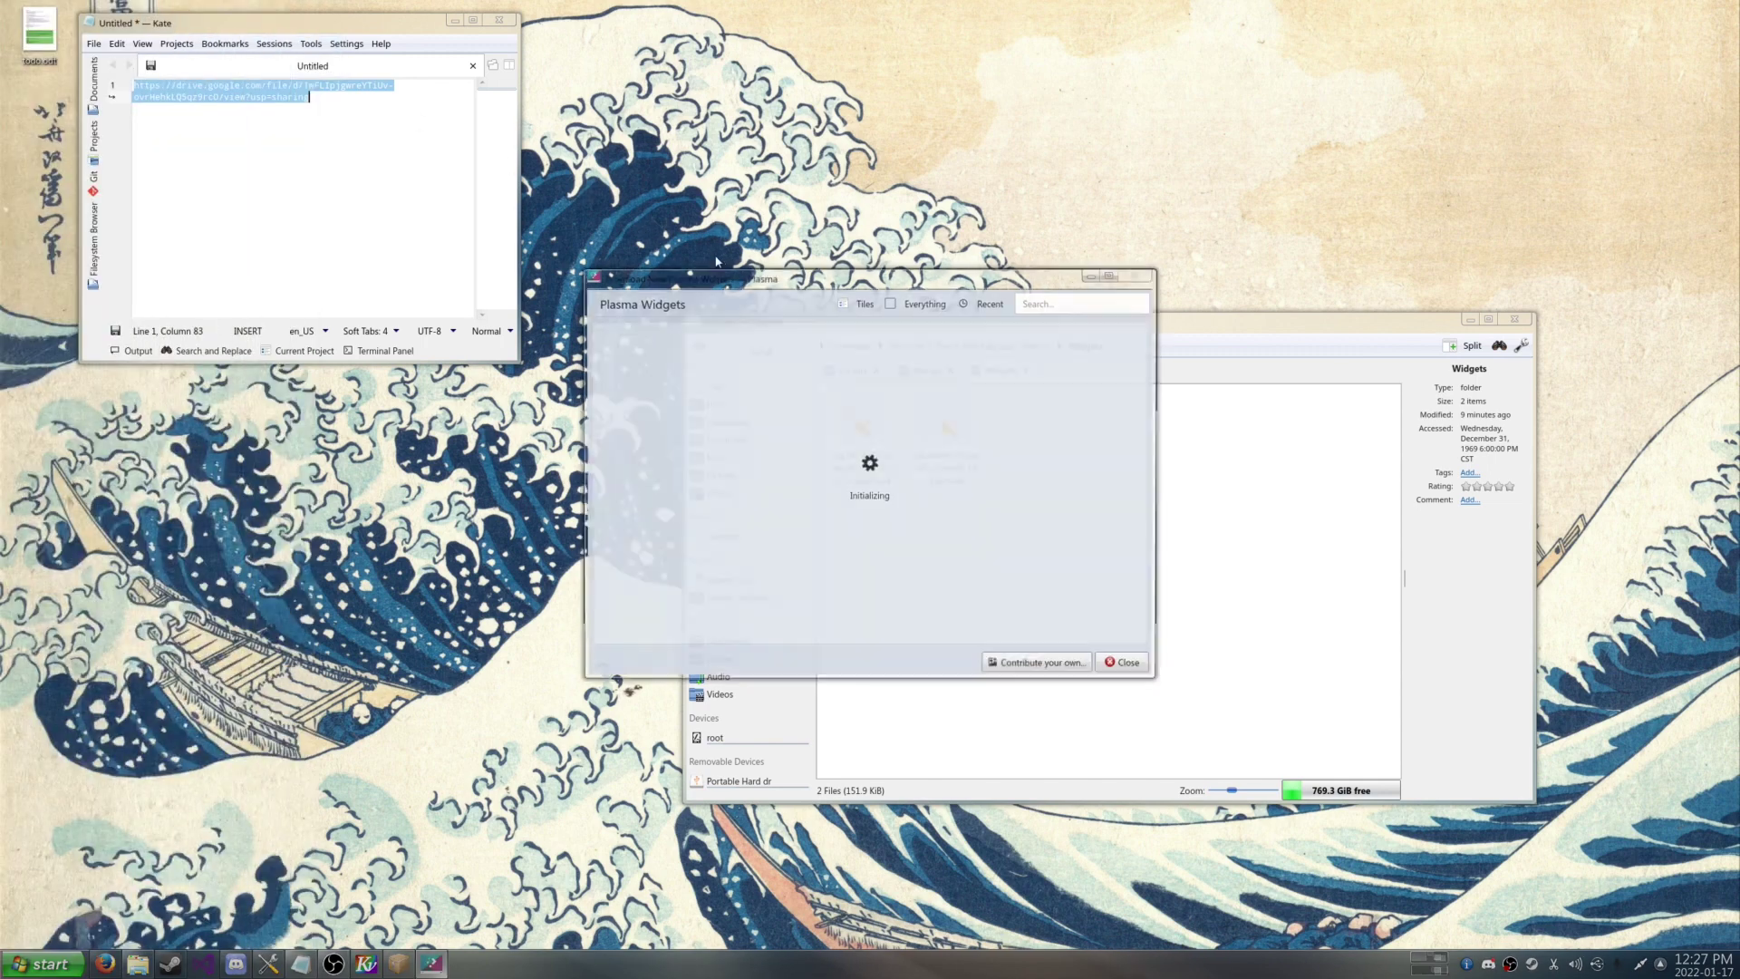
pyautogui.moveTo(839, 277); pyautogui.dragTo(324, 202)
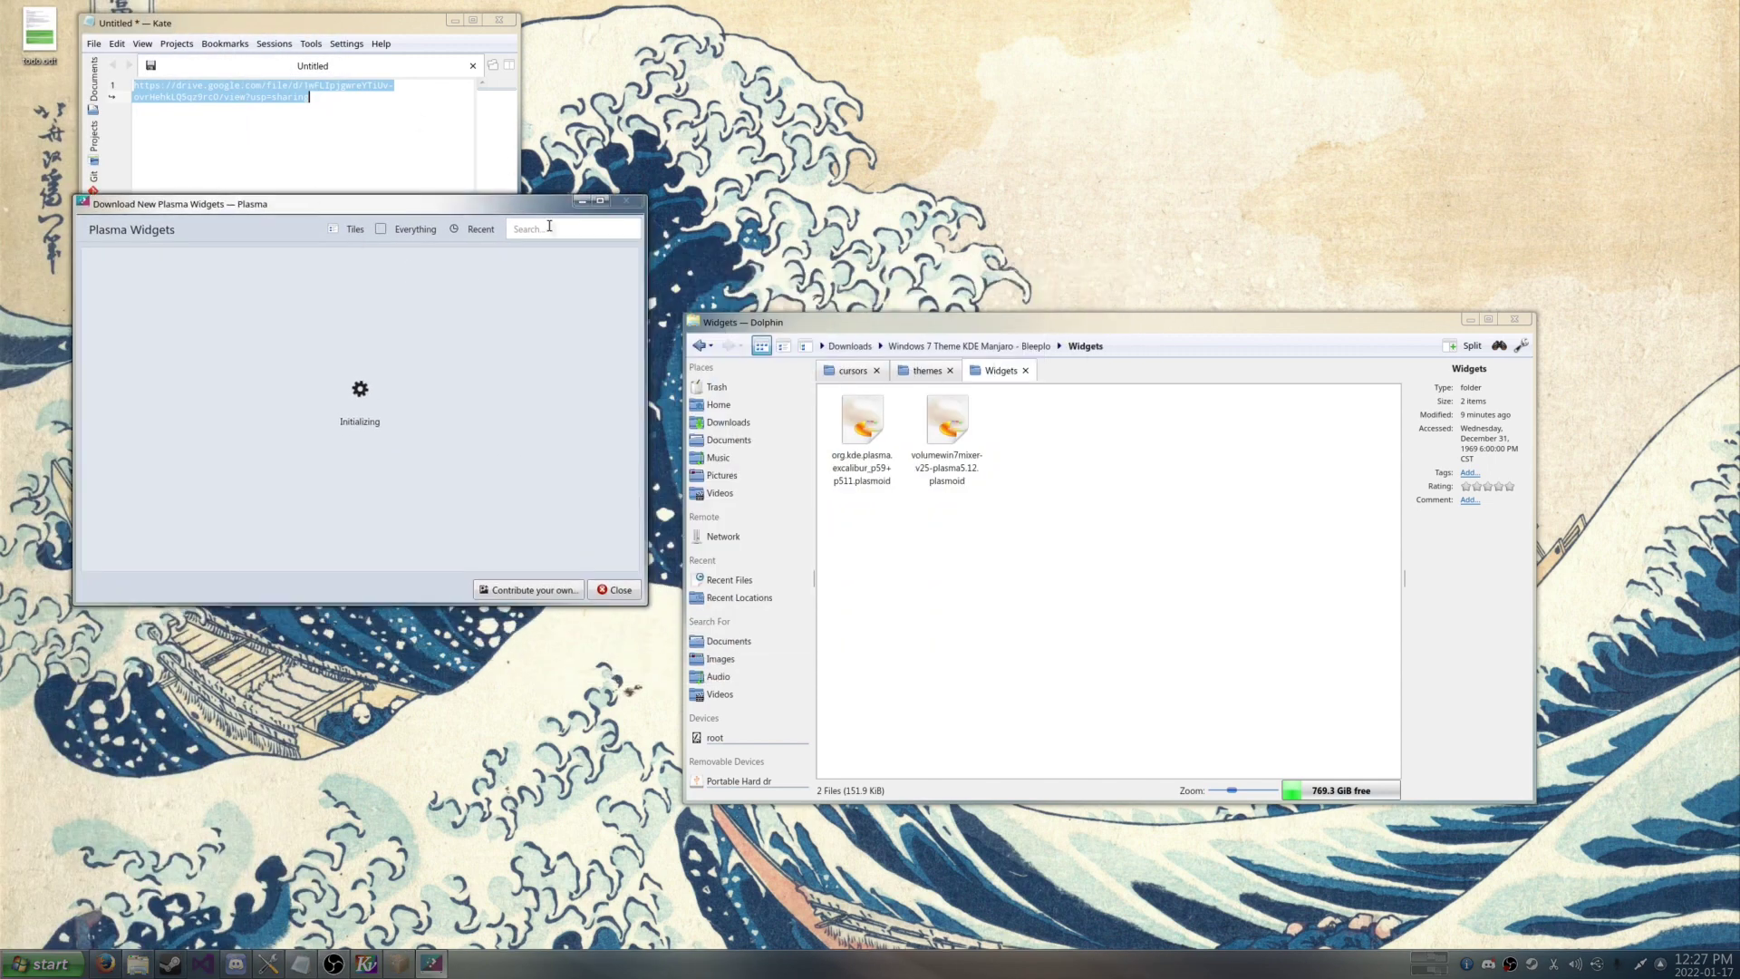
pyautogui.write('excalibur')
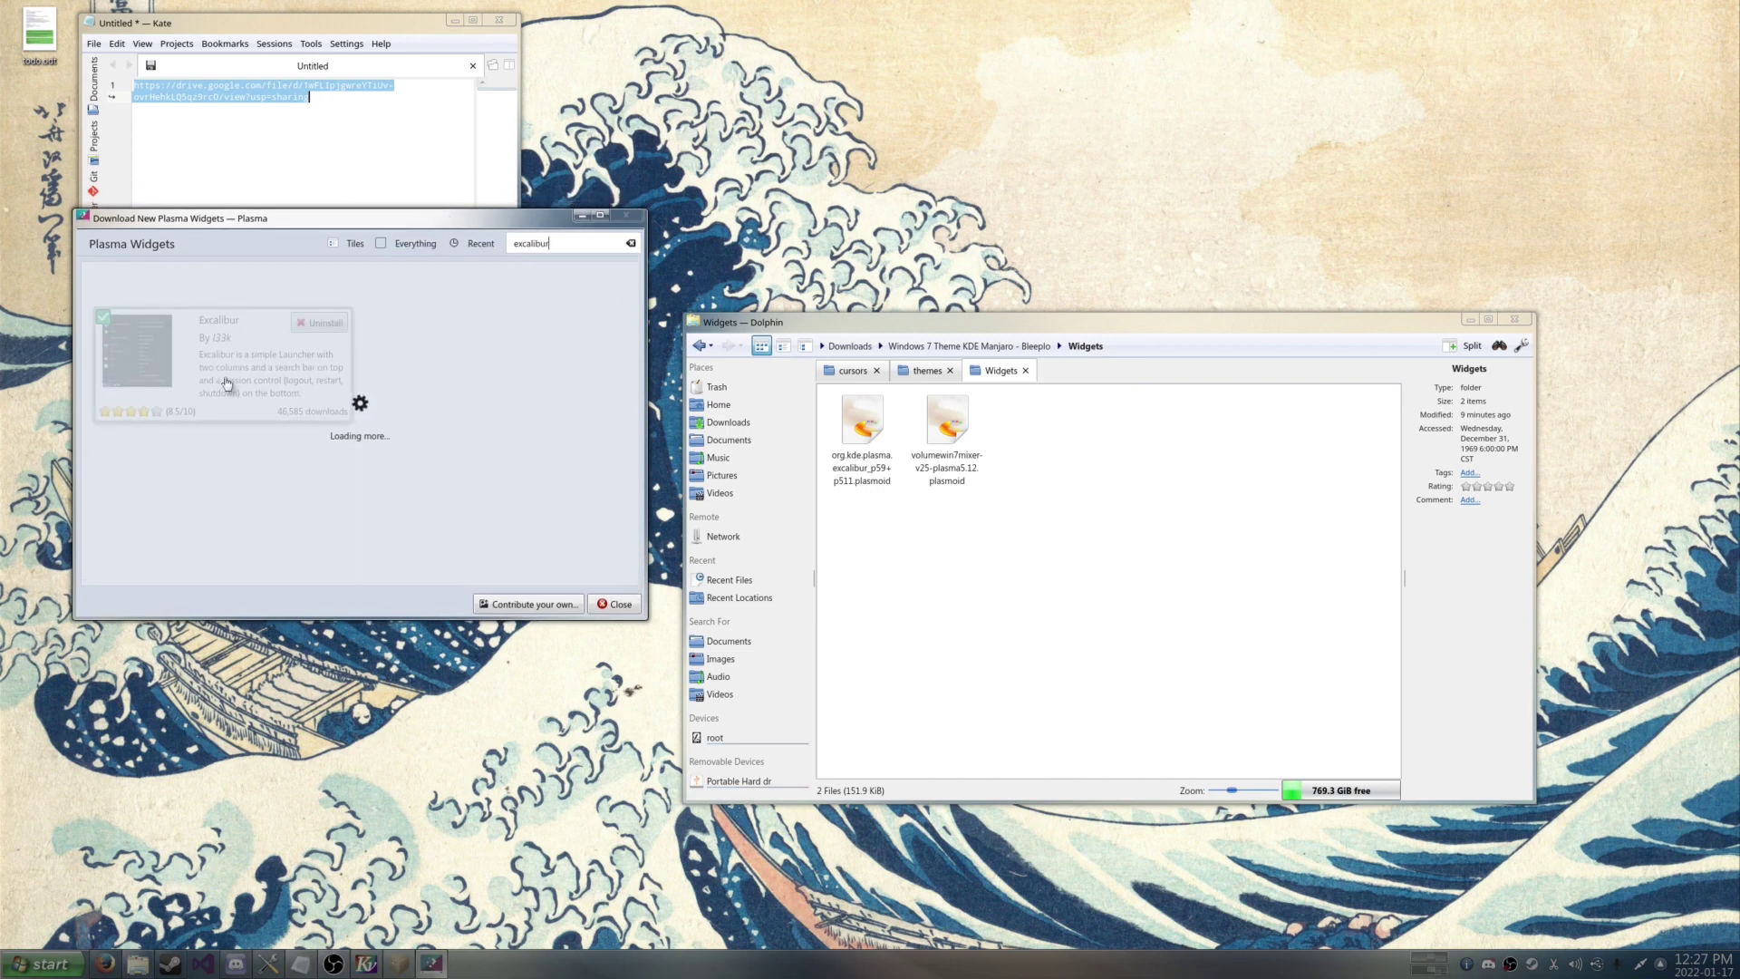
pyautogui.doubleClick(590, 250)
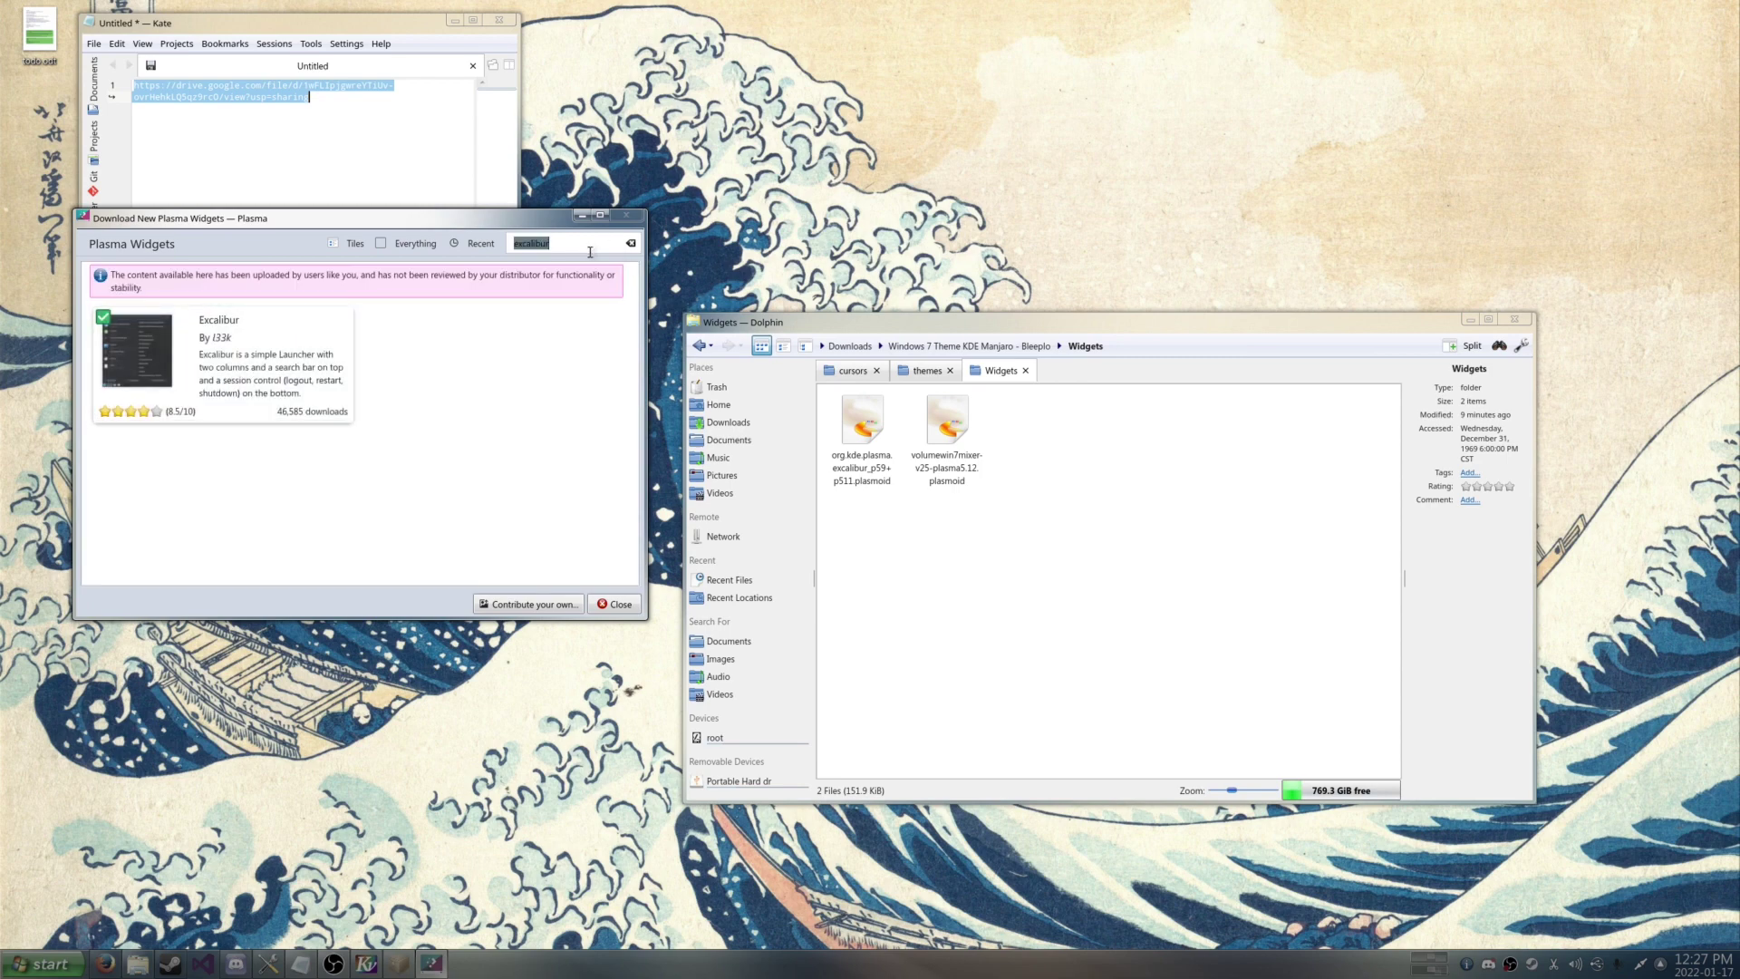
pyautogui.write('volume')
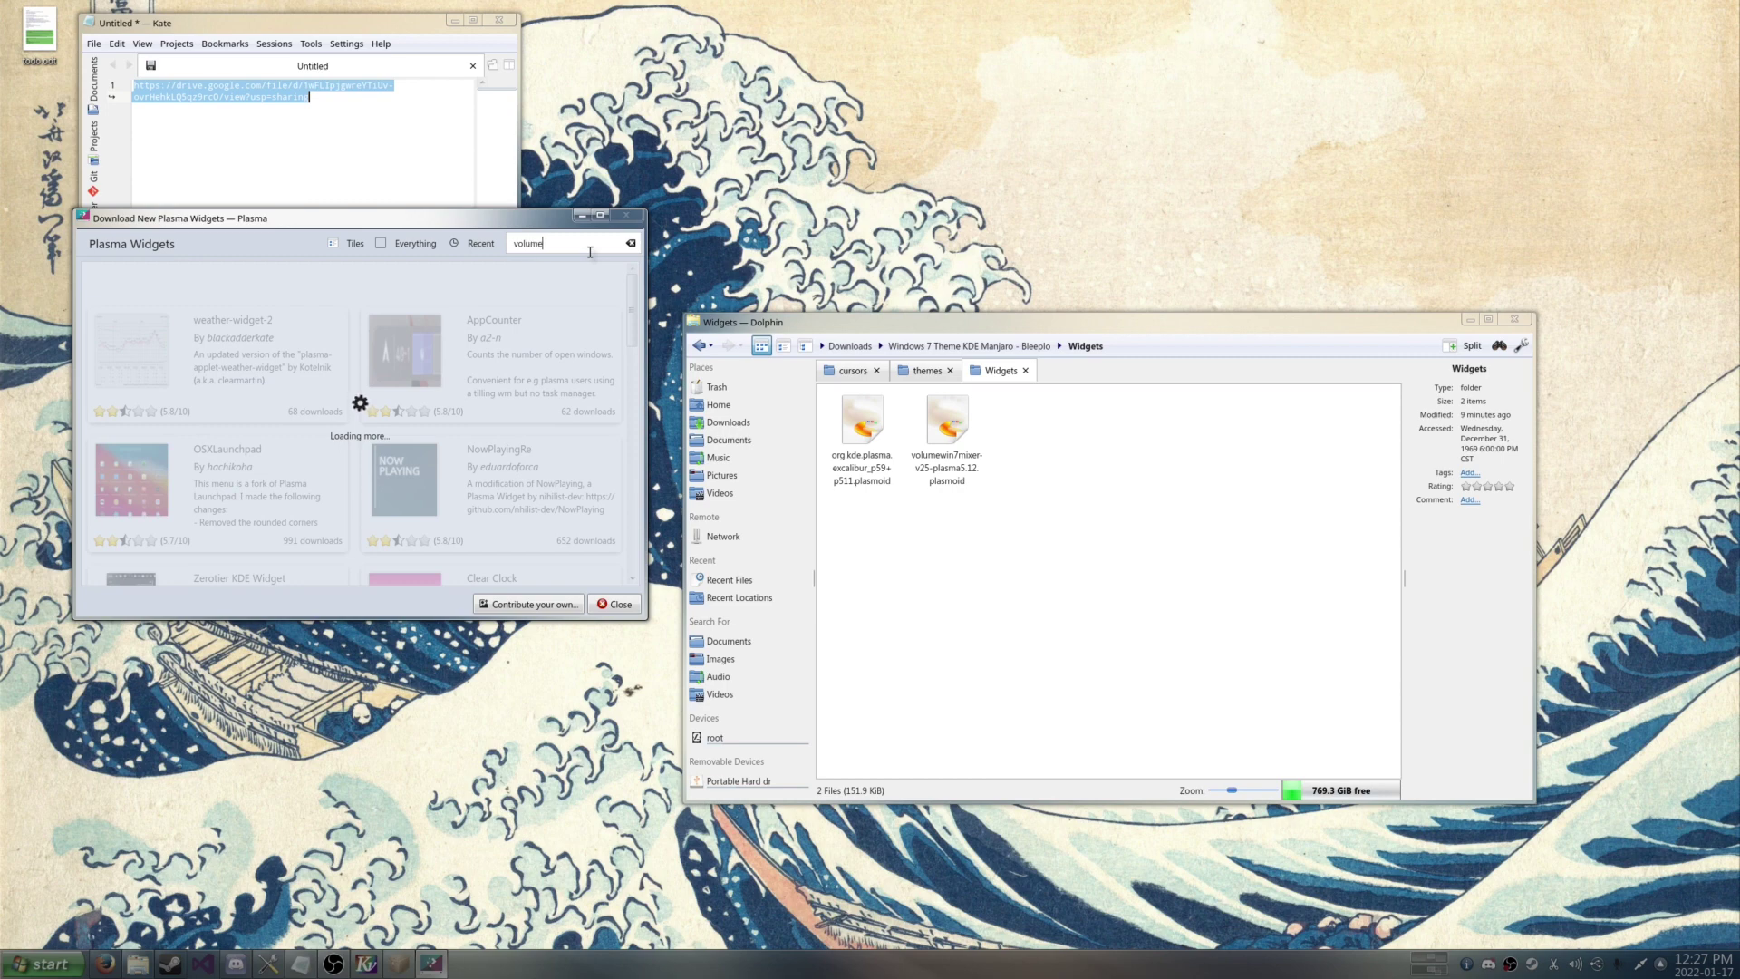
pyautogui.write(' win7')
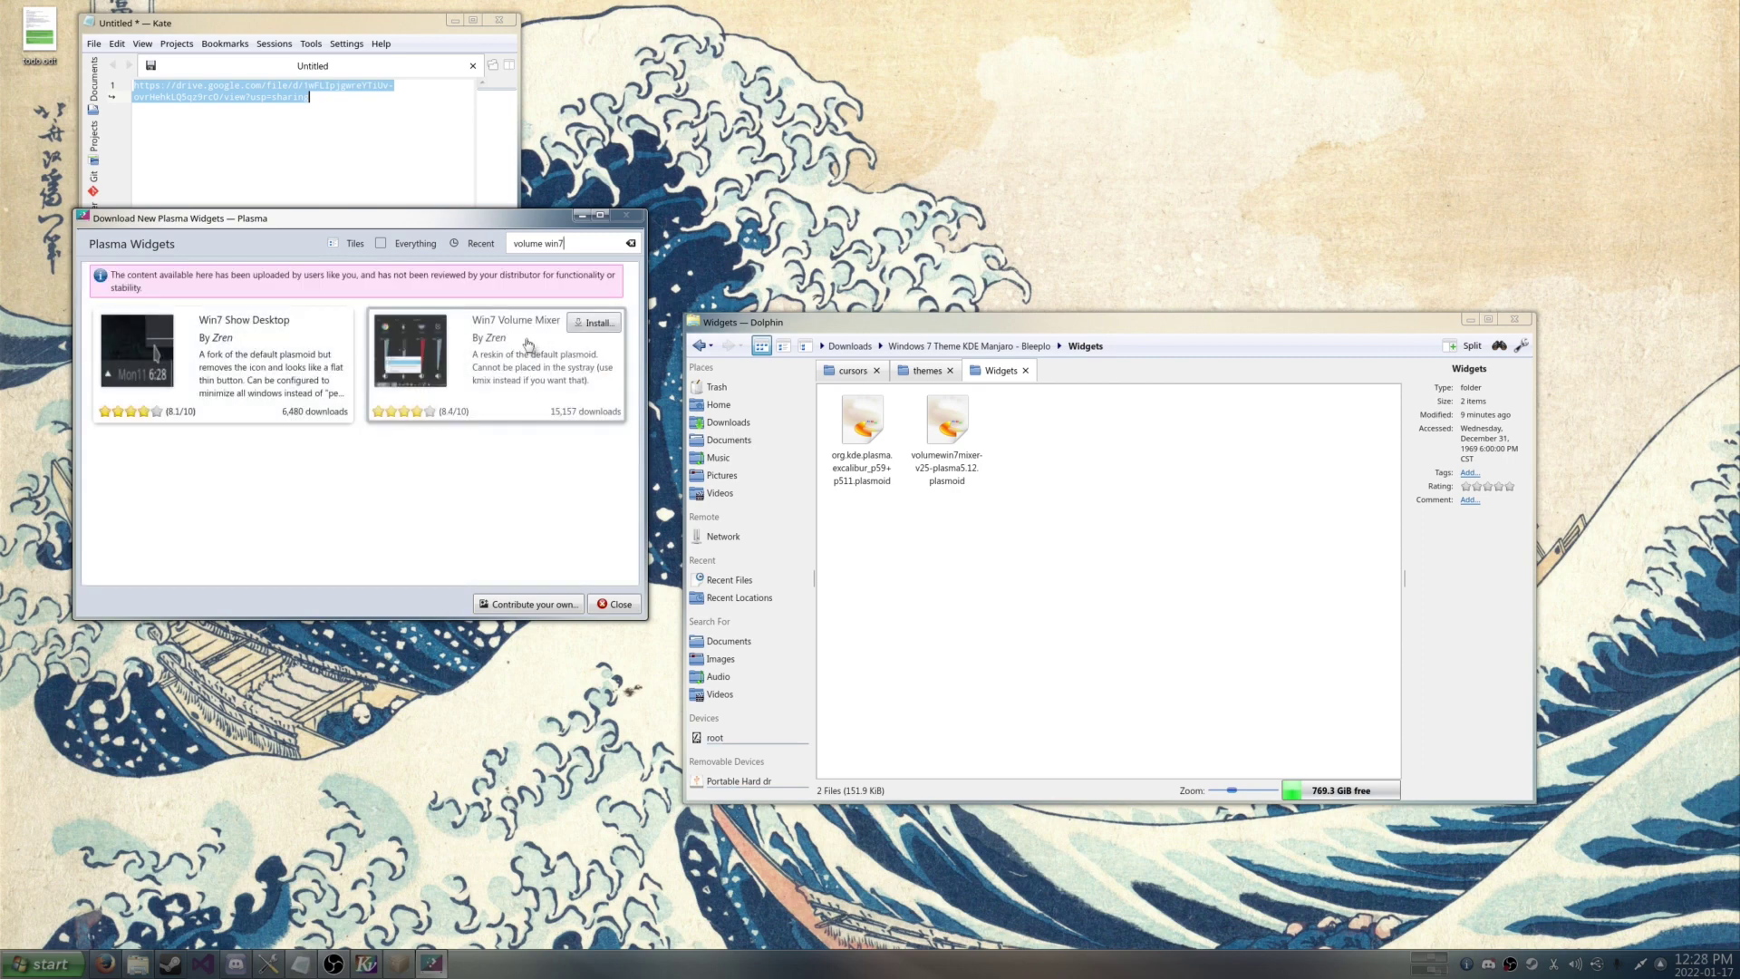
pyautogui.moveTo(517, 416)
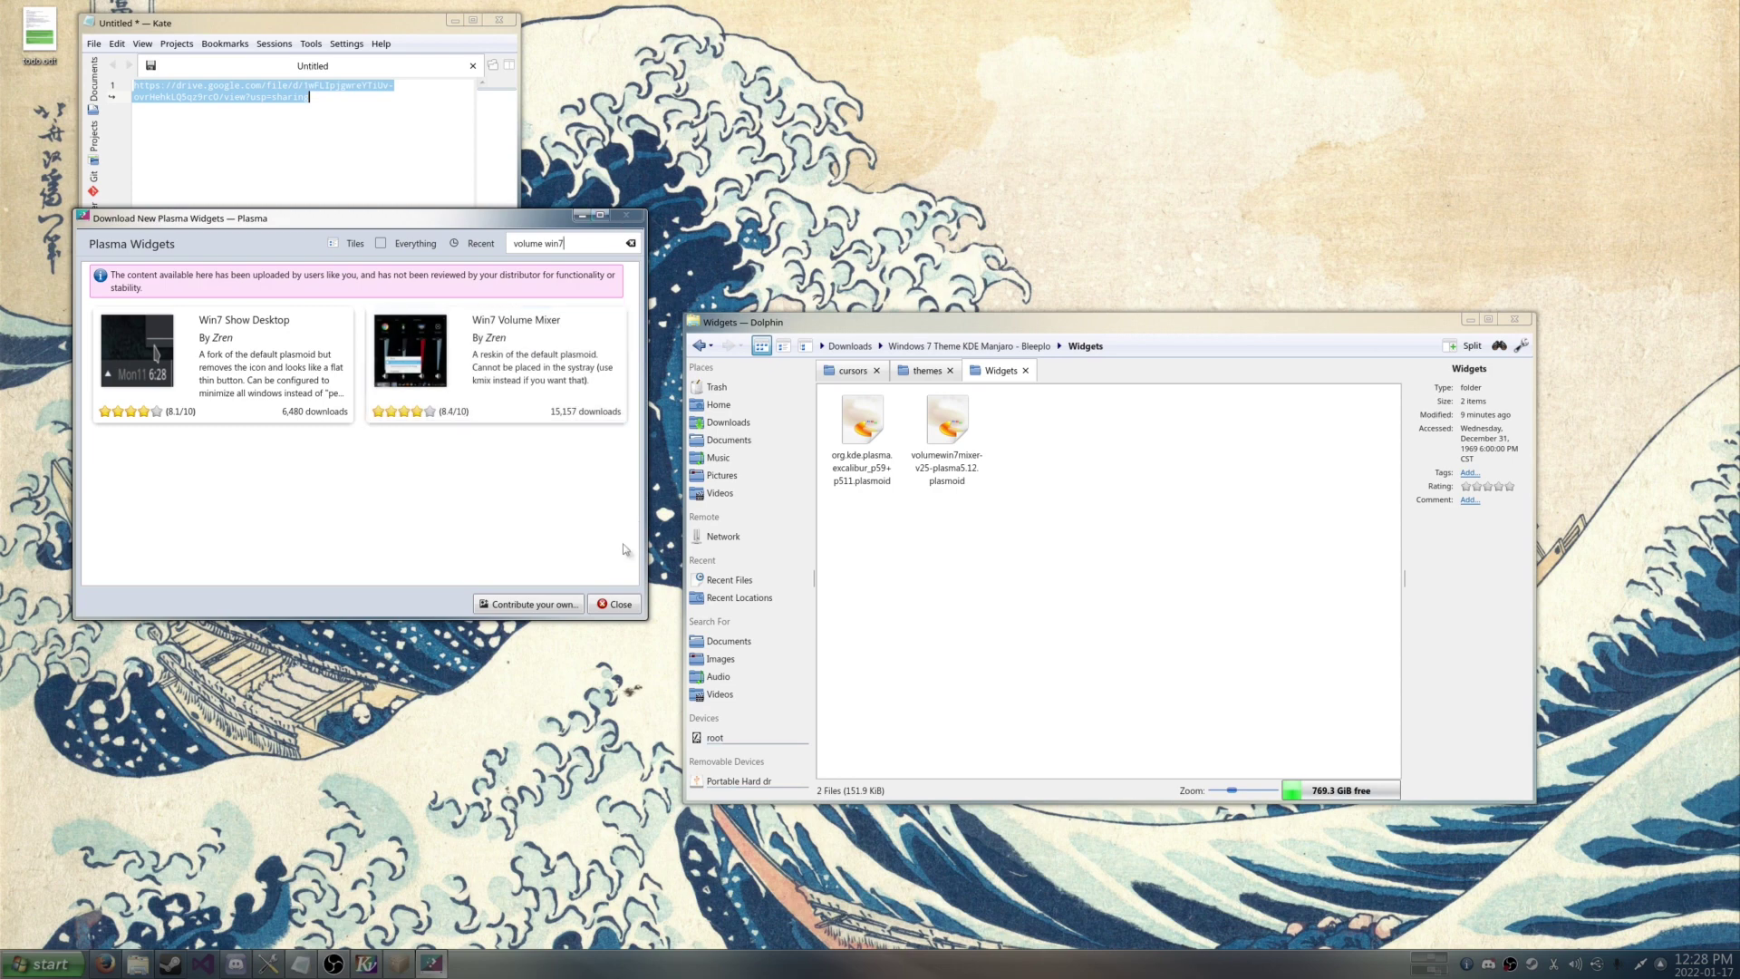
pyautogui.click(520, 393)
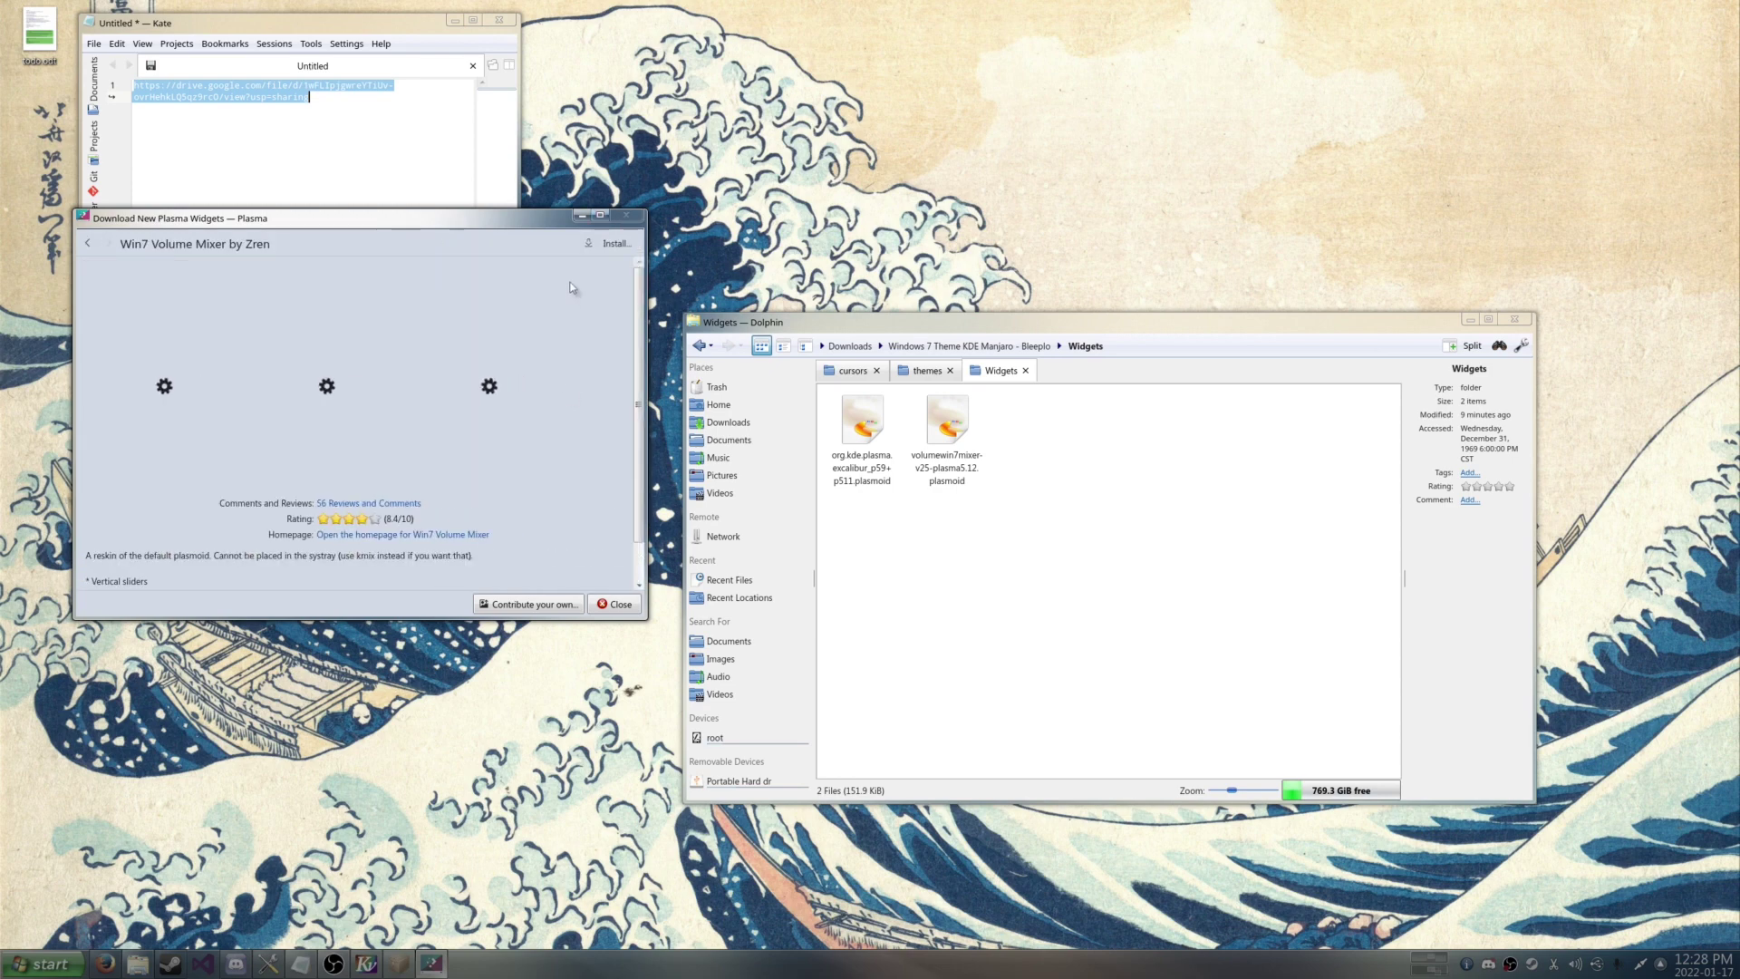
pyautogui.click(619, 604)
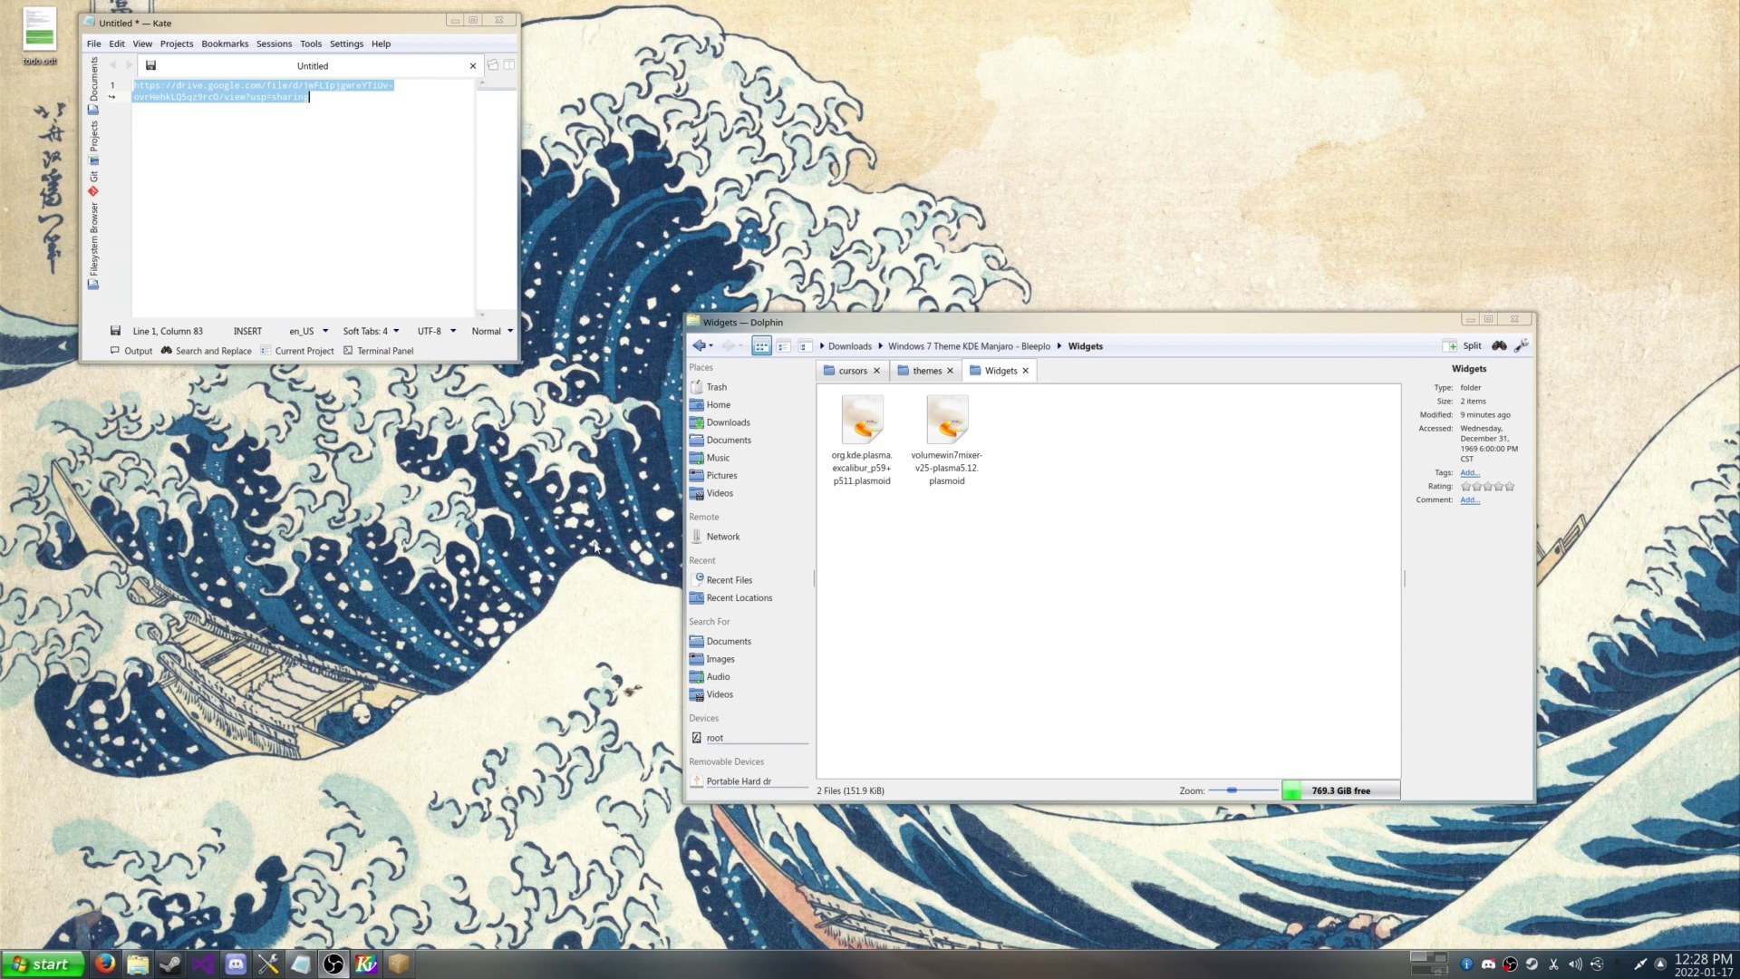